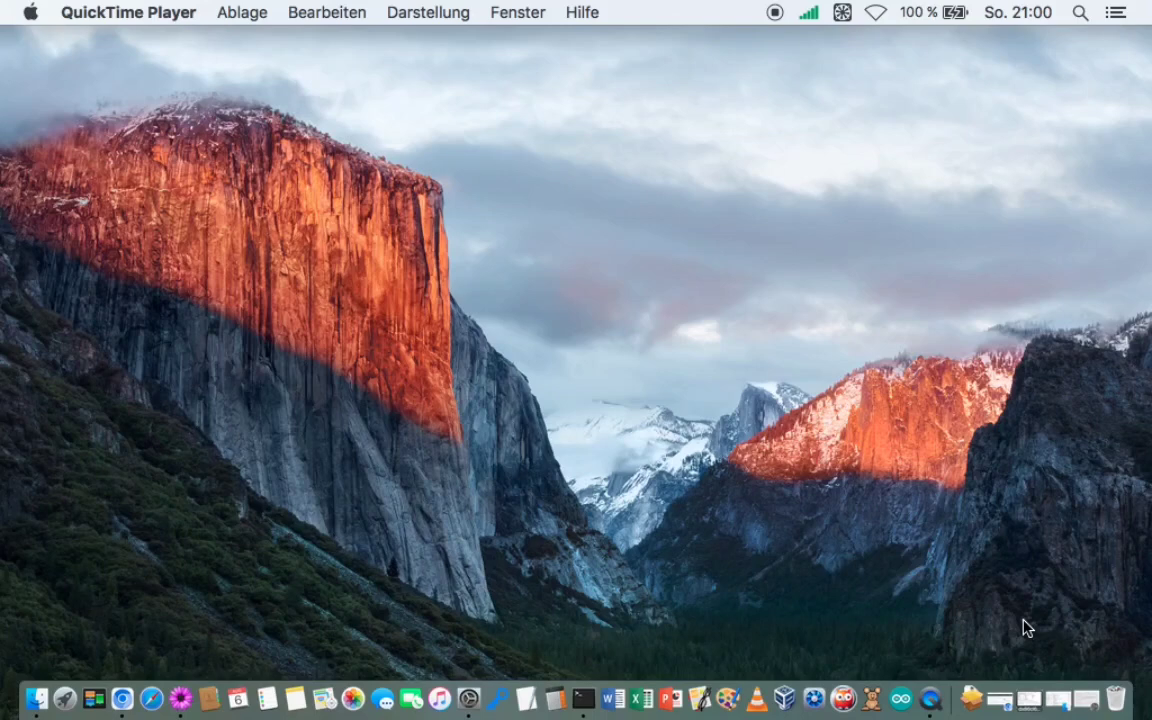
Review the Energy Saver settings in System Preferences, then close them.
click(1092, 706)
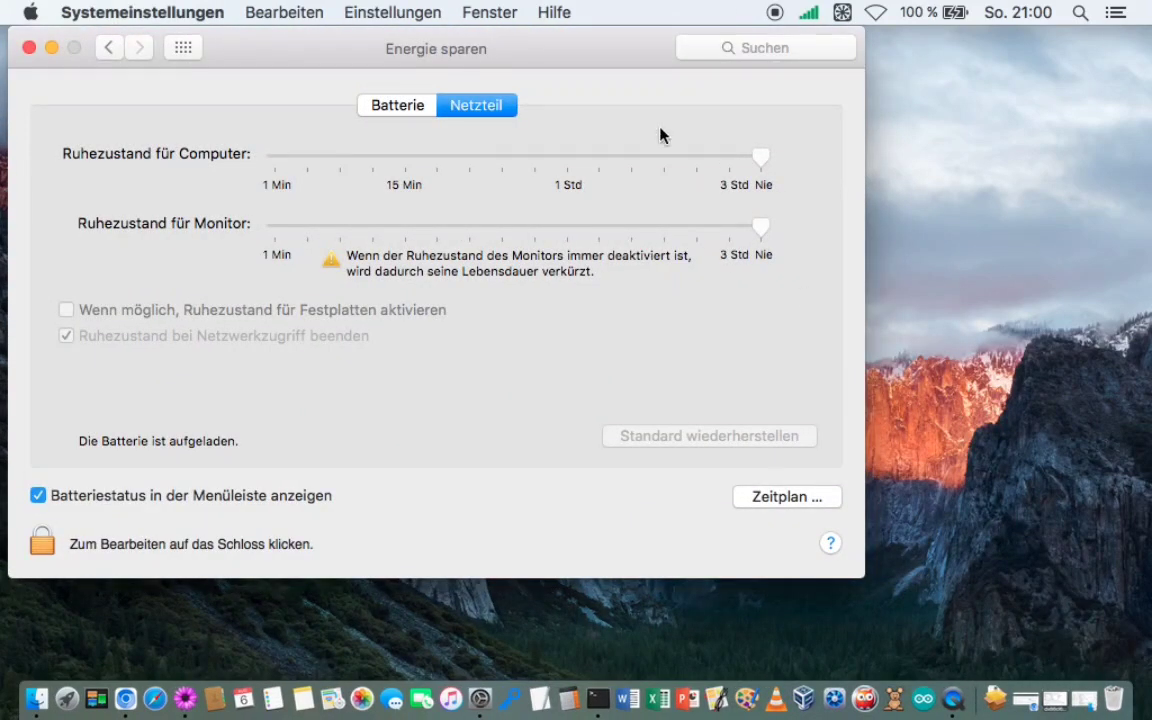
mouse_move(595, 58)
mouse_down()
mouse_move(784, 129)
mouse_move(795, 104)
mouse_up()
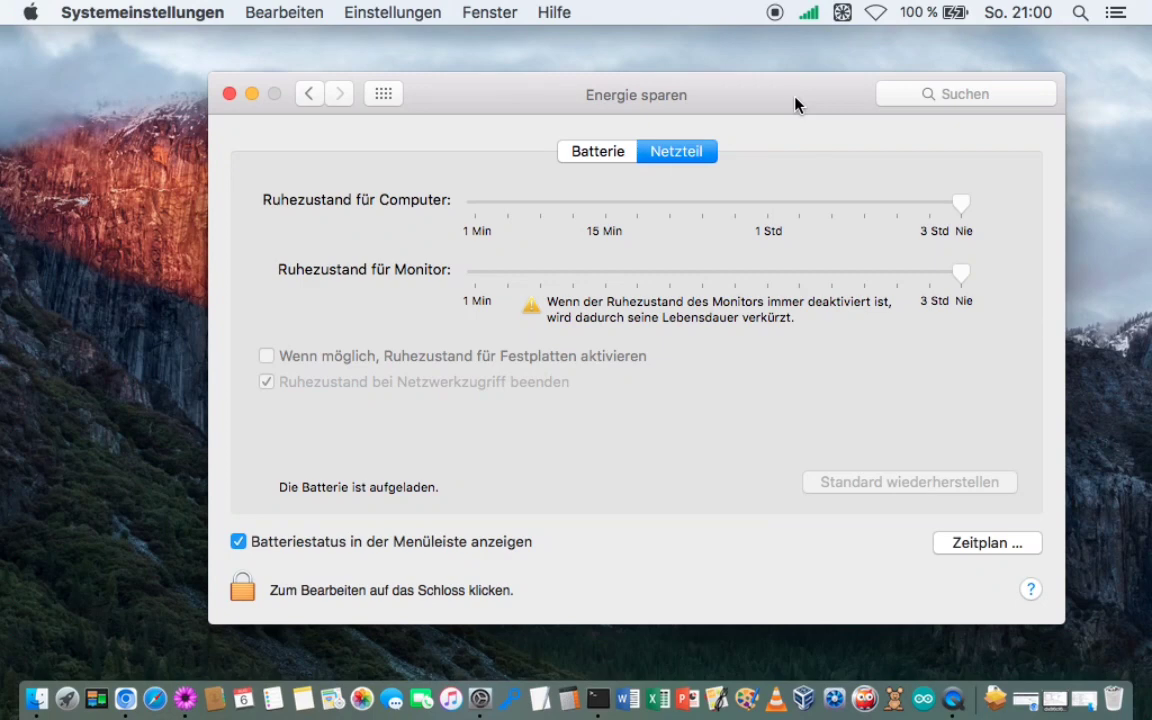
click(308, 100)
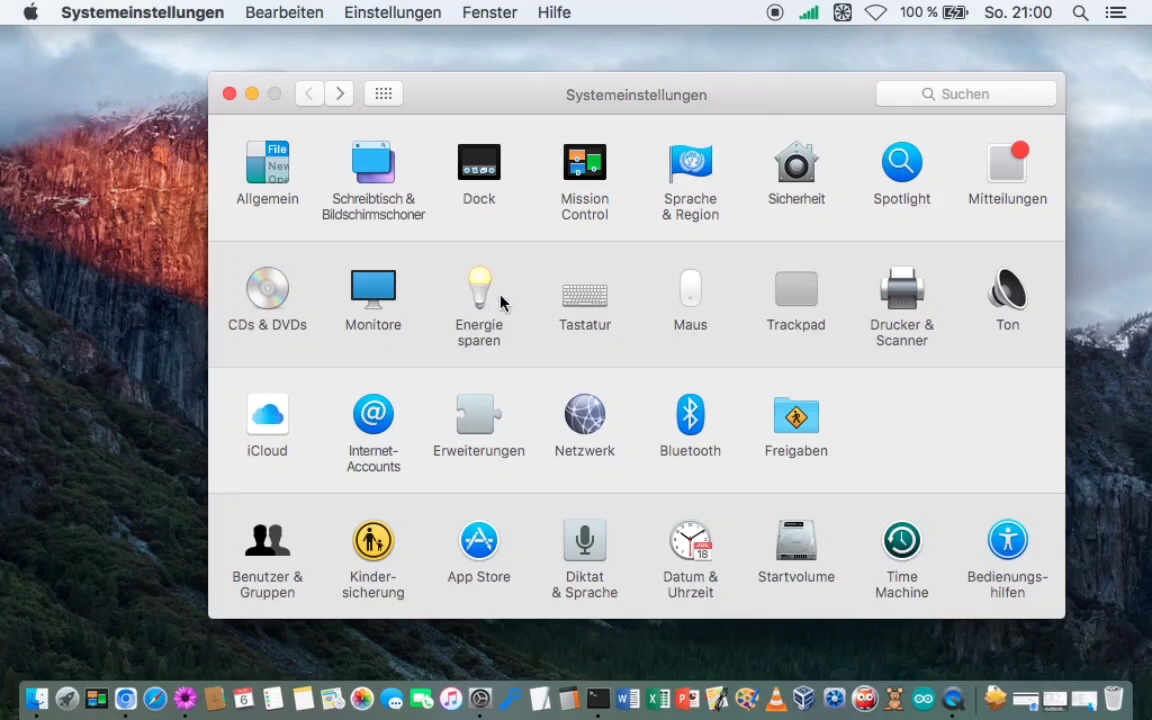
click(476, 300)
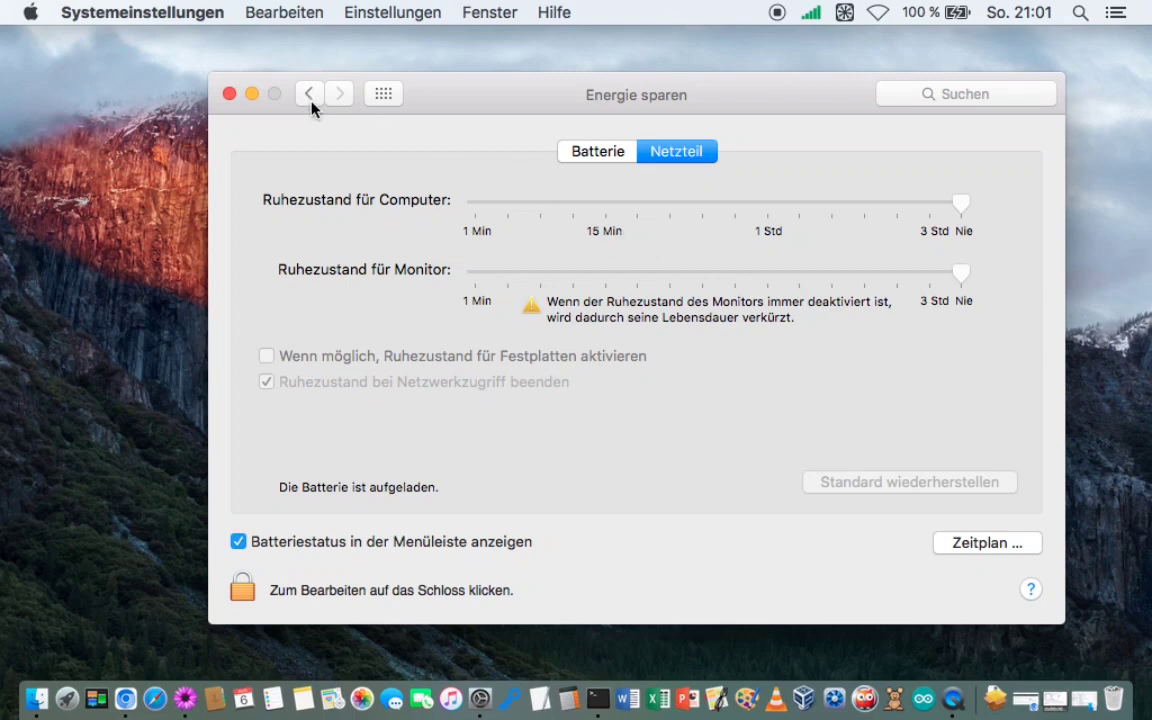
click(229, 94)
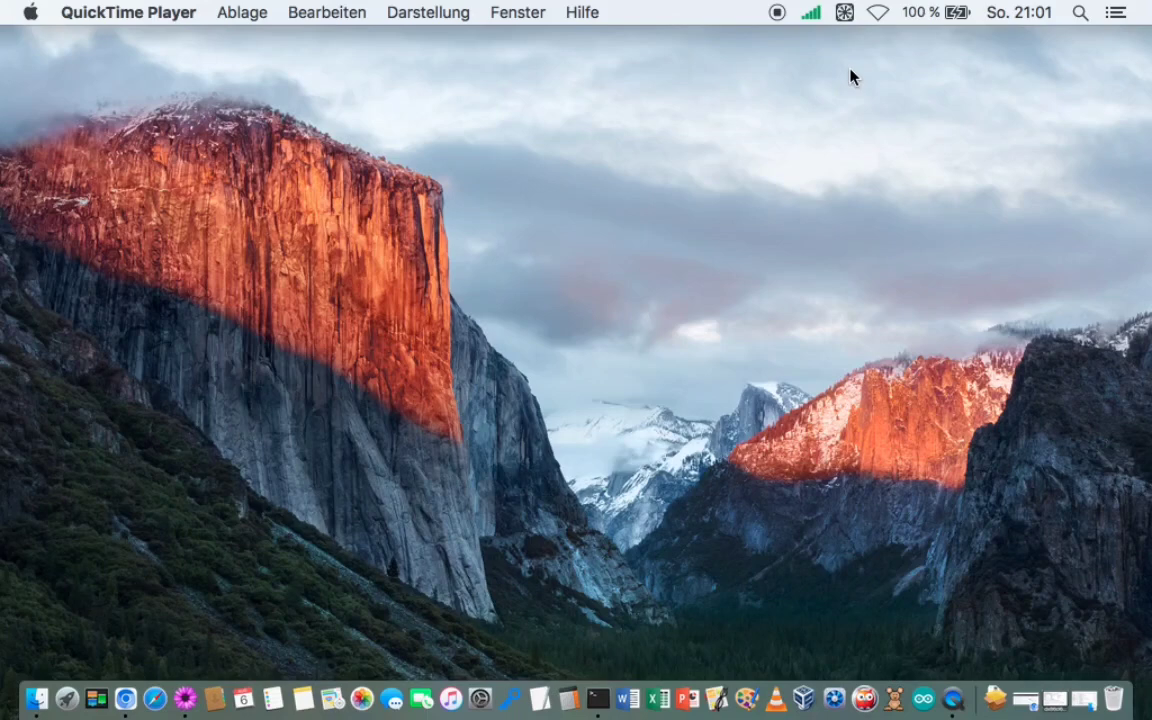
Open the full Macs Fan Control window, decline the rating request, and move it up-left.
click(845, 19)
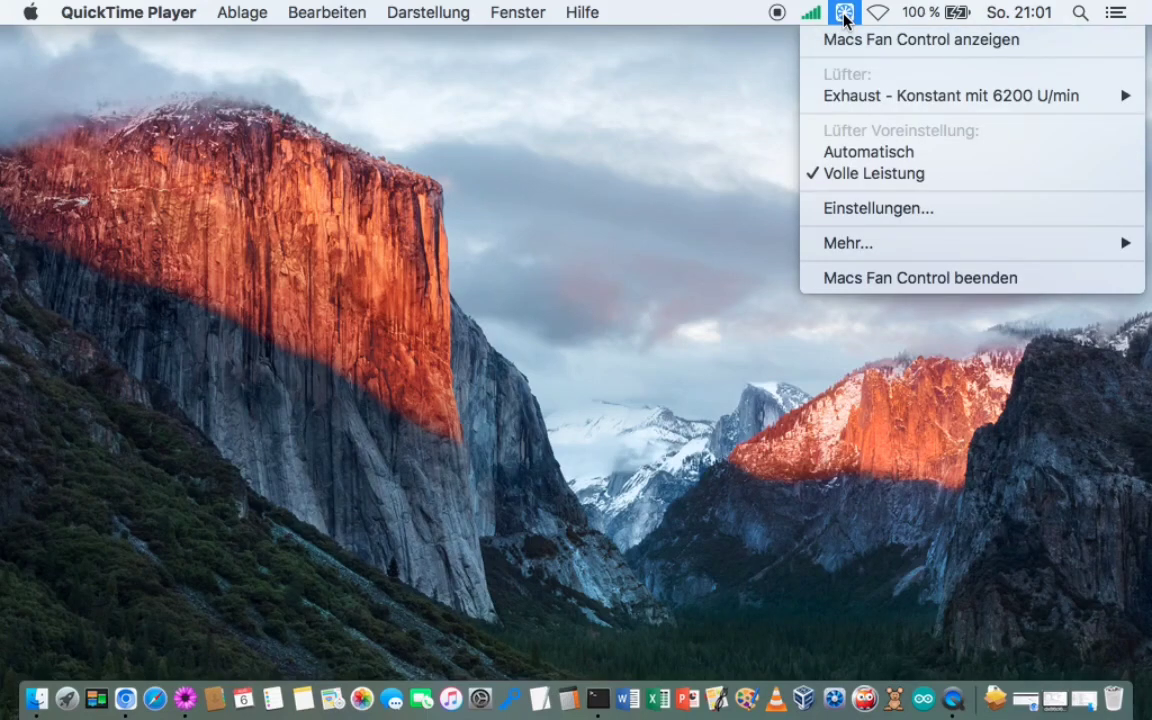
click(880, 41)
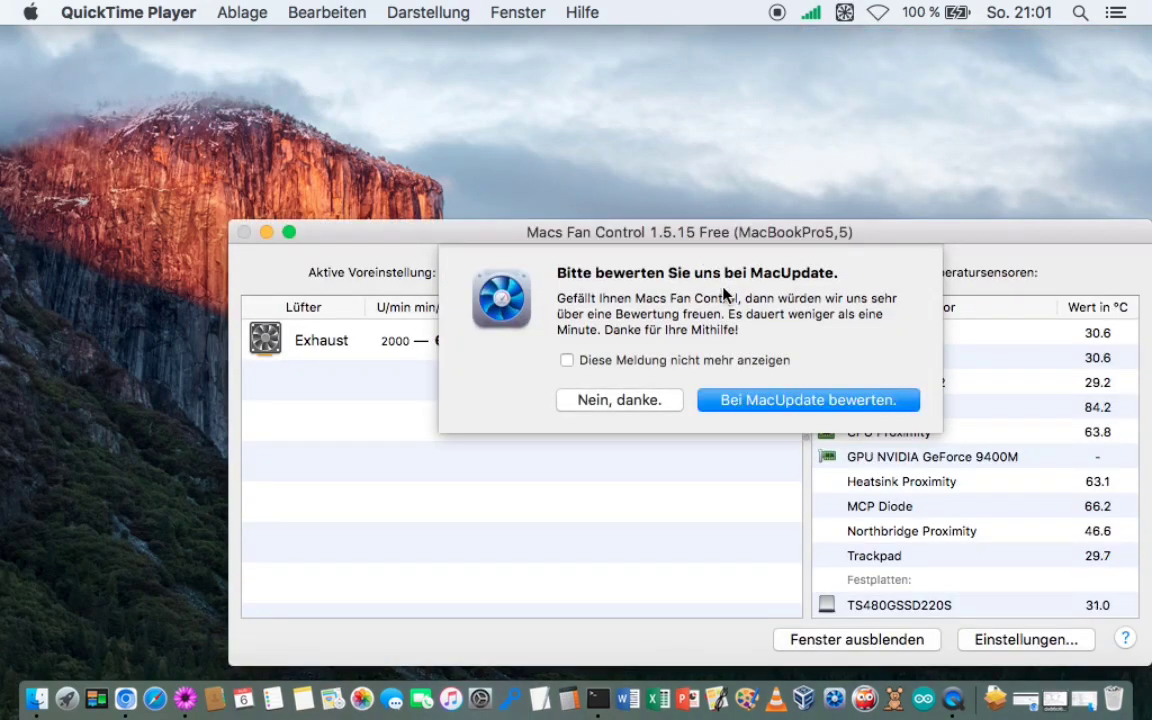
click(619, 400)
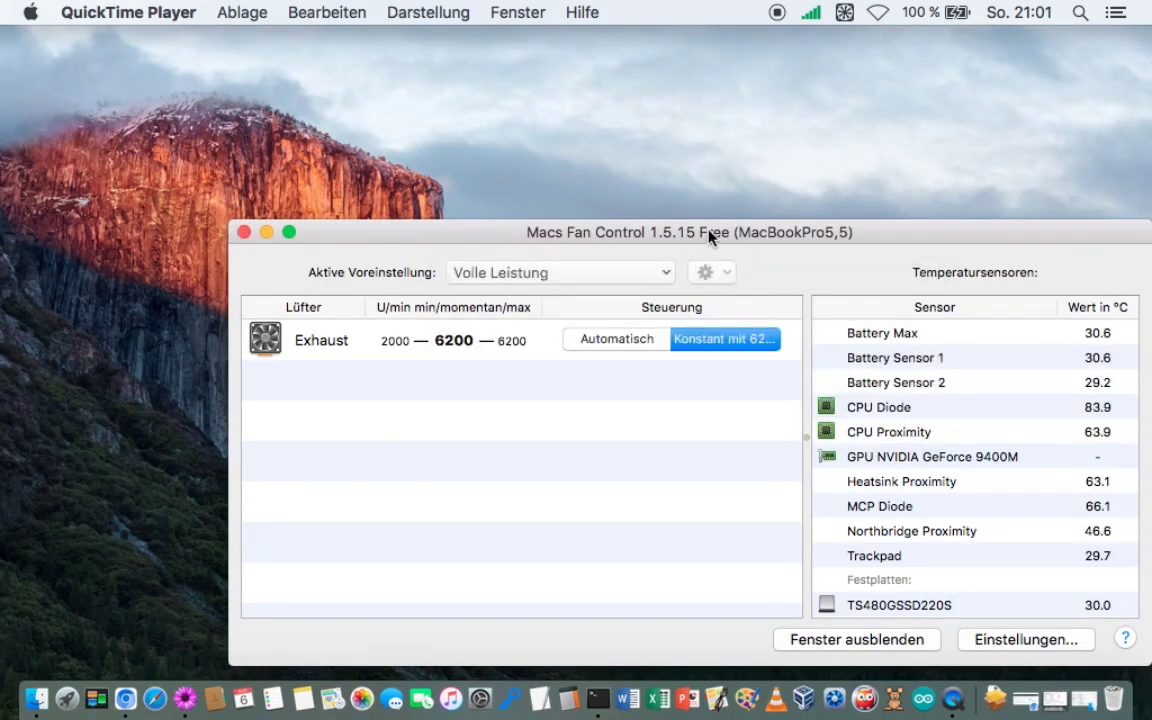
mouse_move(709, 236)
mouse_down()
mouse_move(656, 213)
mouse_move(553, 126)
mouse_up()
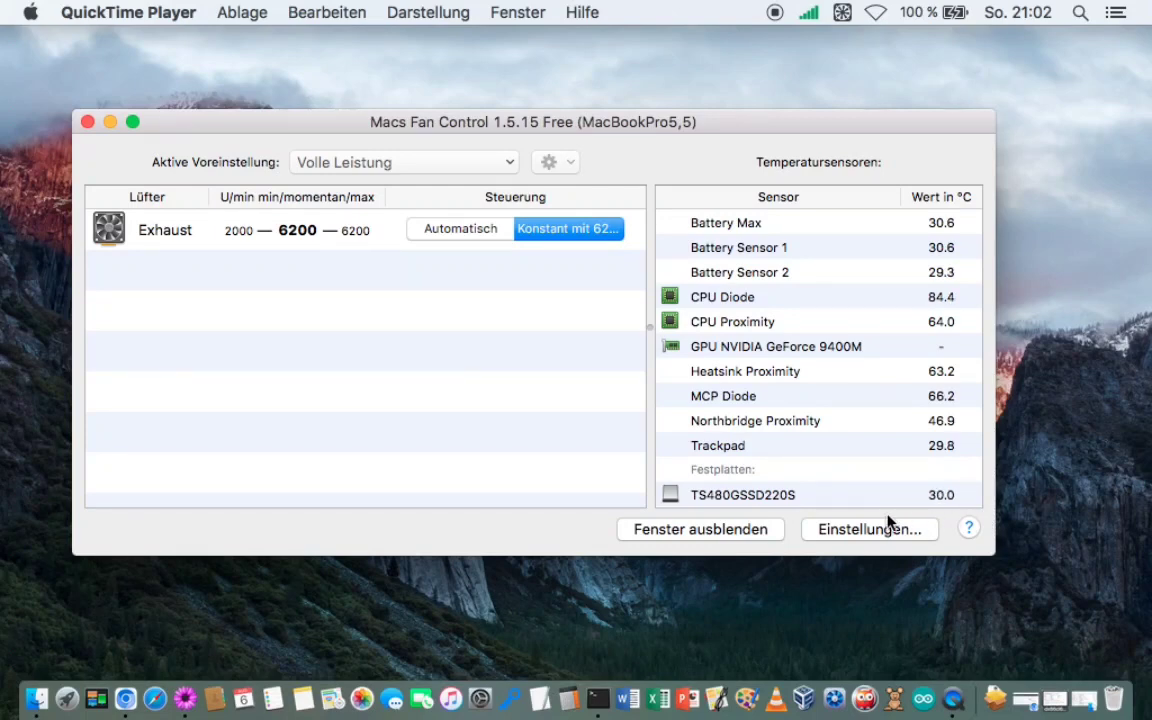
Check Macs Fan Control's settings and preset list, keep Volle Leistung, and close the window.
click(856, 531)
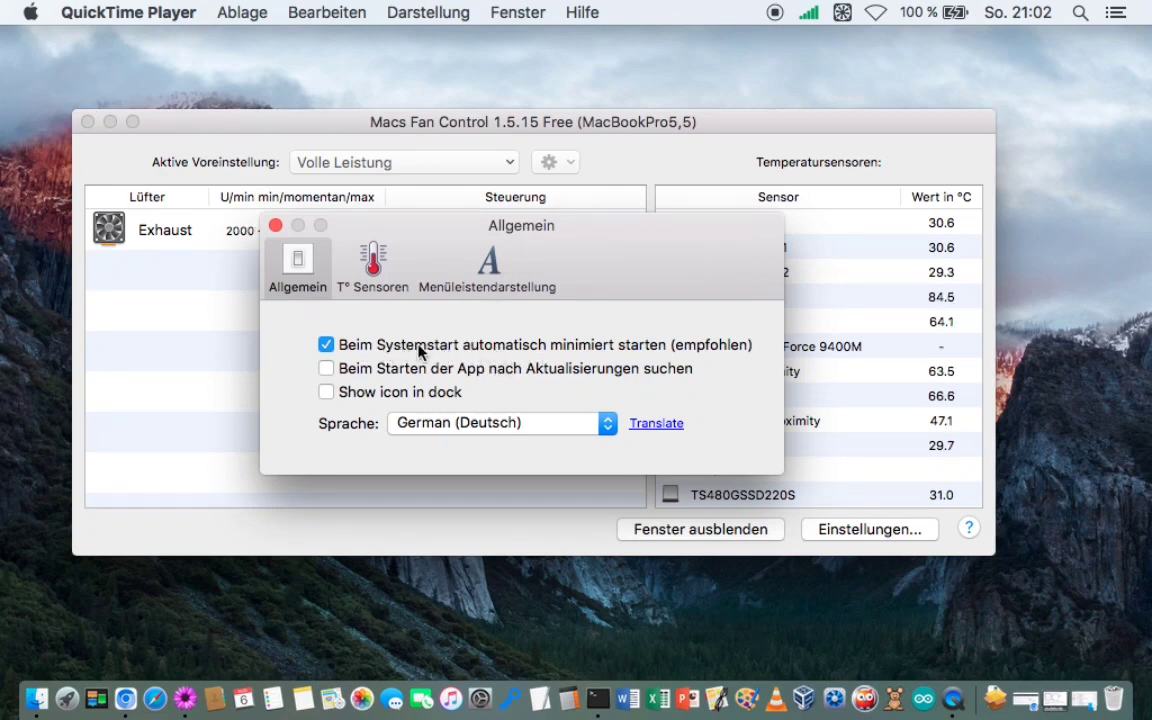
click(276, 226)
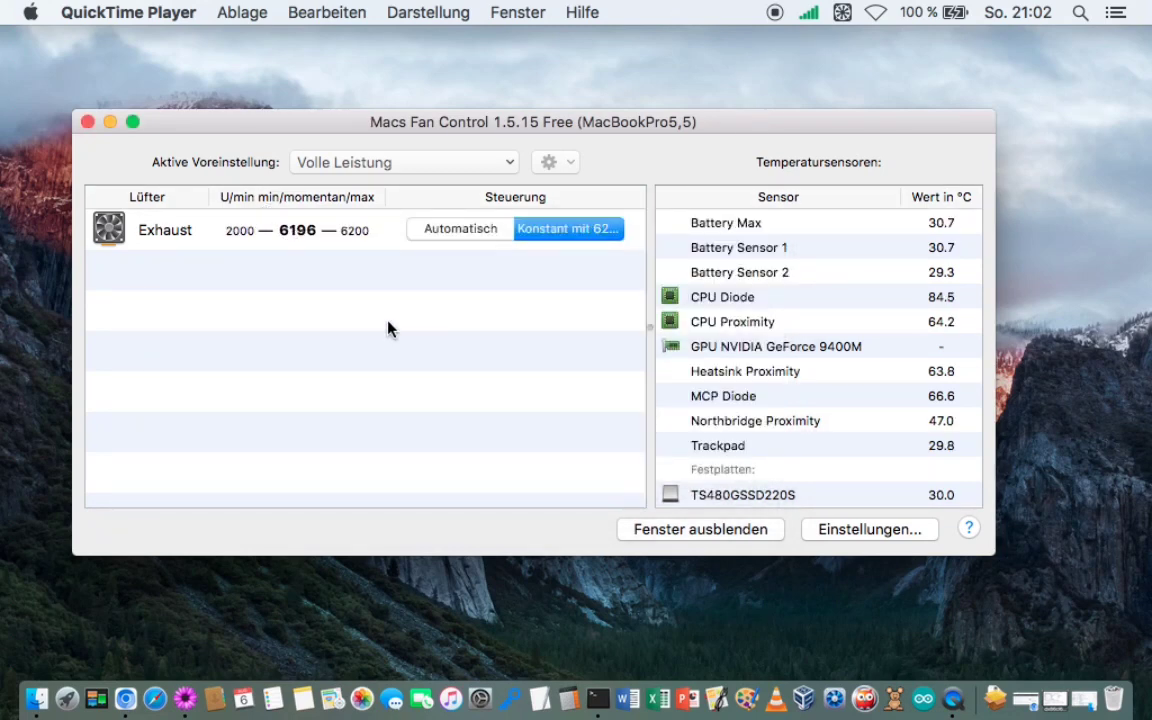
click(510, 162)
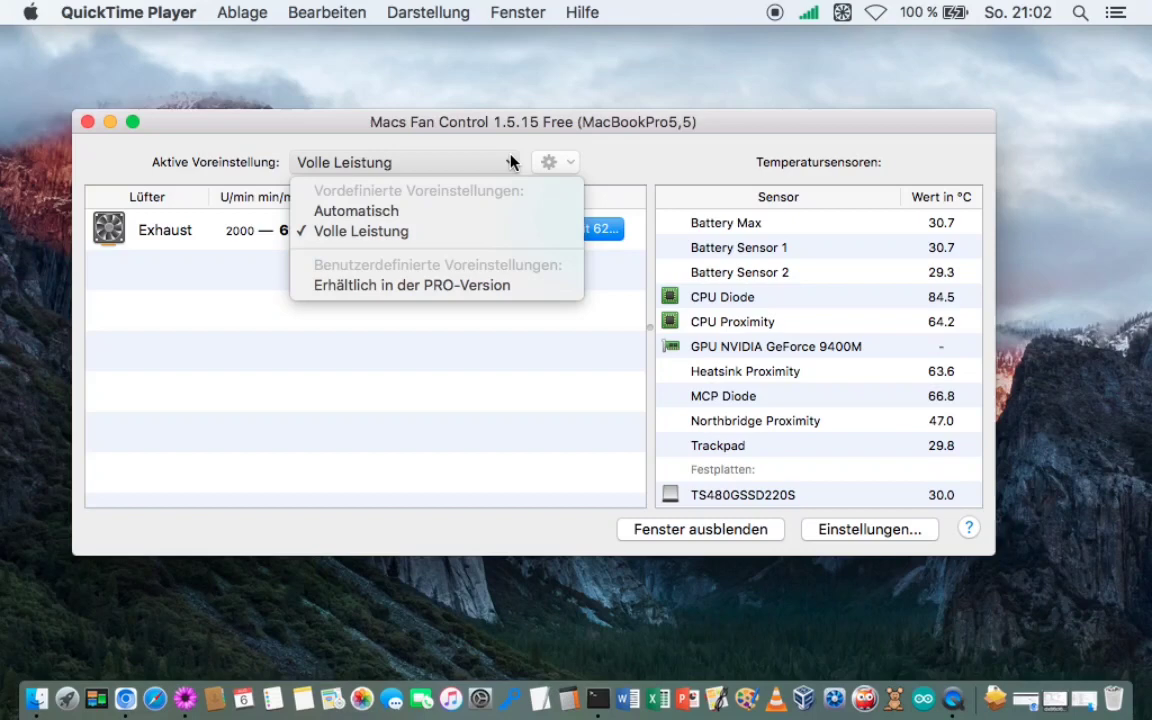
click(677, 168)
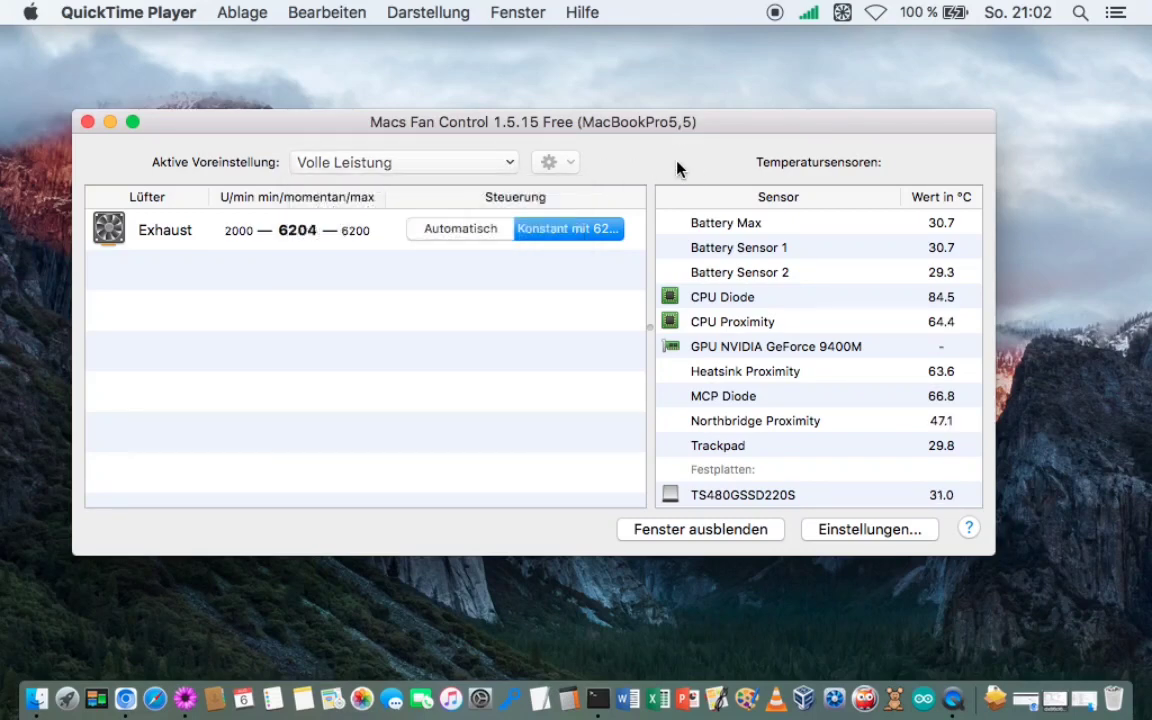
click(505, 168)
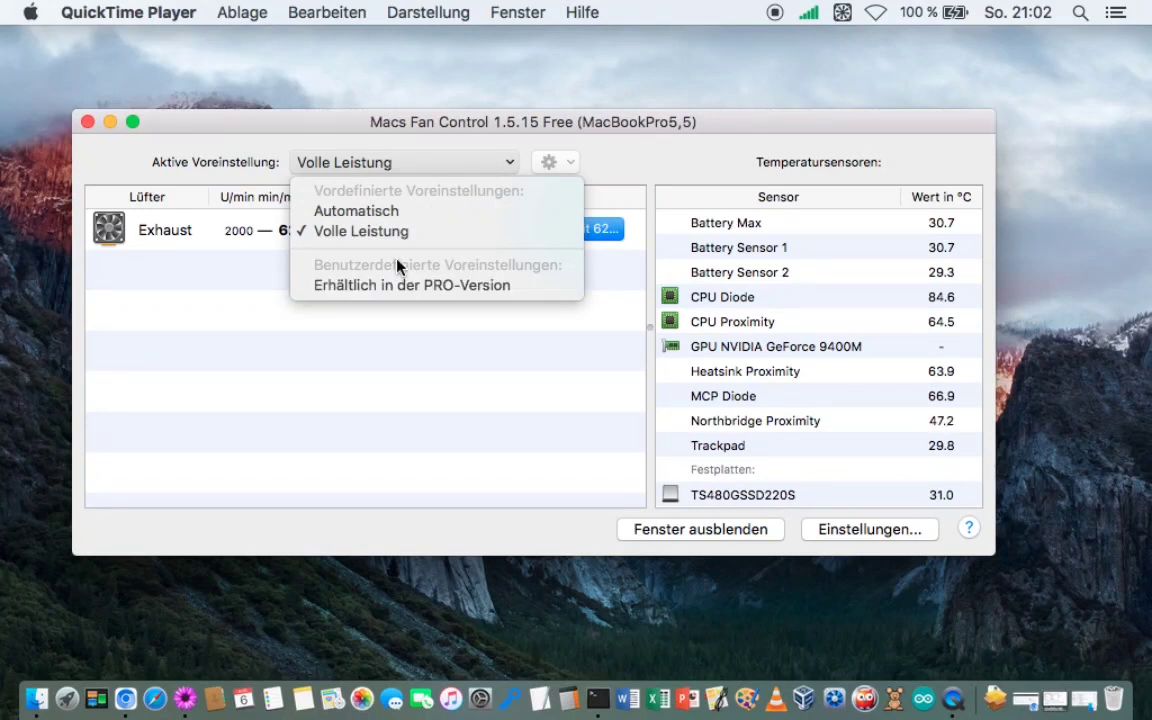
click(735, 153)
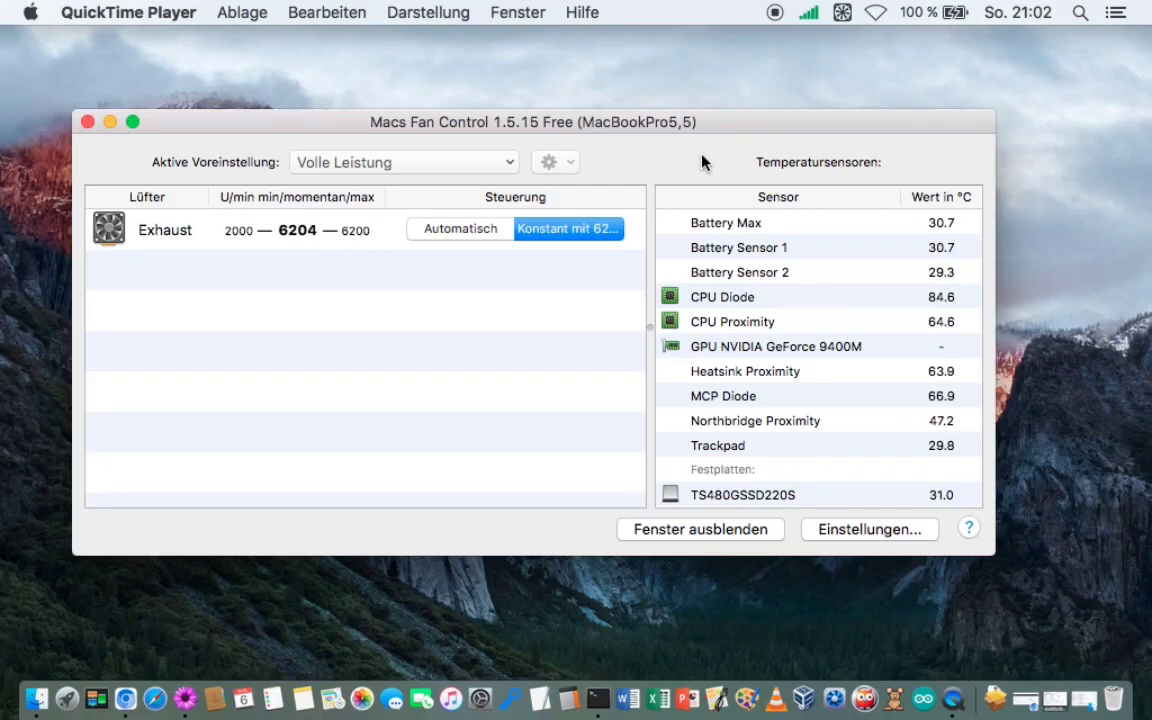
click(87, 121)
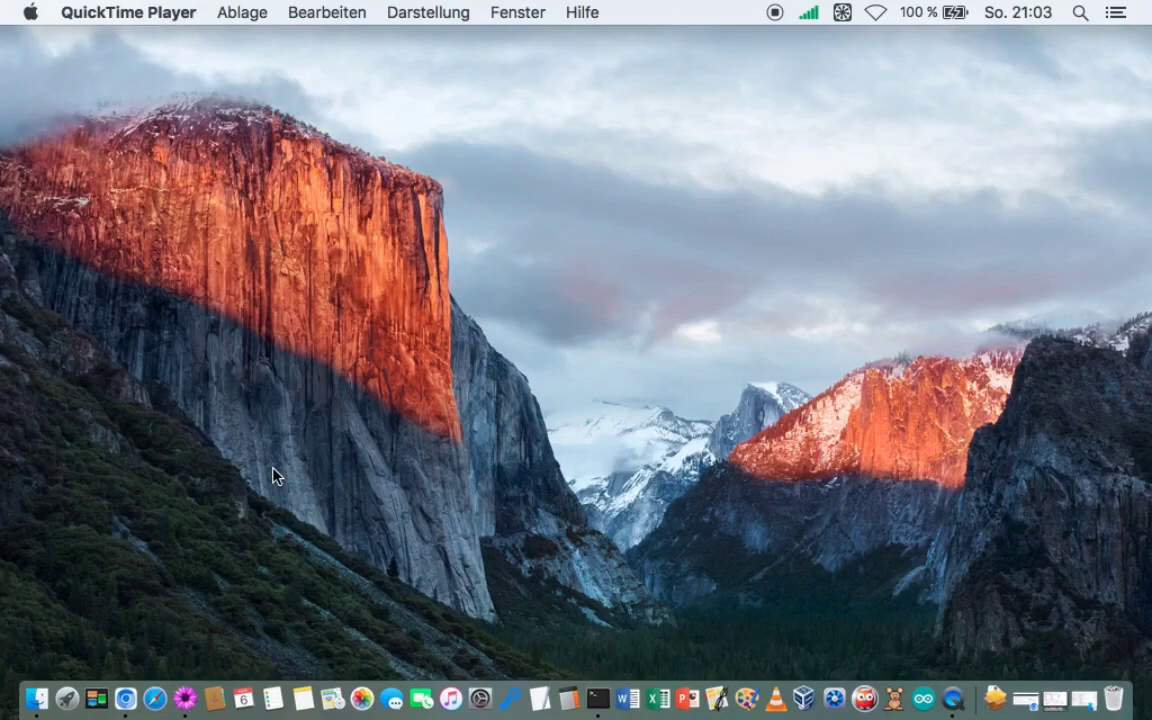
Restore the chromium-legacy GitHub page in full screen and scroll through its README and back.
click(1024, 697)
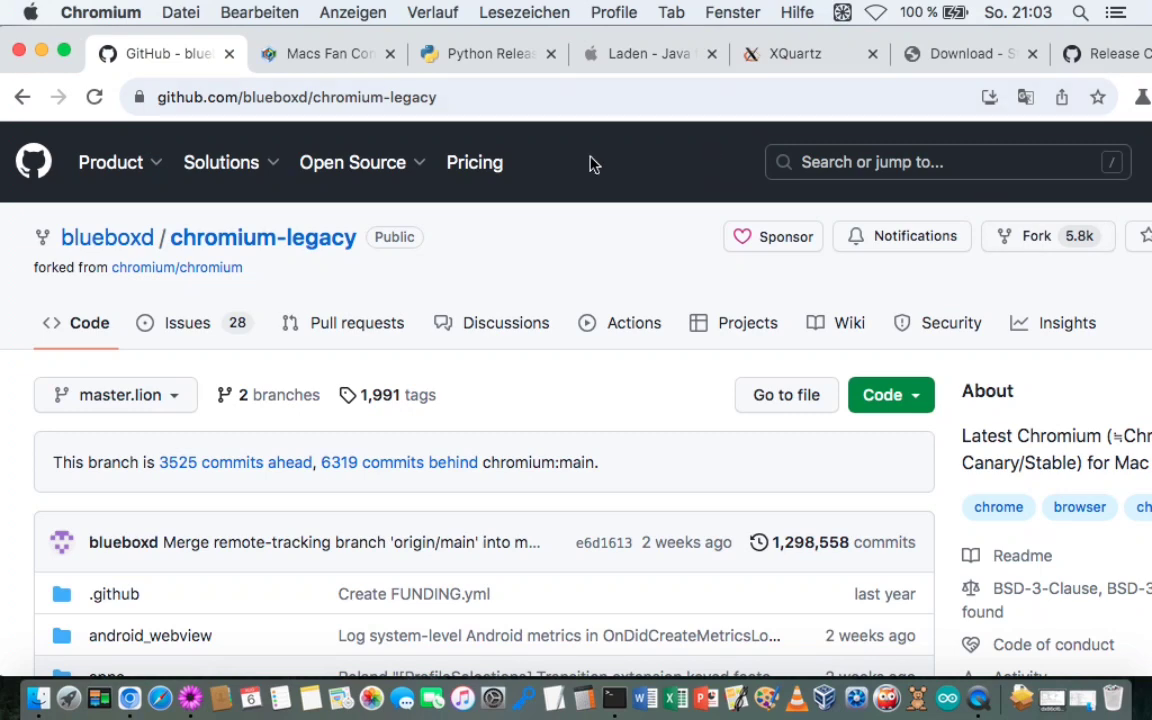
click(66, 58)
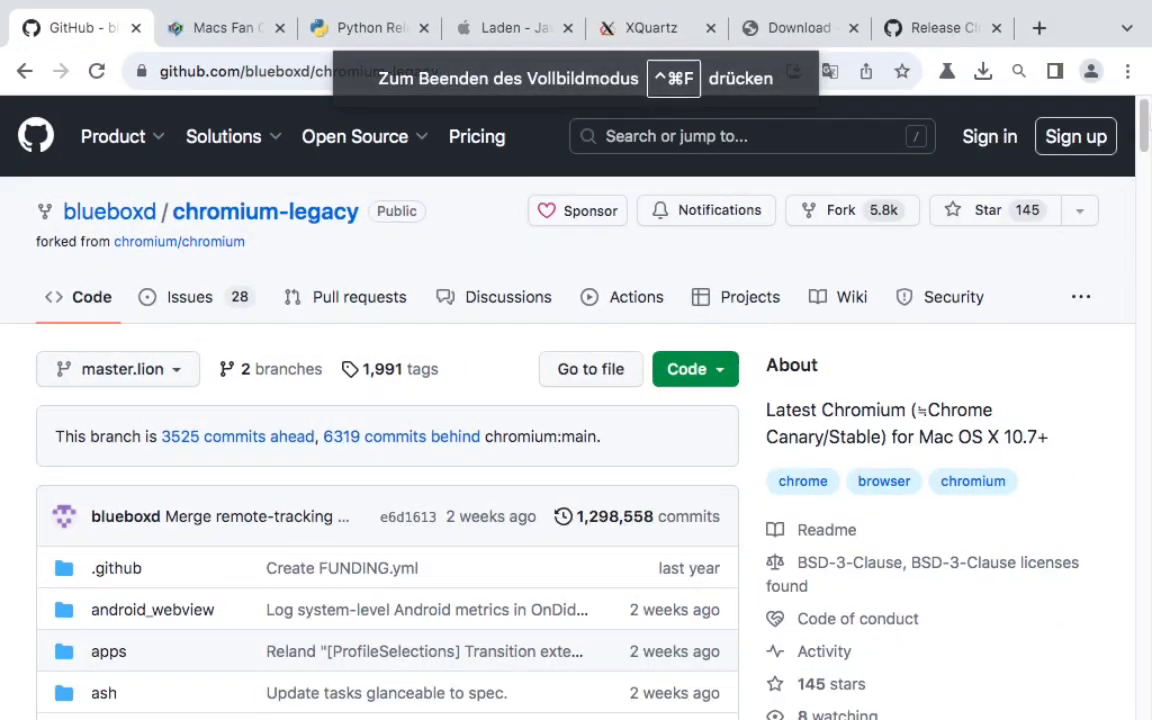
mouse_move(1143, 116)
mouse_down()
mouse_move(1141, 135)
mouse_move(1140, 123)
mouse_up()
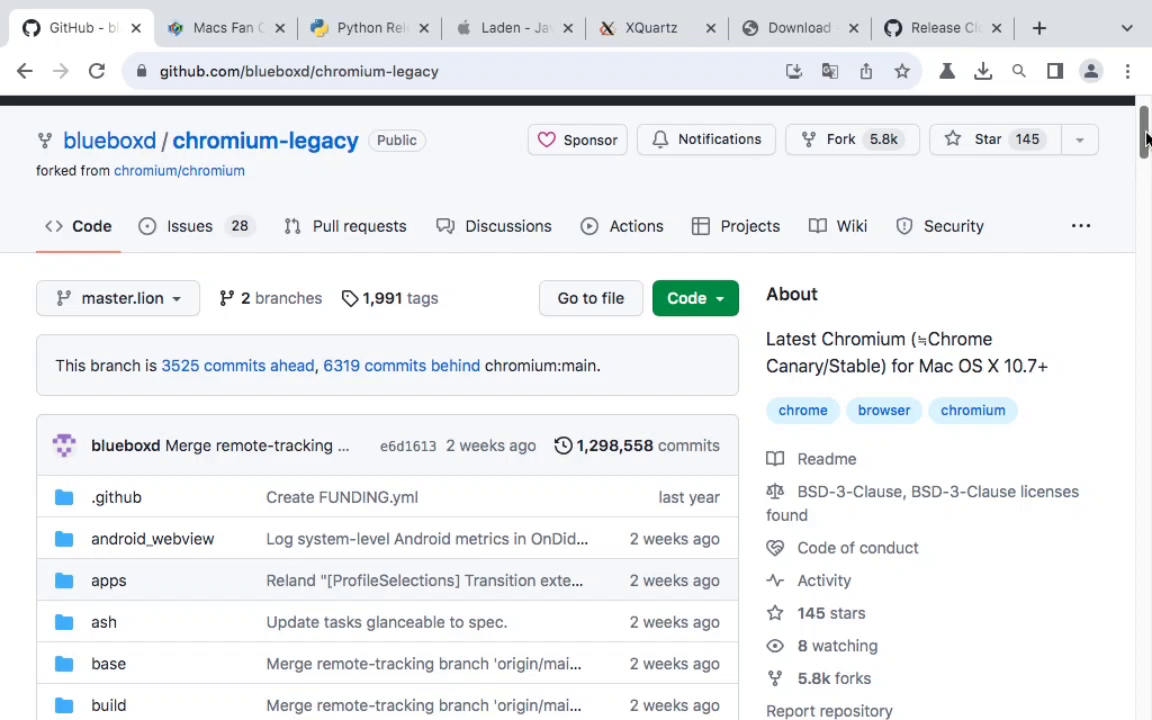
mouse_move(1143, 130)
mouse_down()
mouse_move(1145, 120)
mouse_move(1140, 535)
mouse_up()
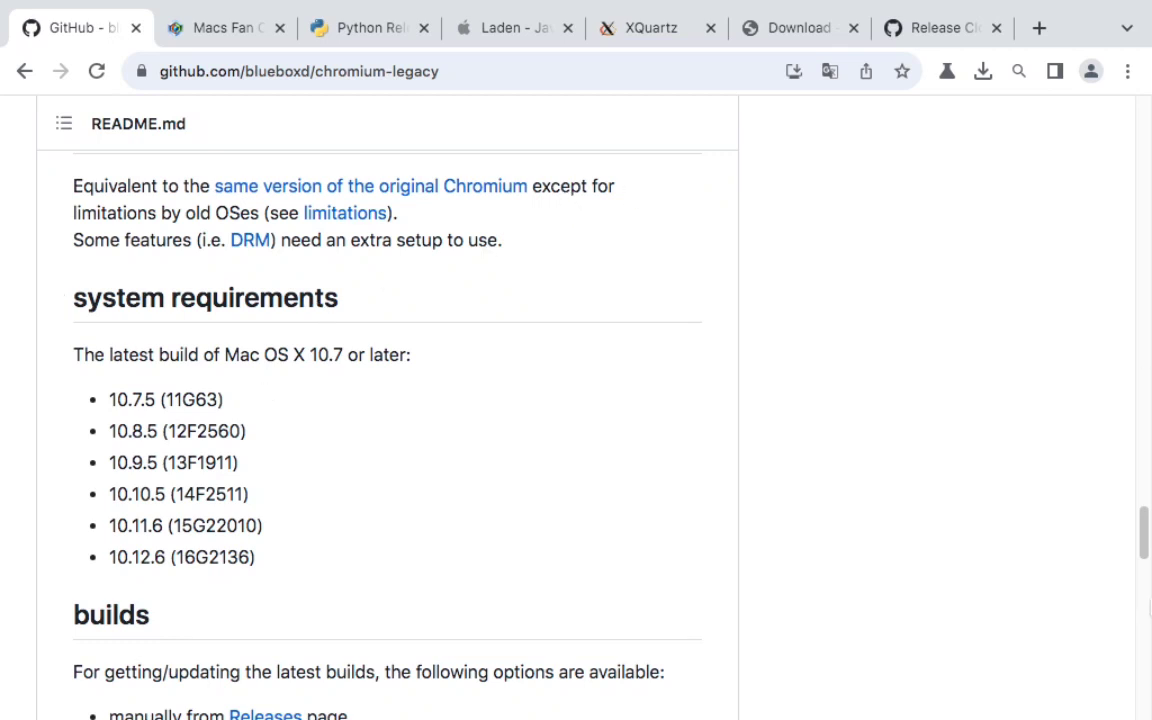
drag(1140, 535, 1140, 115)
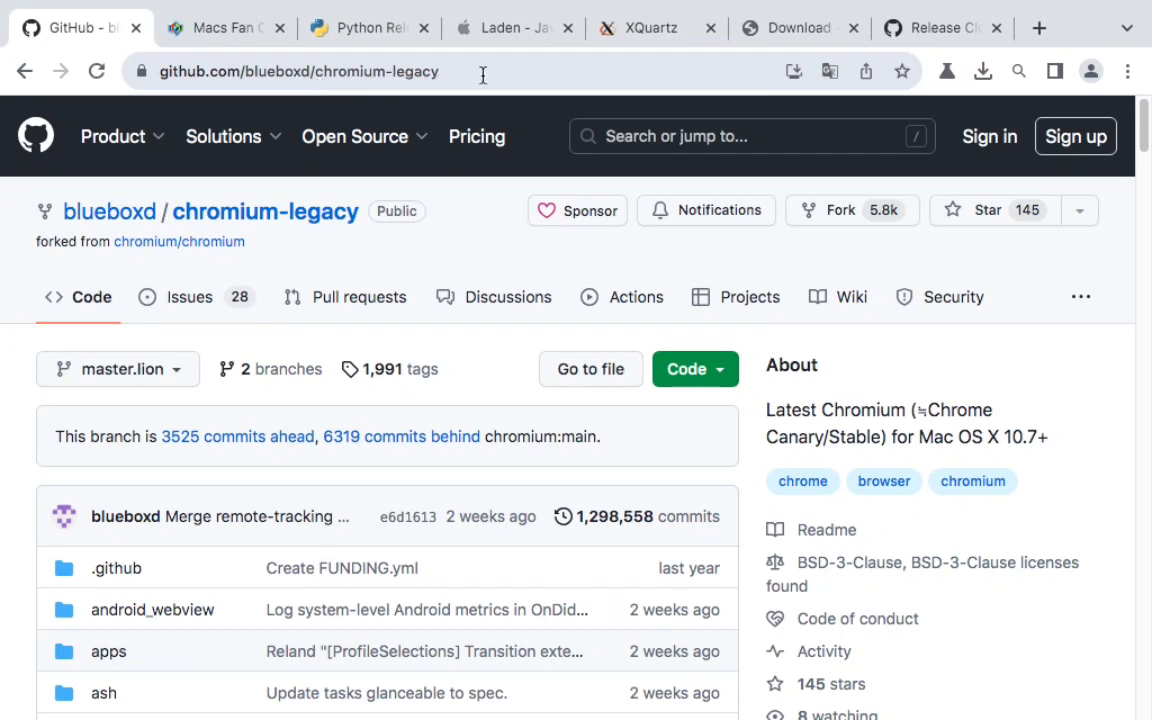
Load bbc.com in the current tab.
click(536, 70)
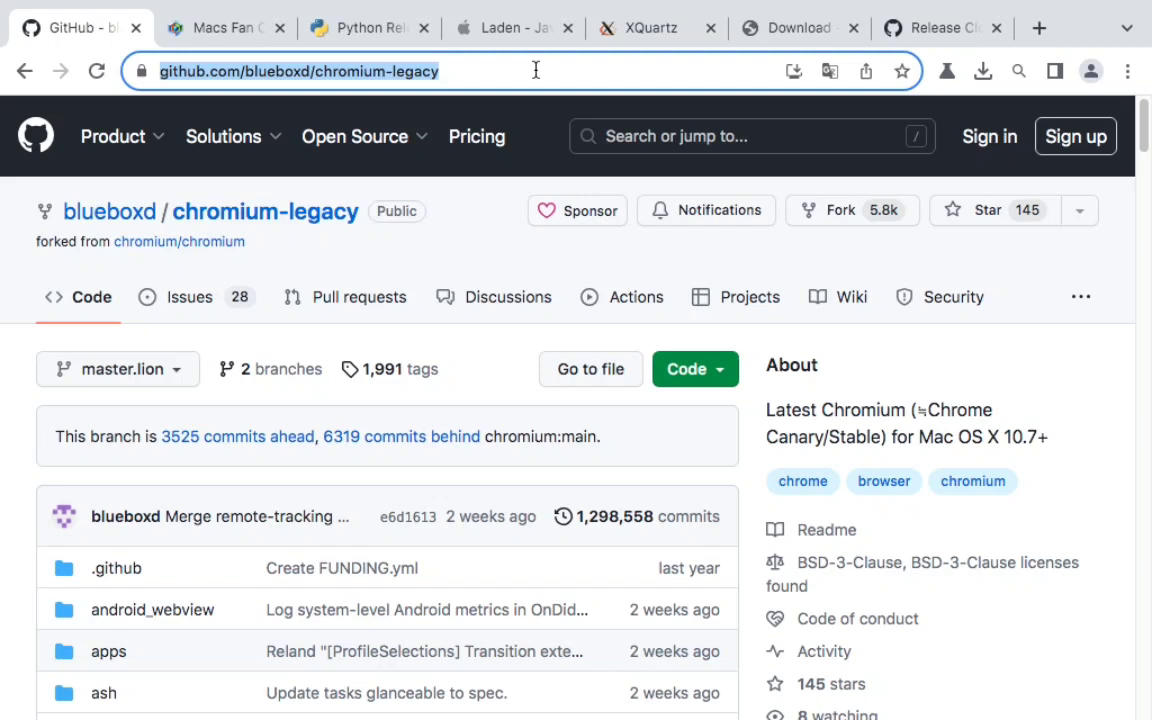
text(bbc.com)
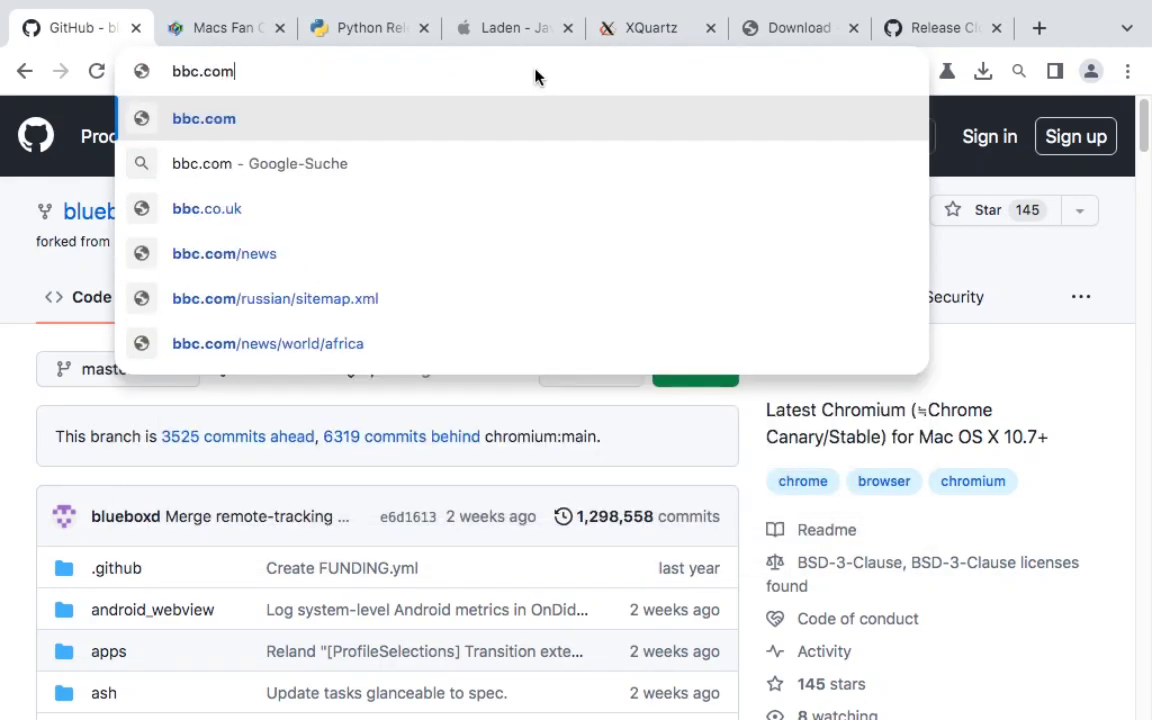
key(Return)
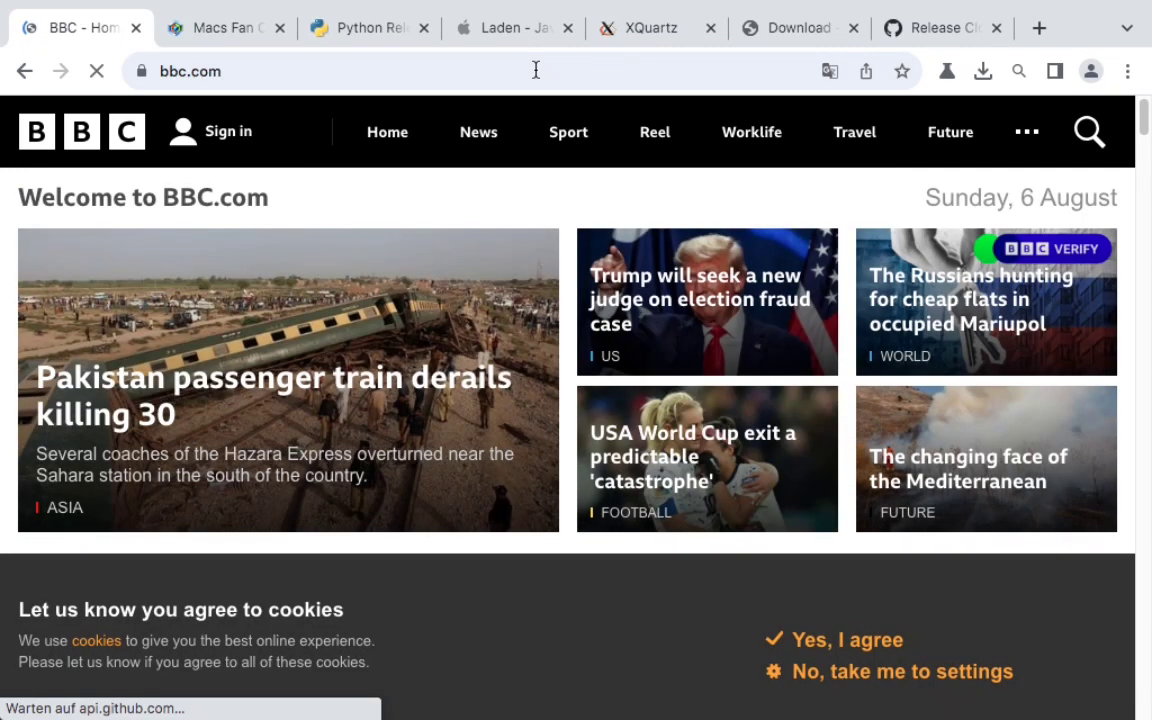
Open BBC's cookie settings, dismiss the advertising cookies prompt, and close the BBC tab.
click(845, 687)
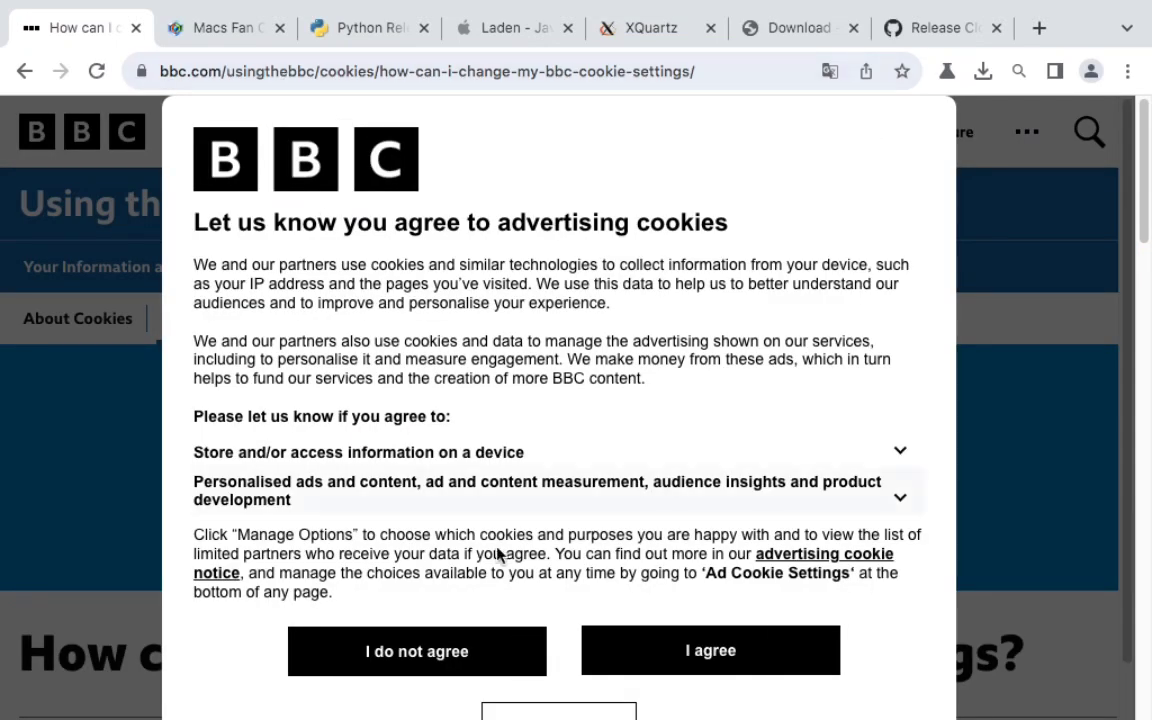
click(404, 646)
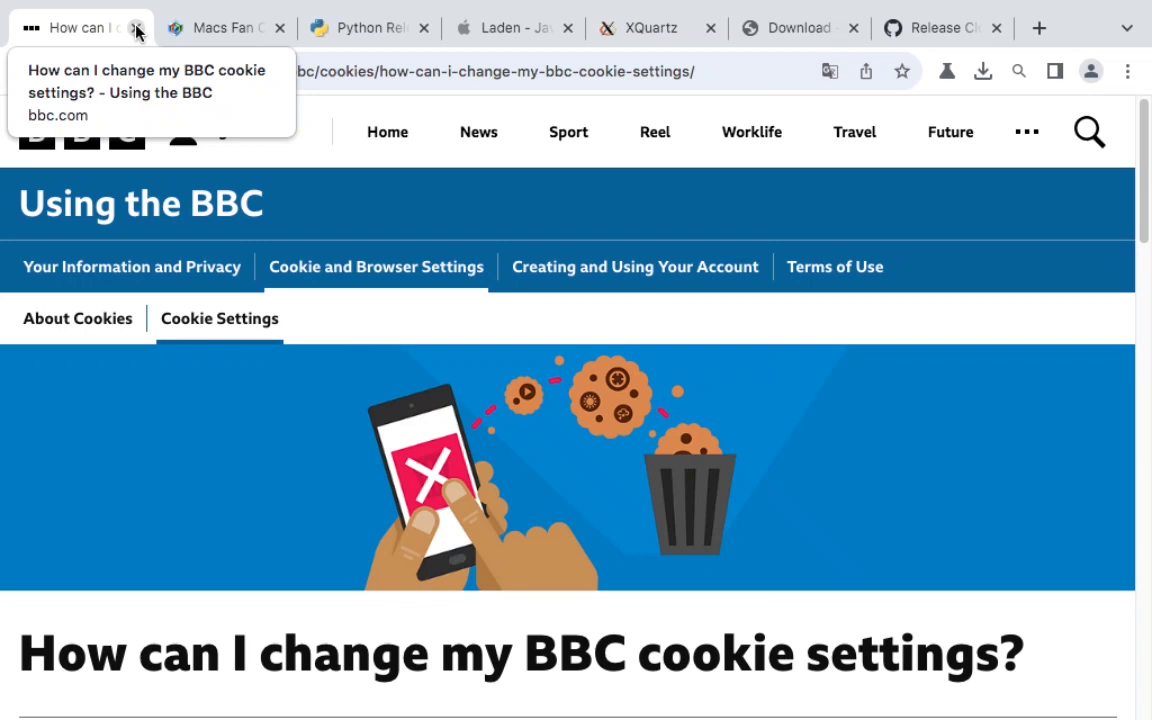
click(136, 28)
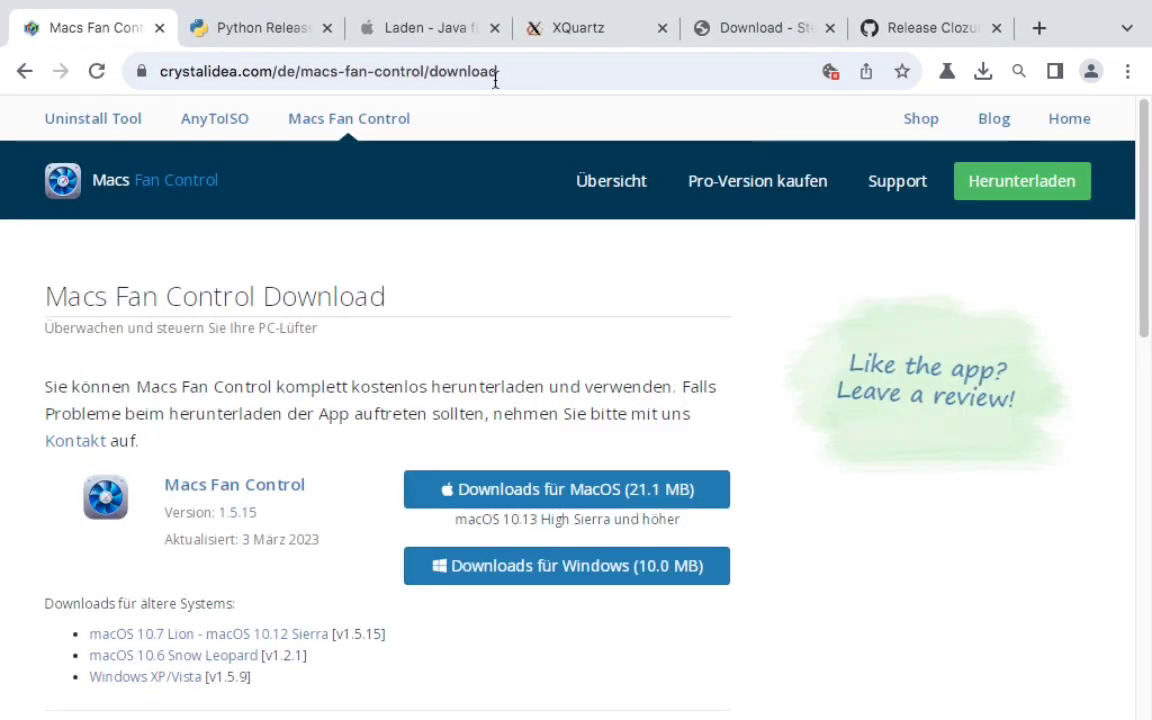
Inspect the Macs Fan Control download page's full web address.
click(535, 73)
click(540, 72)
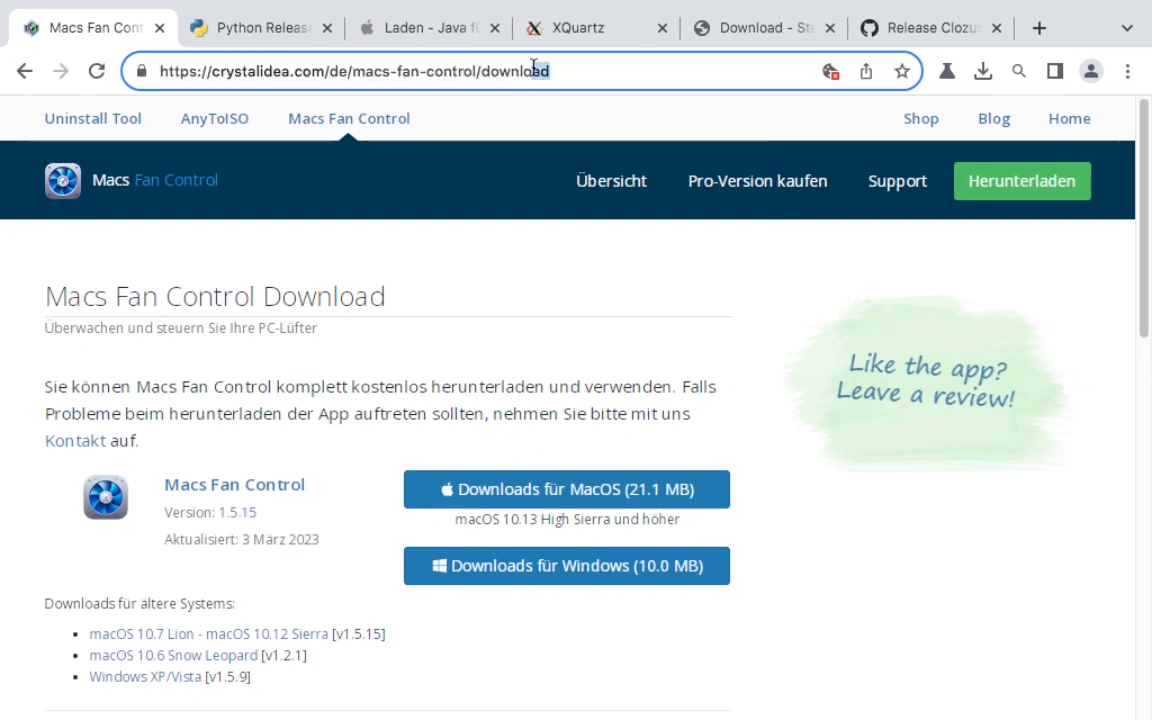
click(602, 70)
click(468, 288)
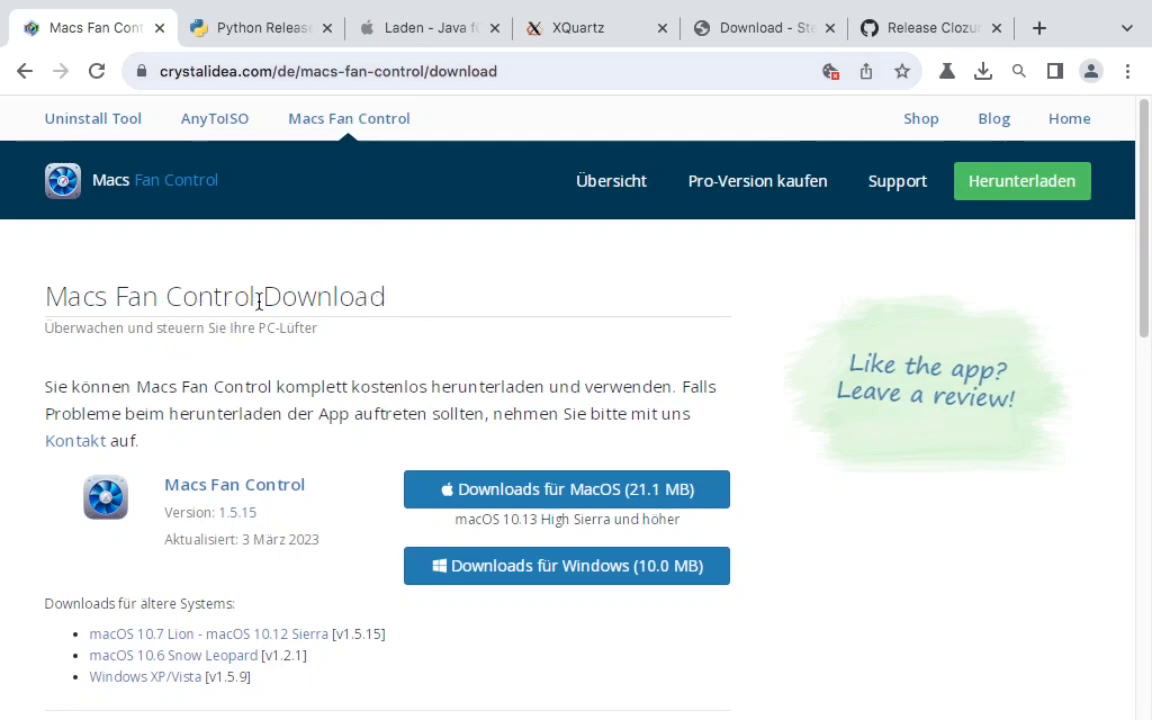
Select the 'Macs Fan Control' heading text, then close the download page.
drag(255, 292, 78, 280)
click(104, 230)
click(160, 33)
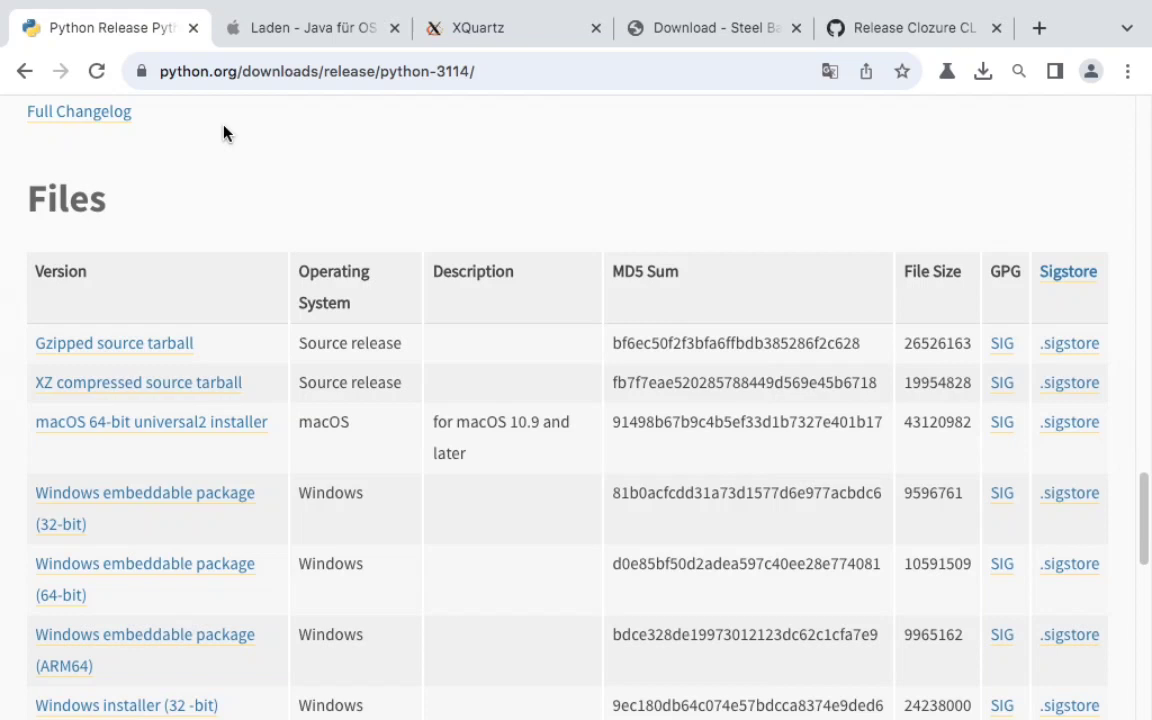
mouse_move(50, 5)
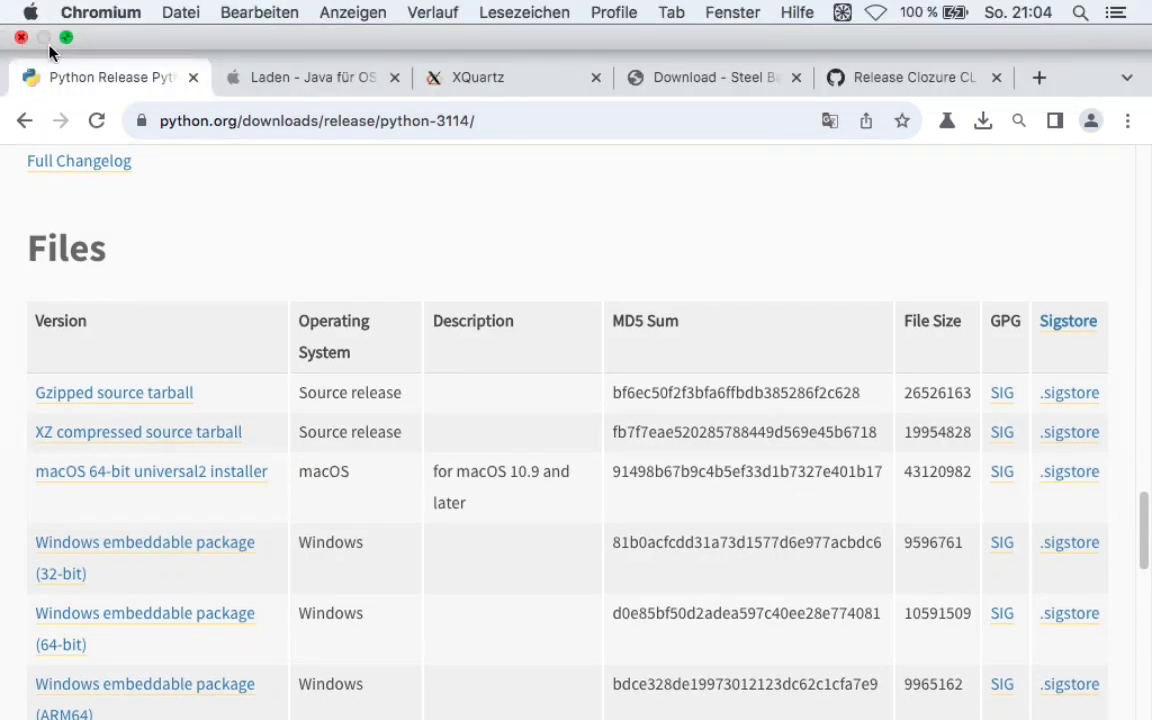
Maximize Chromium and scroll through the Python 3.11.4 release notes back to the Files table.
click(66, 39)
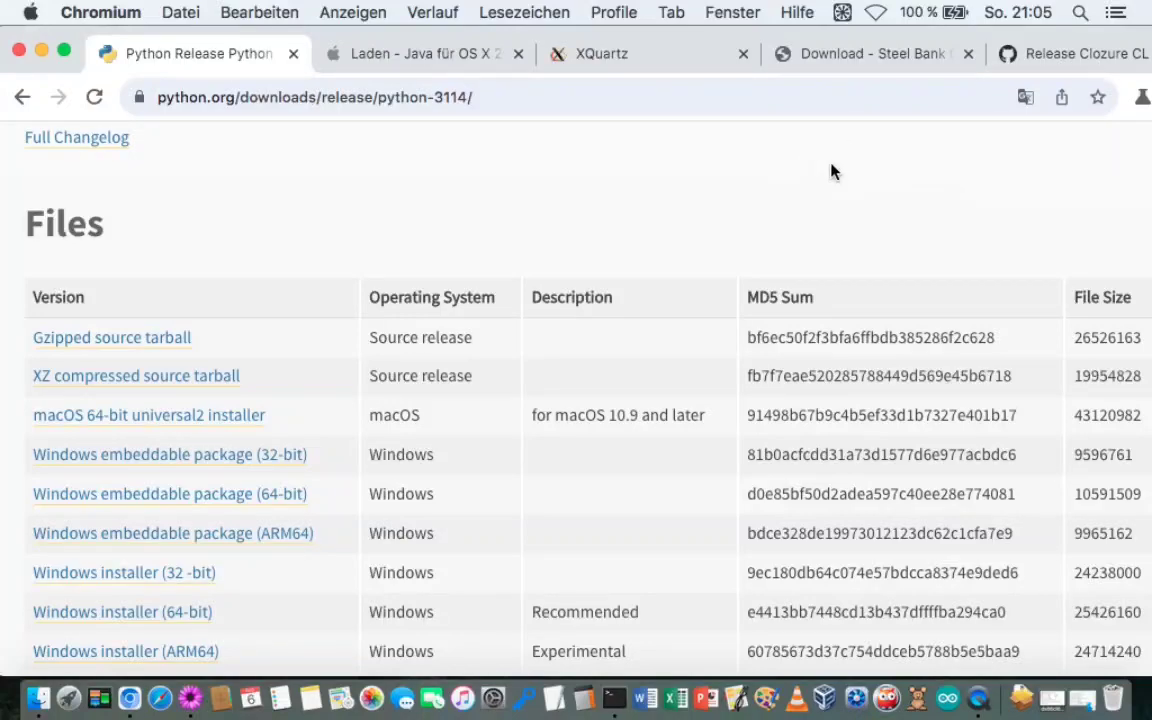
scroll(830, 172, up, 1)
scroll(830, 172, up, 3)
scroll(830, 172, up, 3)
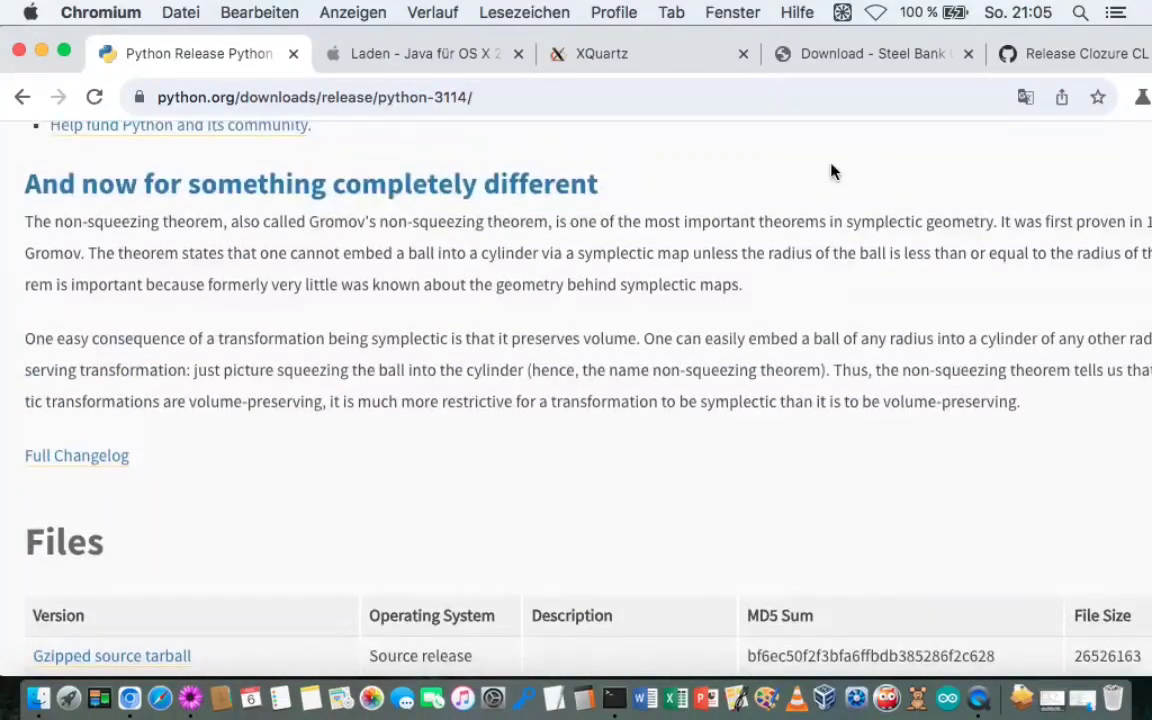
scroll(830, 172, up, 2)
scroll(830, 172, up, 1)
scroll(830, 172, up, 1)
scroll(830, 172, up, 1)
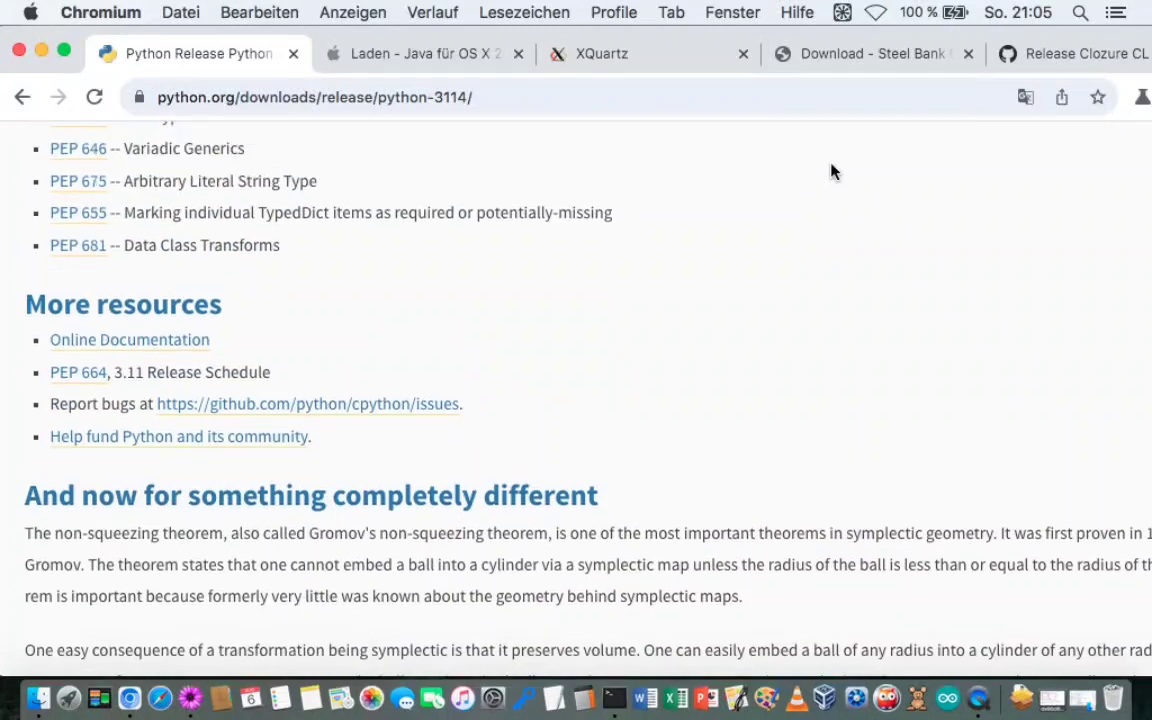
scroll(830, 172, up, 3)
scroll(830, 172, up, 2)
scroll(830, 172, up, 1)
scroll(830, 172, up, 2)
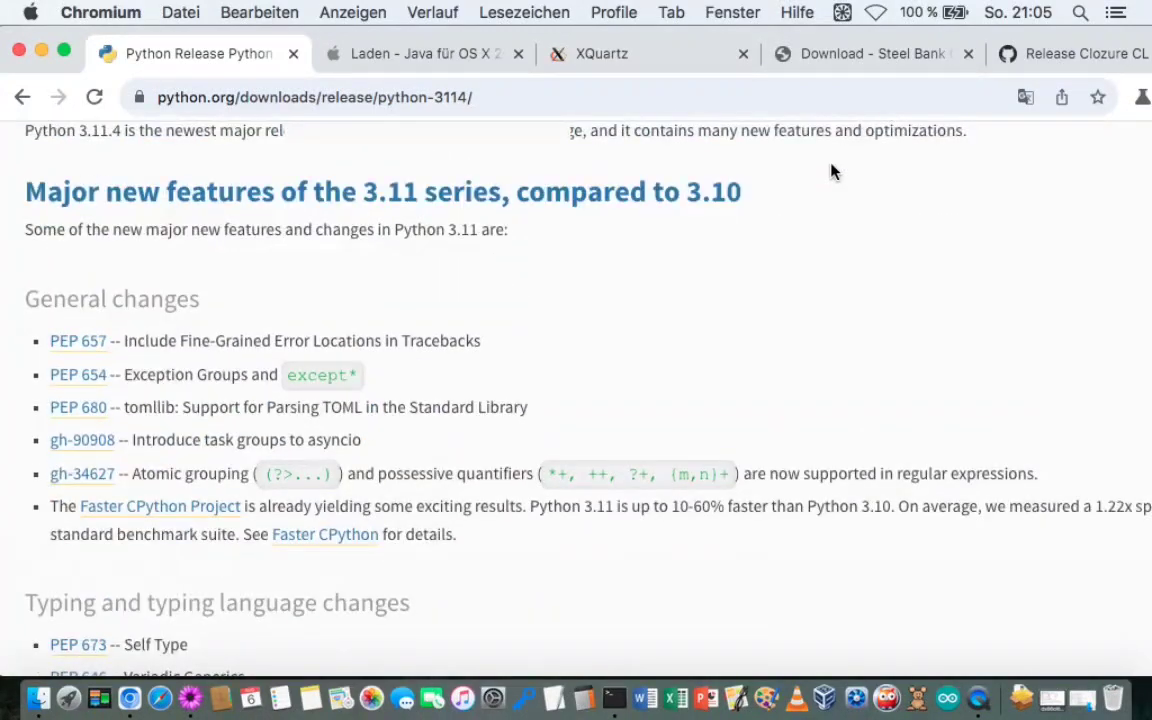
scroll(830, 172, up, 2)
scroll(830, 172, down, 1)
scroll(830, 172, down, 1)
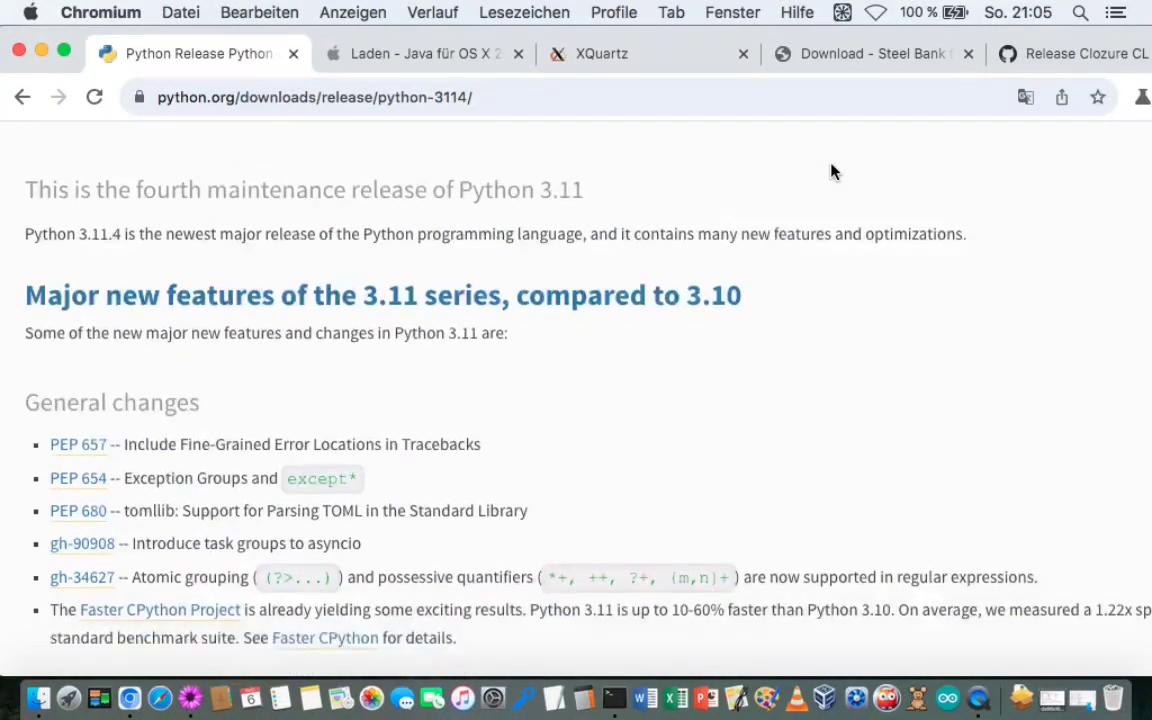
scroll(830, 172, down, 4)
scroll(830, 172, down, 3)
scroll(830, 172, down, 5)
scroll(830, 172, down, 3)
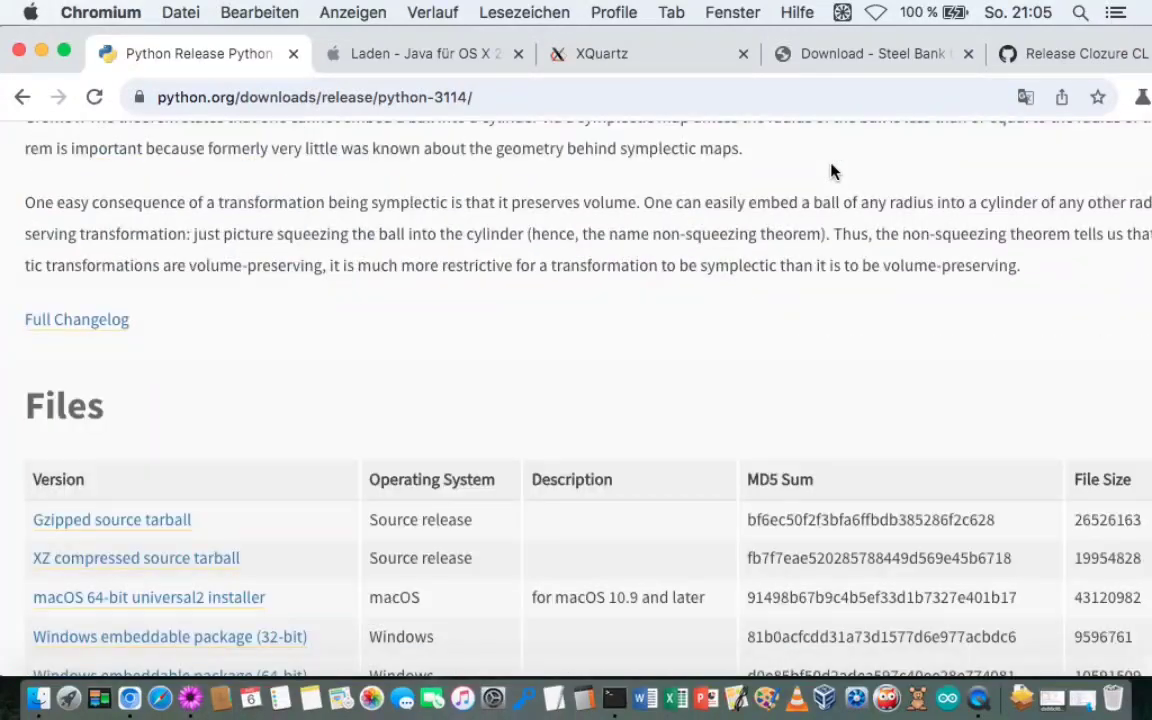
scroll(830, 172, down, 3)
scroll(830, 172, down, 1)
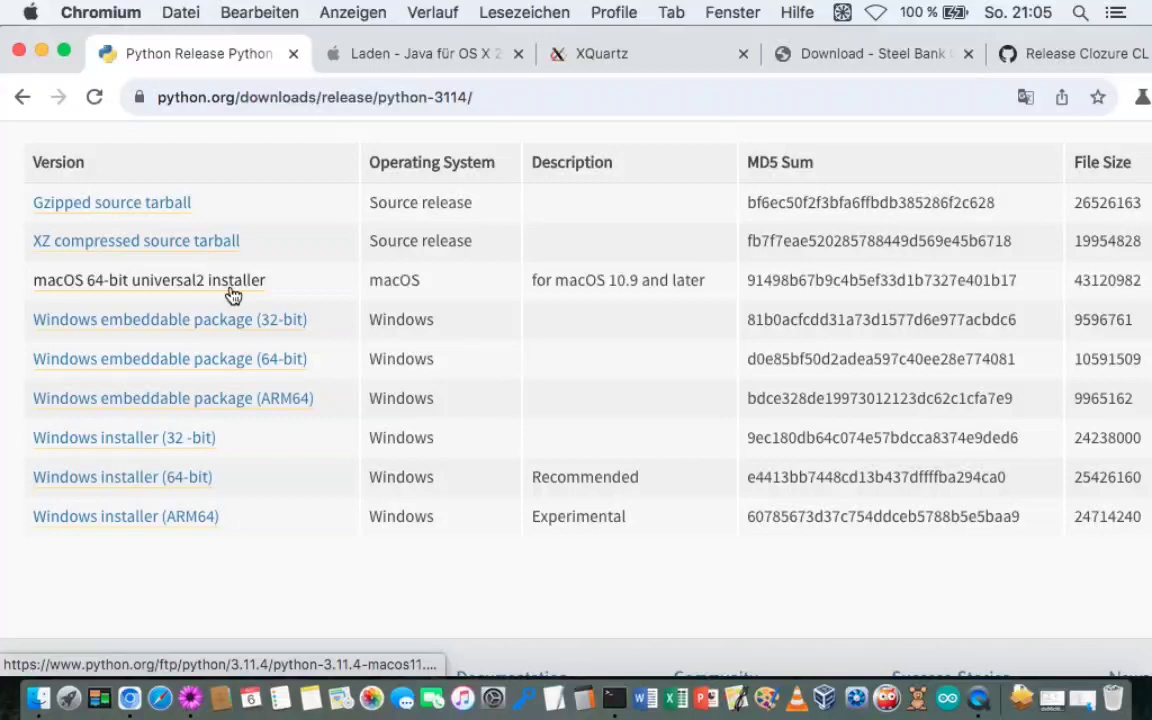
Open a new Terminal tab and run python --version, which reports 2.7.10.
click(615, 698)
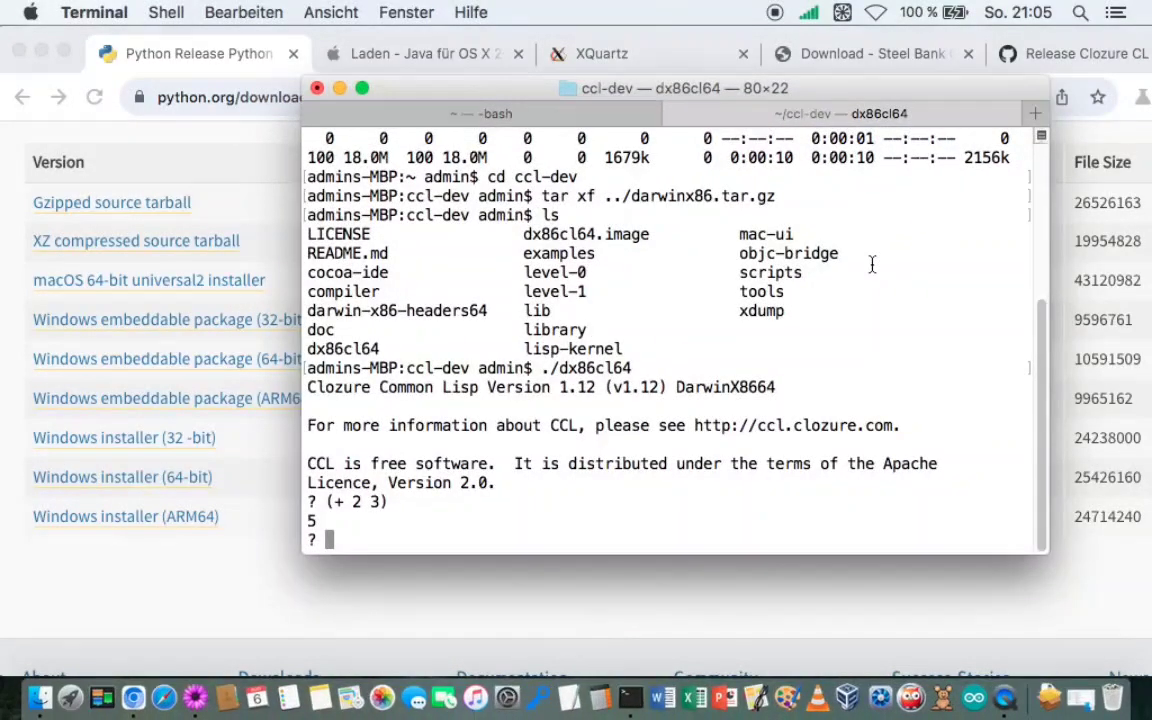
key(super+t)
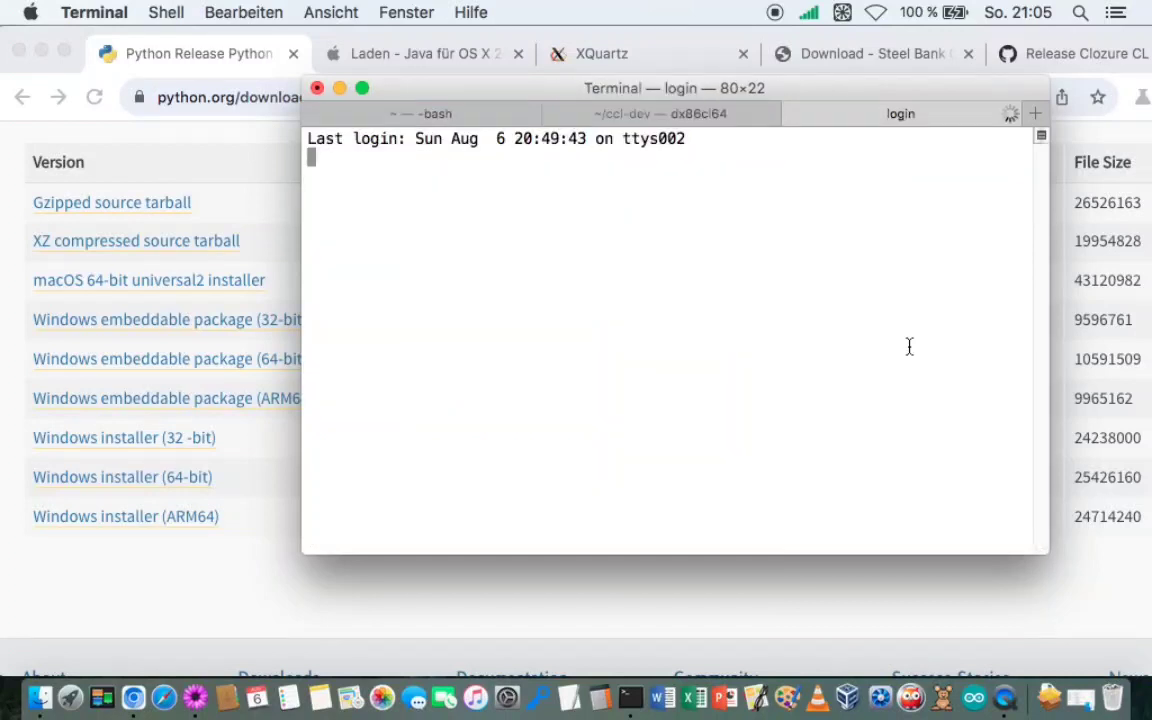
text(pytho)
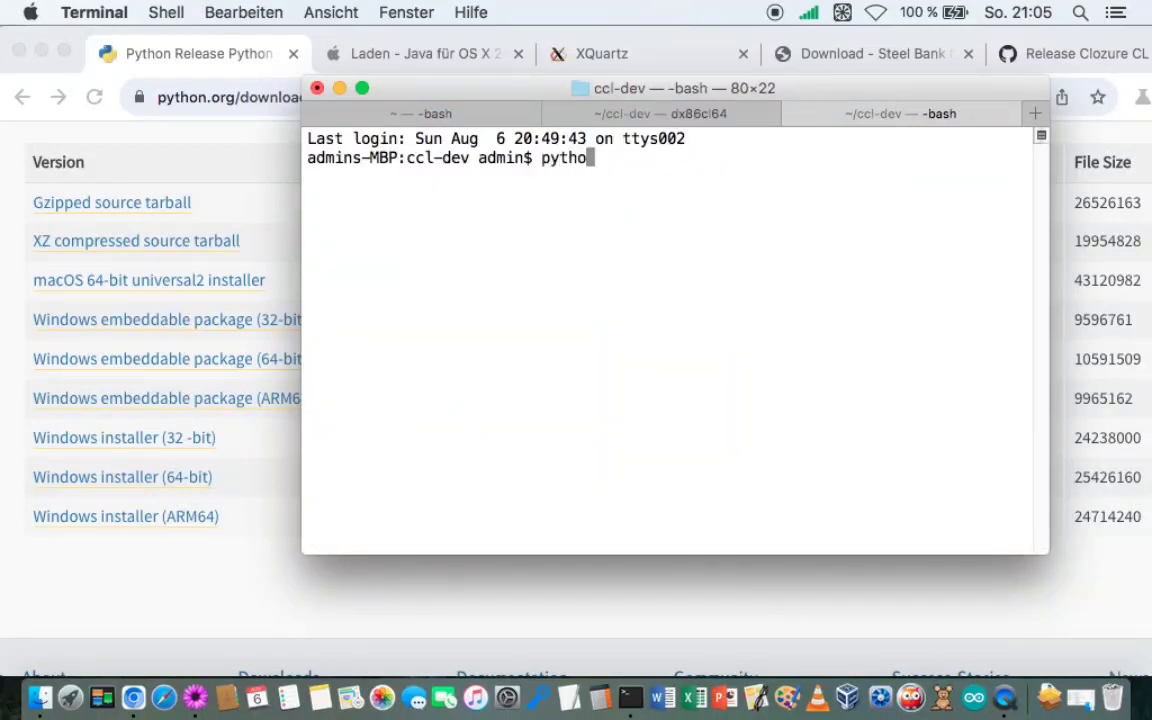
text(n --vers)
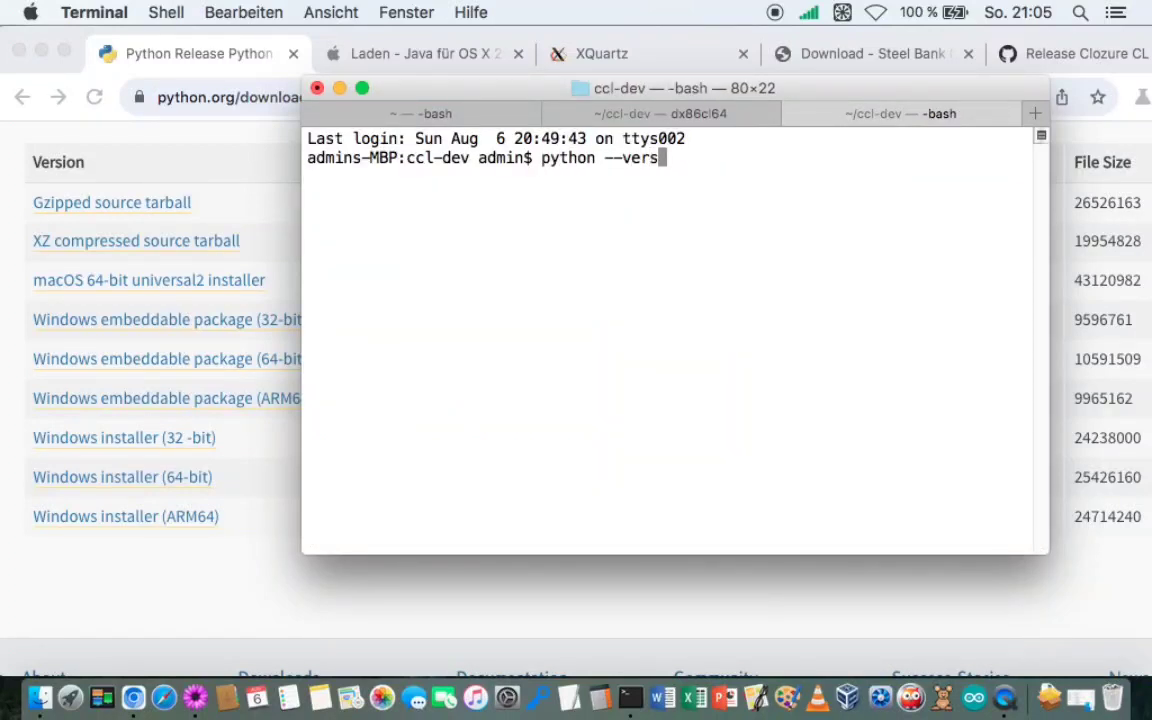
text(ion)
key(Return)
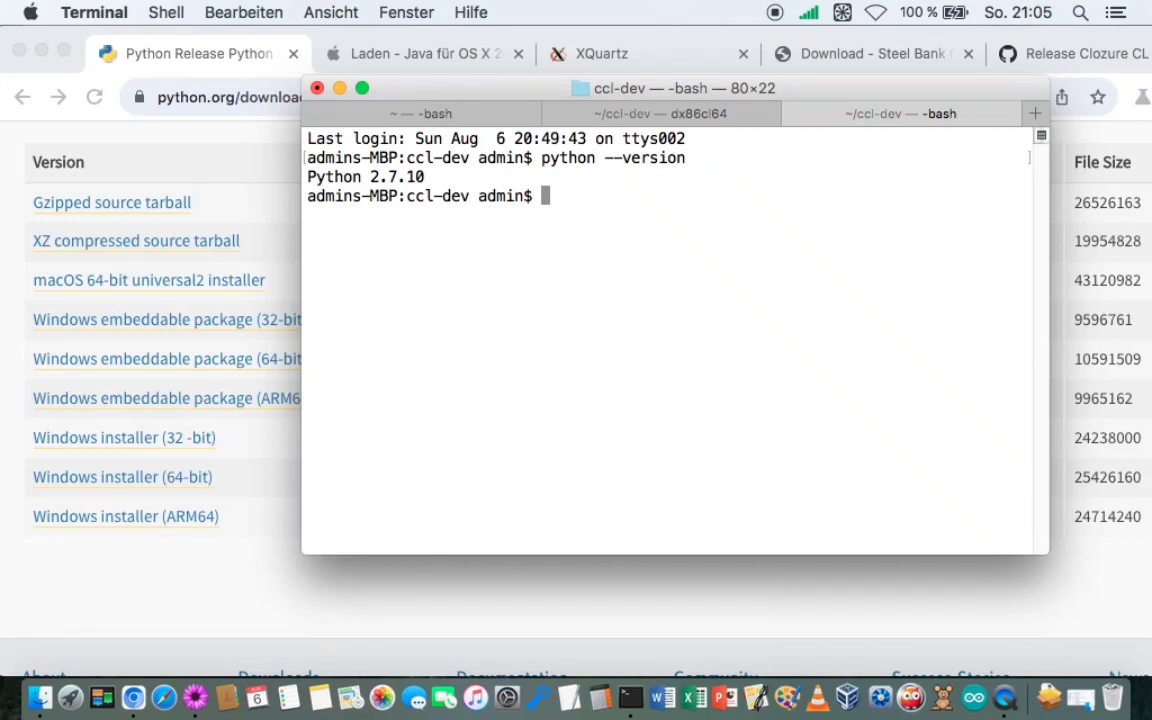
Run python3 --version to confirm Python 3.11.4.
key(Up)
key(Left)
key(Left)
key(Left)
key(Left)
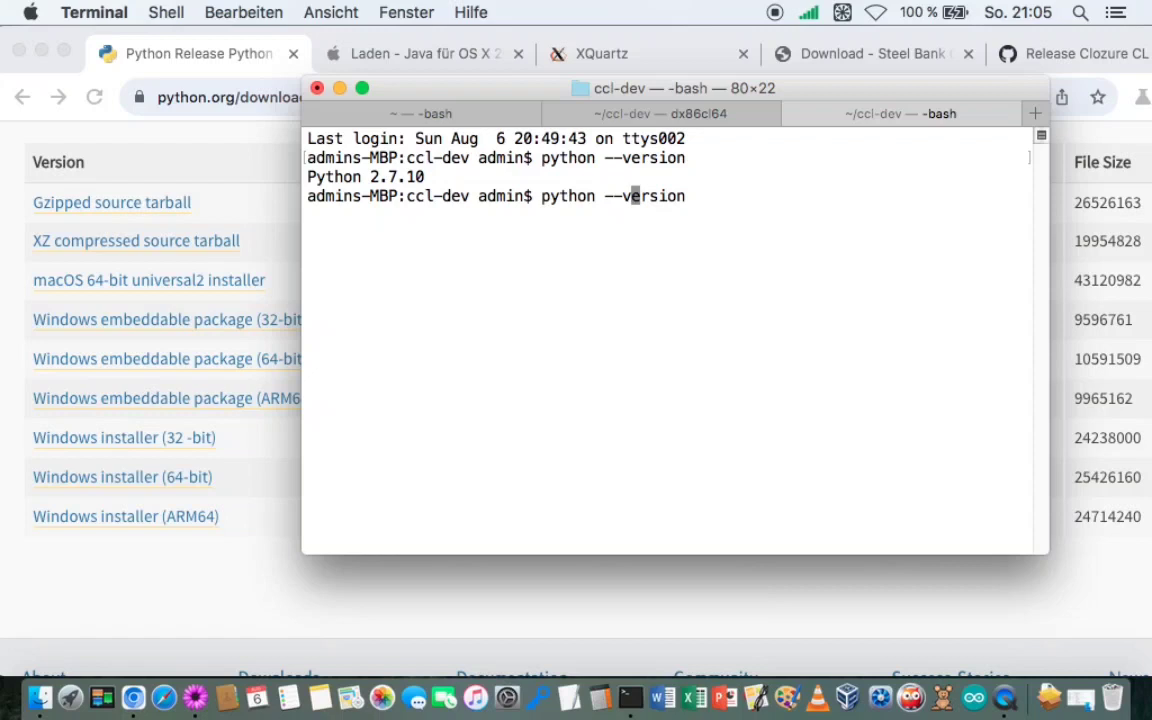
key(Left)
key(Left)
key(Left)
key(Left)
text(3)
key(Return)
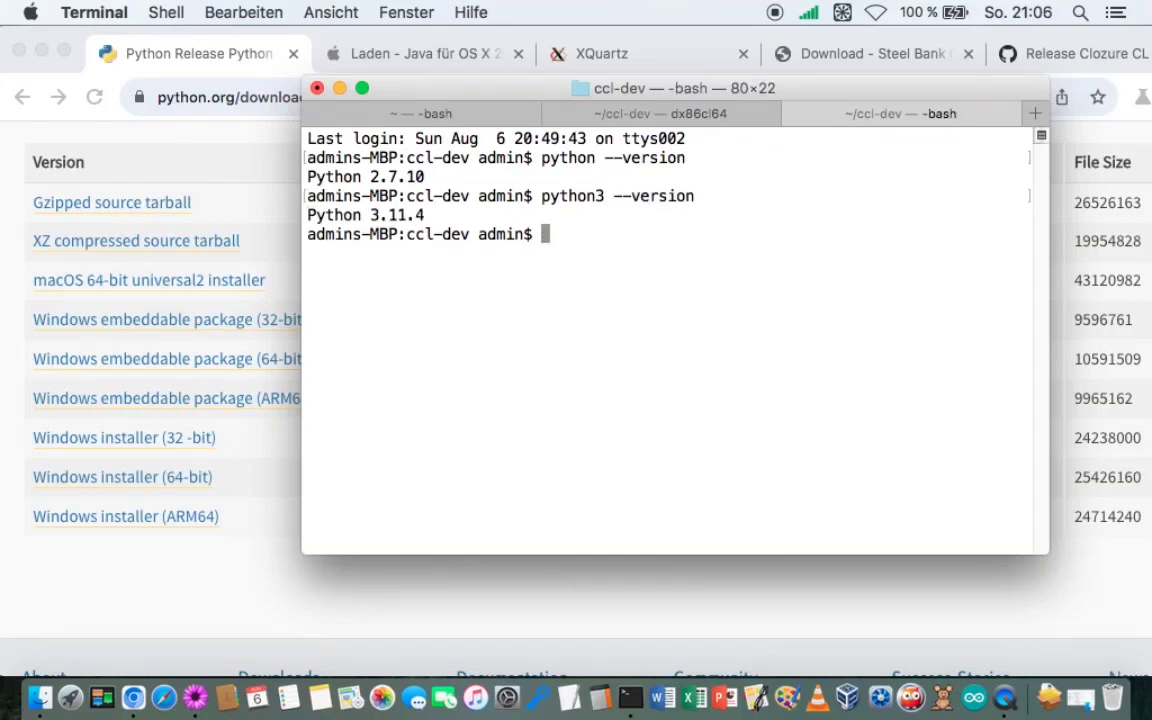
Exit the extra shell session and close its tab.
text(exit)
key(Return)
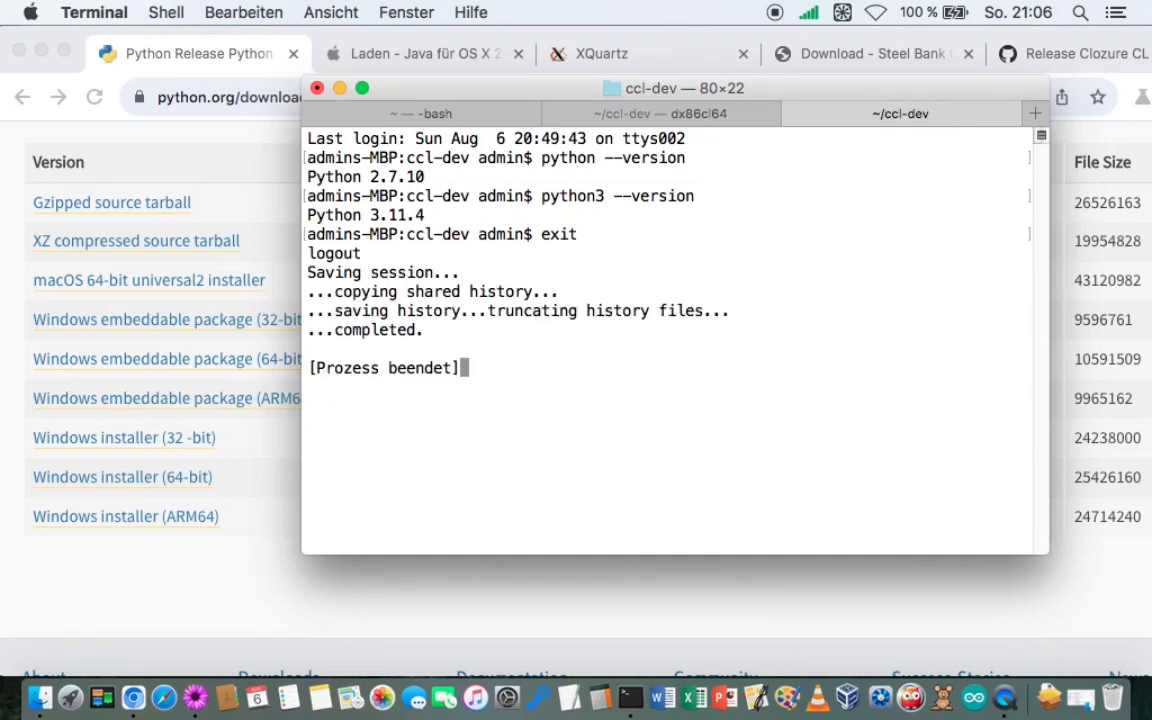
click(793, 119)
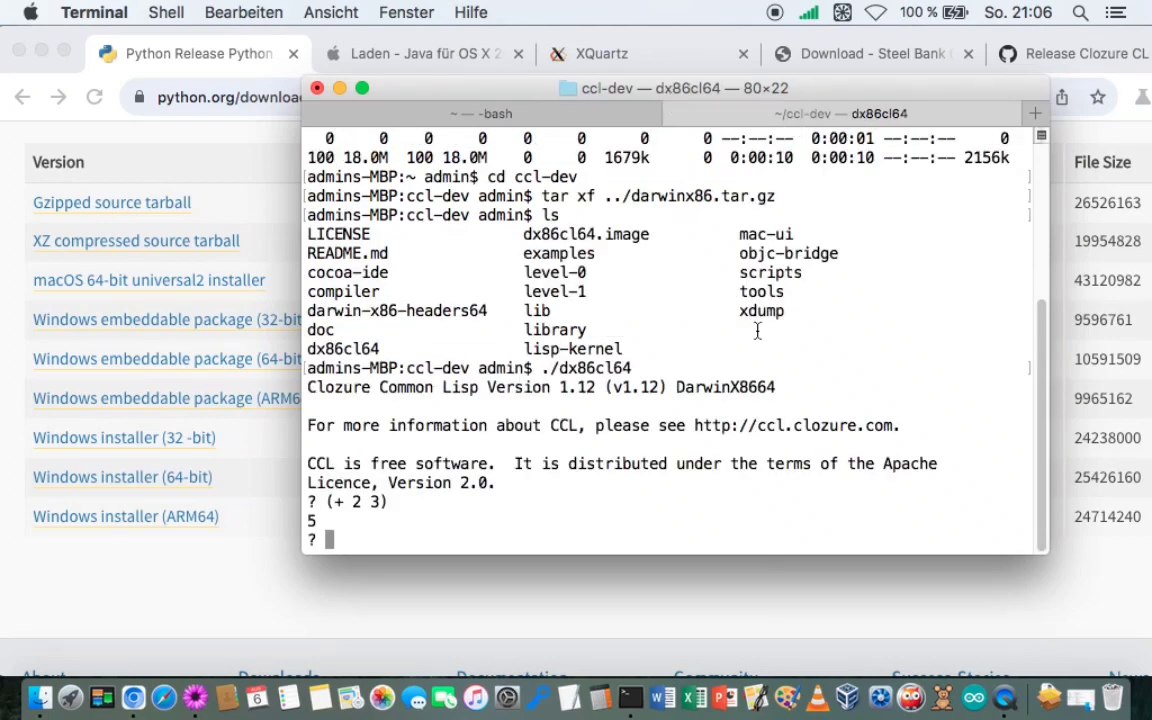
Bring Chromium in front of Terminal with the Python 3.11.4 Files table showing.
click(181, 605)
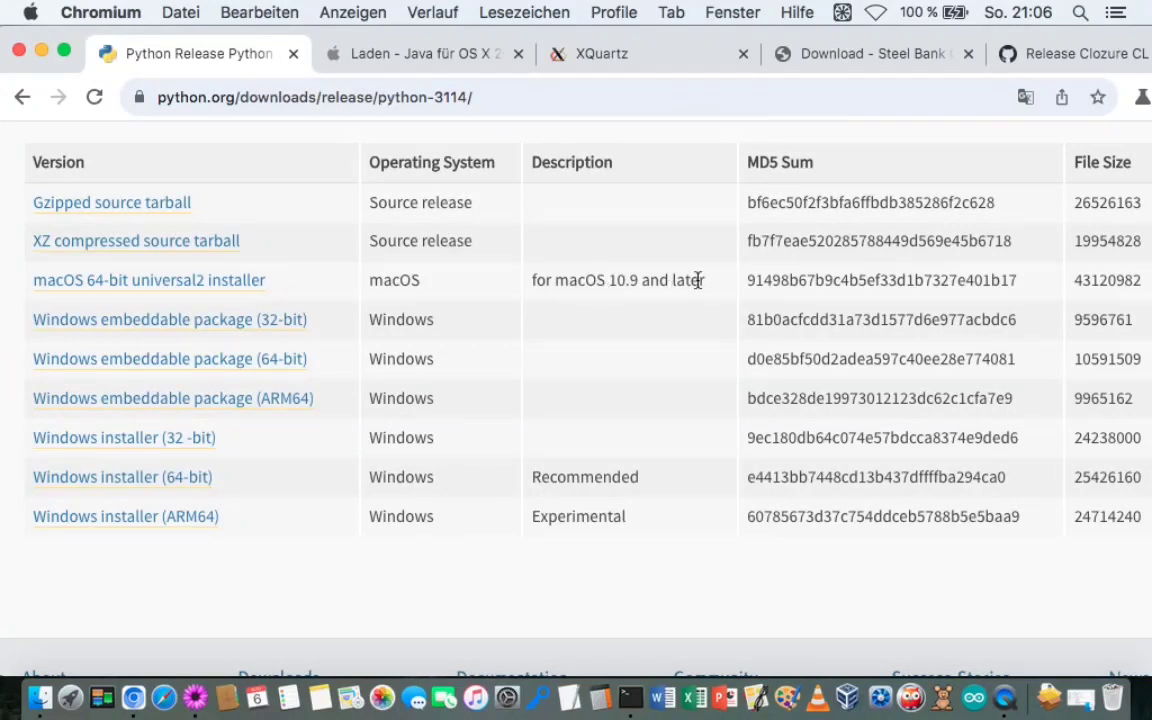
Close the Python release tab and start the Java for OS X 2017-001 download.
click(294, 55)
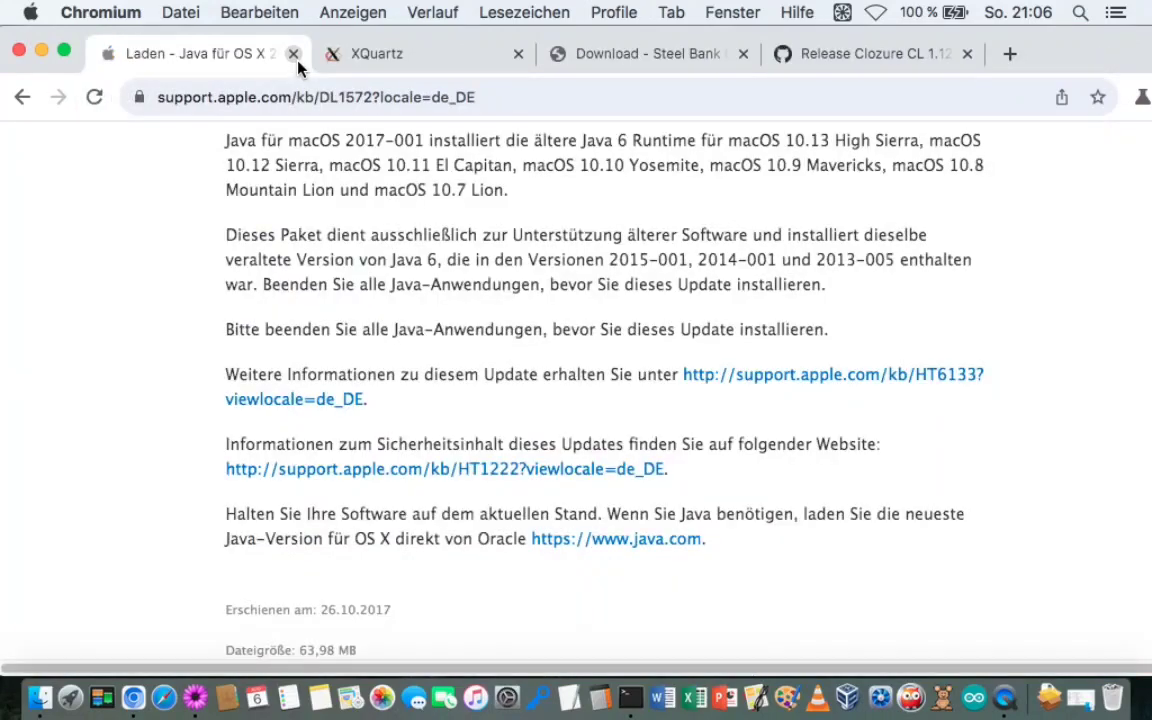
scroll(506, 366, up, 1)
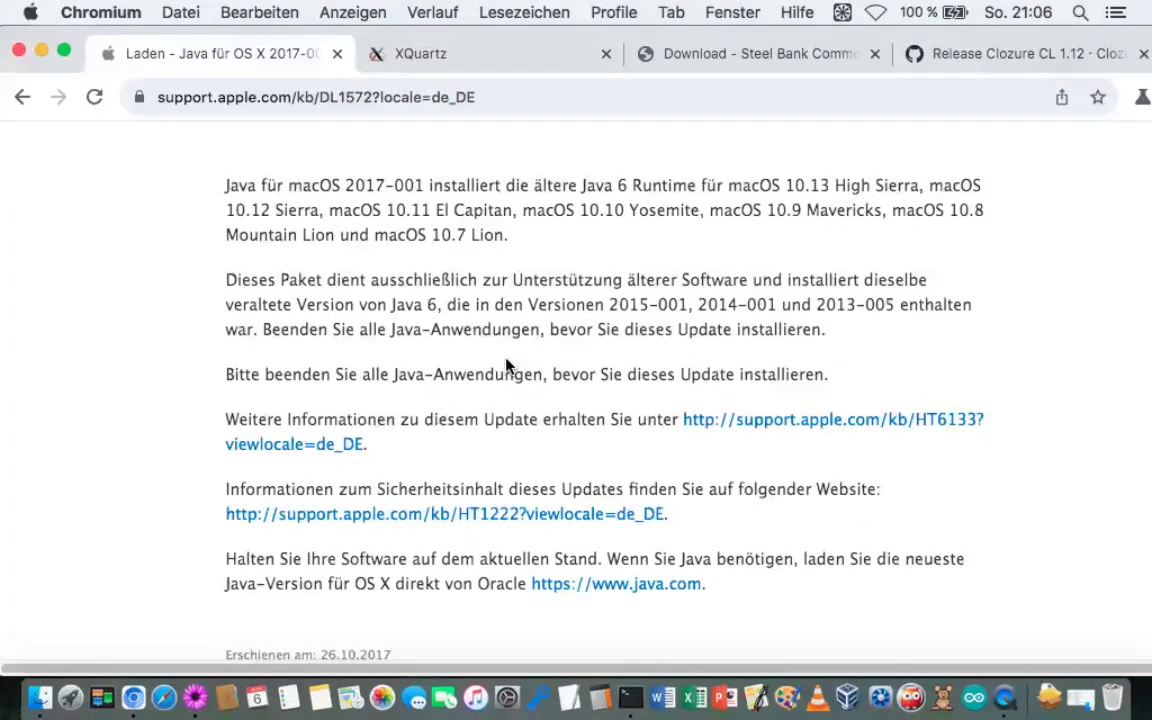
scroll(506, 366, up, 2)
scroll(506, 366, up, 1)
scroll(506, 366, up, 1)
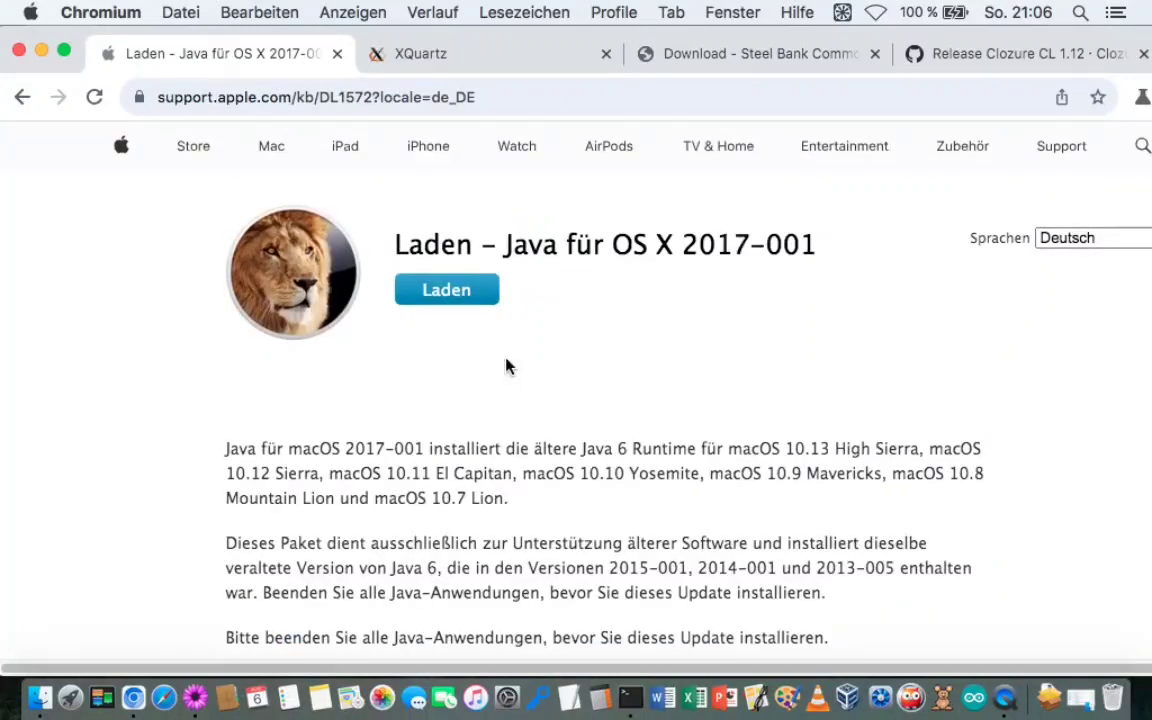
click(450, 302)
Change the page URL's locale from de_DE to en_US and reload it.
click(257, 96)
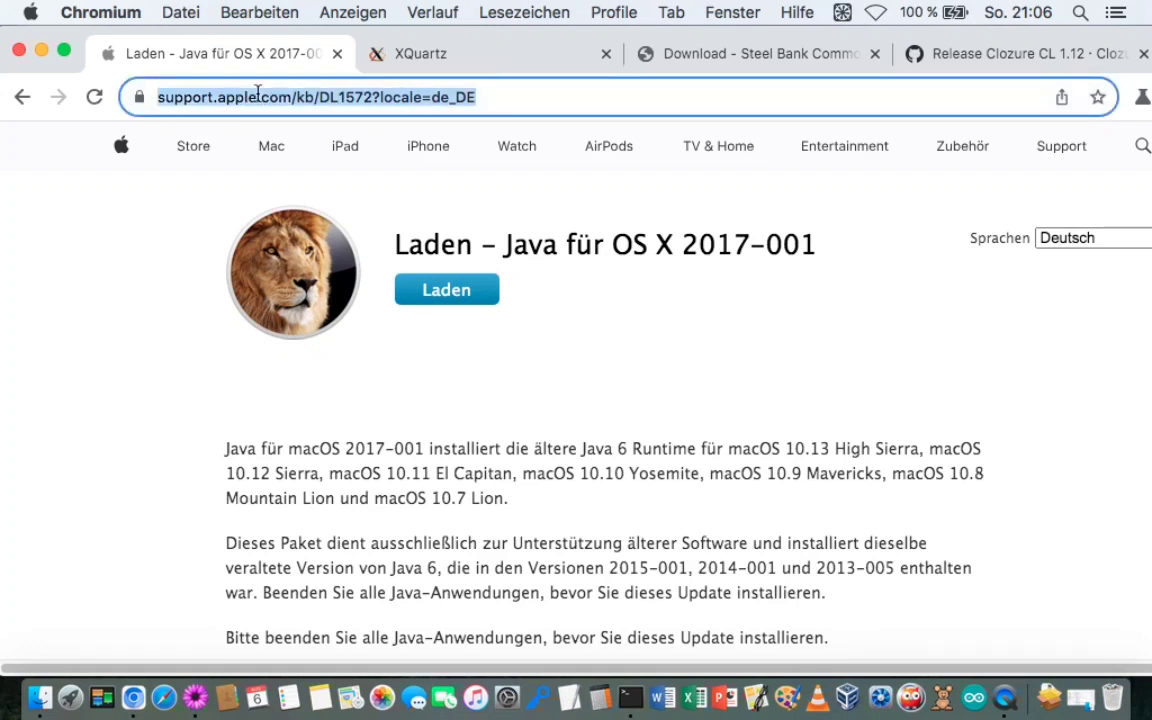
click(335, 96)
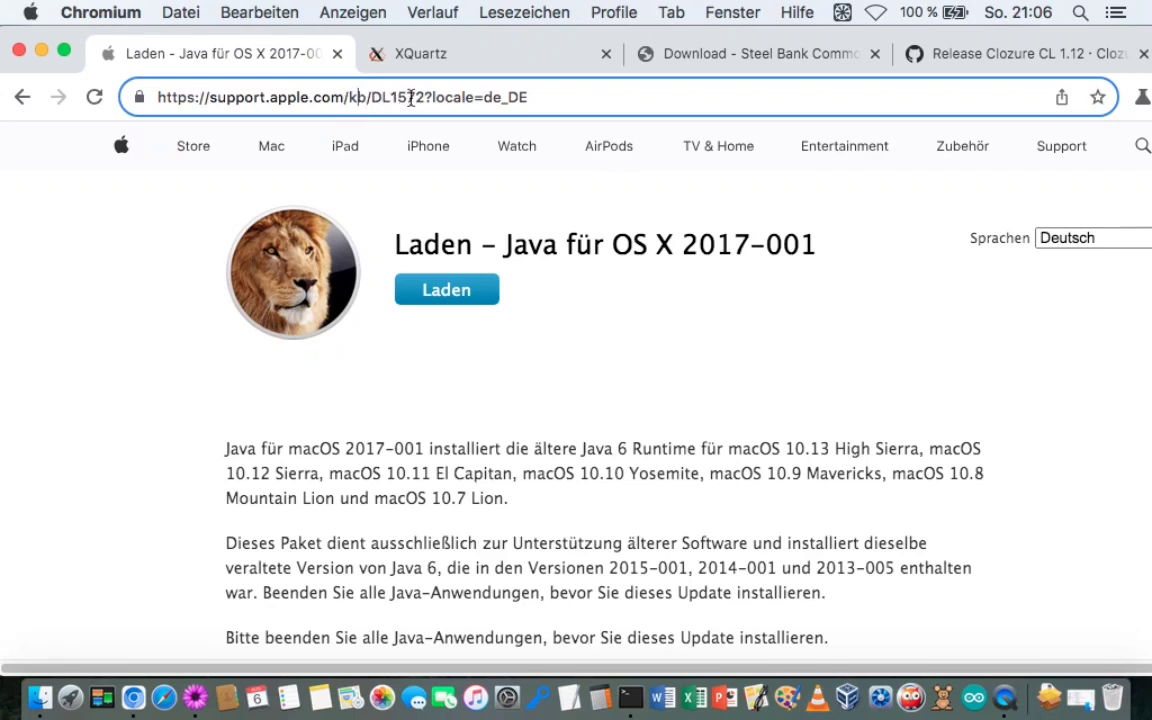
drag(424, 97, 370, 100)
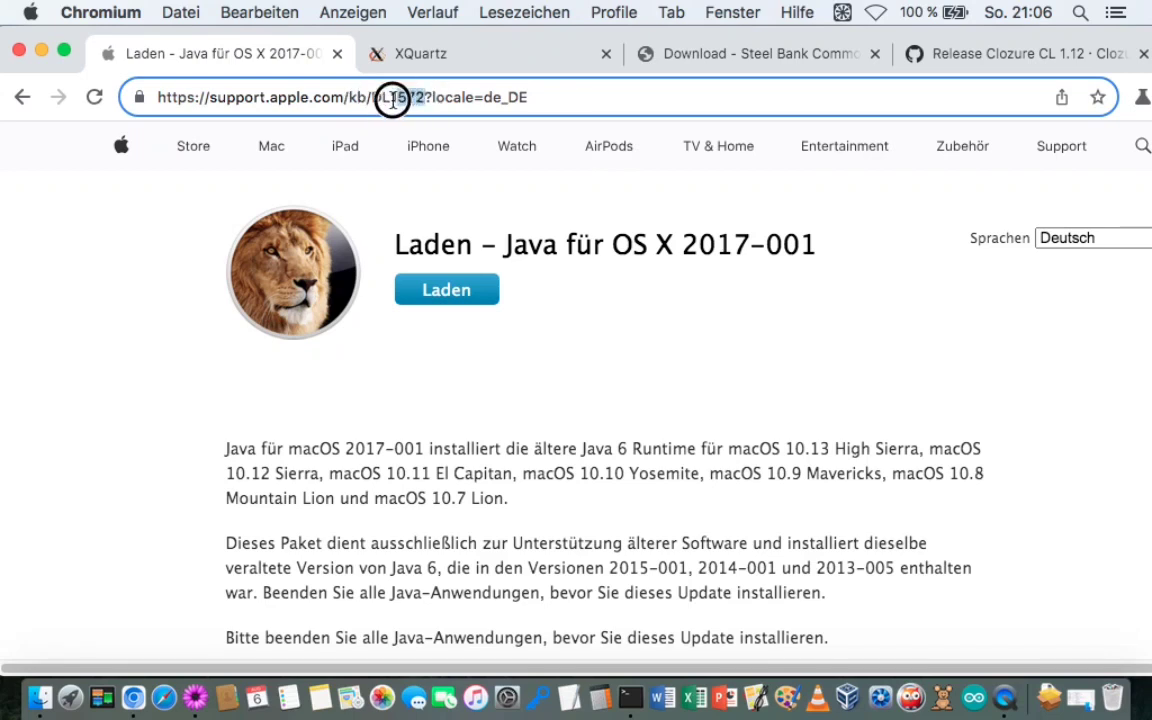
click(558, 93)
key(BackSpace)
key(BackSpace)
key(BackSpace)
key(BackSpace)
key(BackSpace)
text(e)
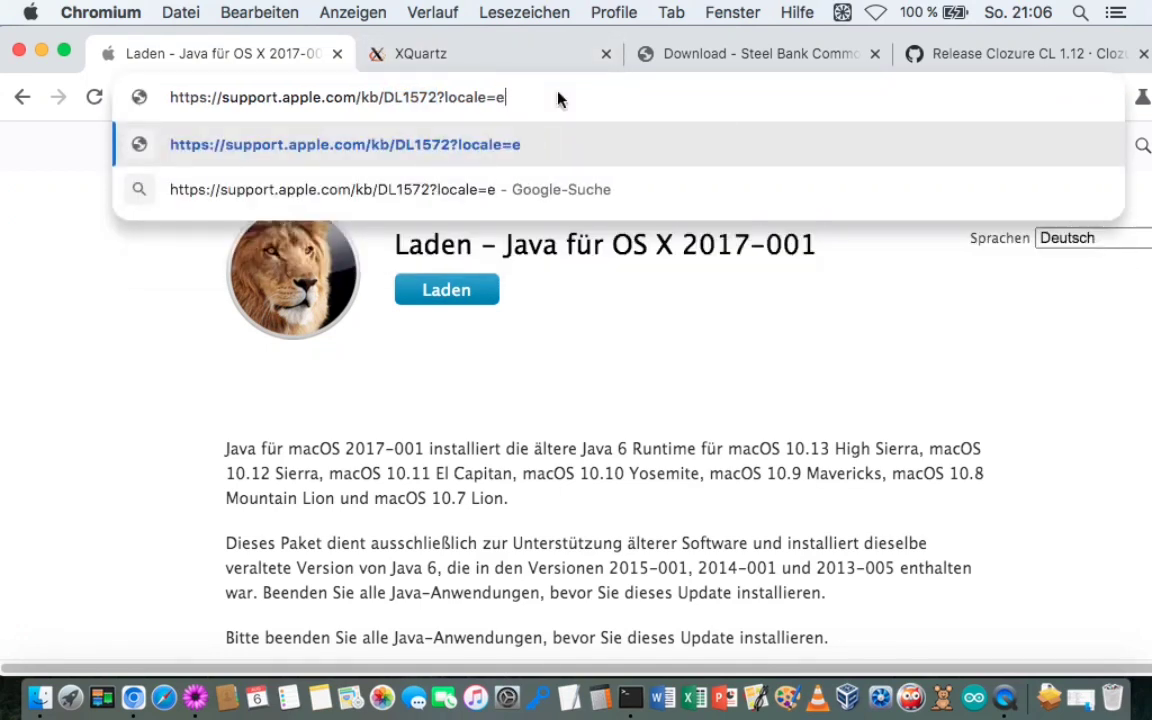
text(n_)
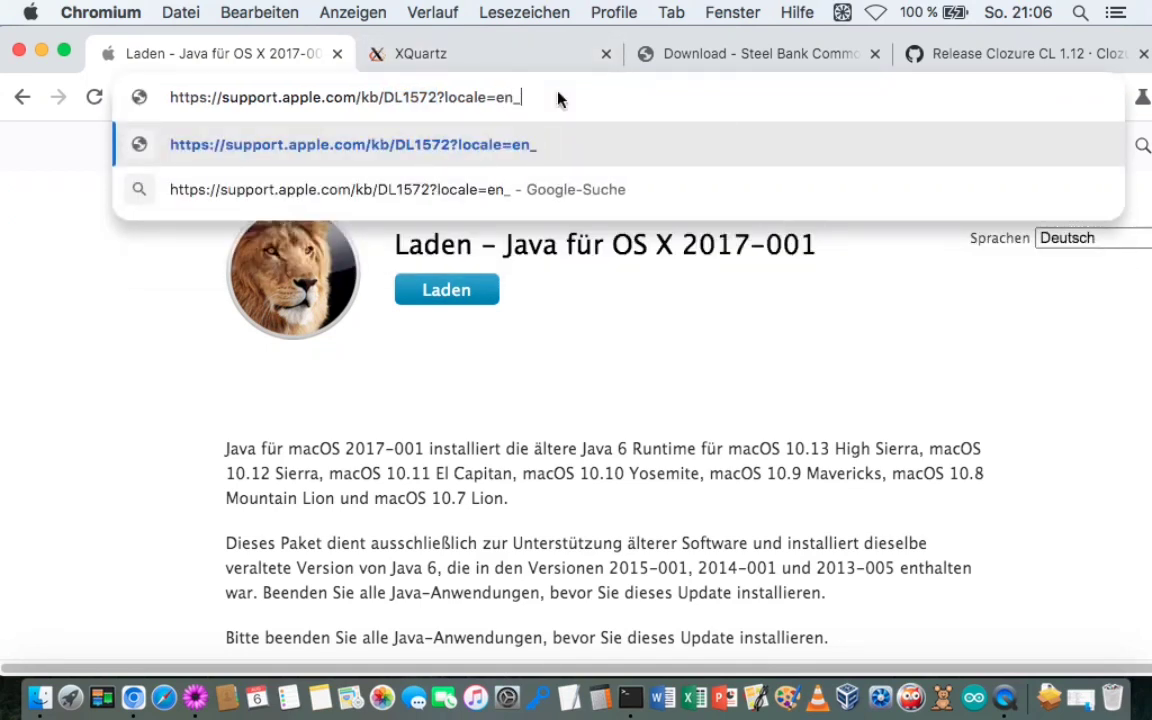
text(US)
key(Return)
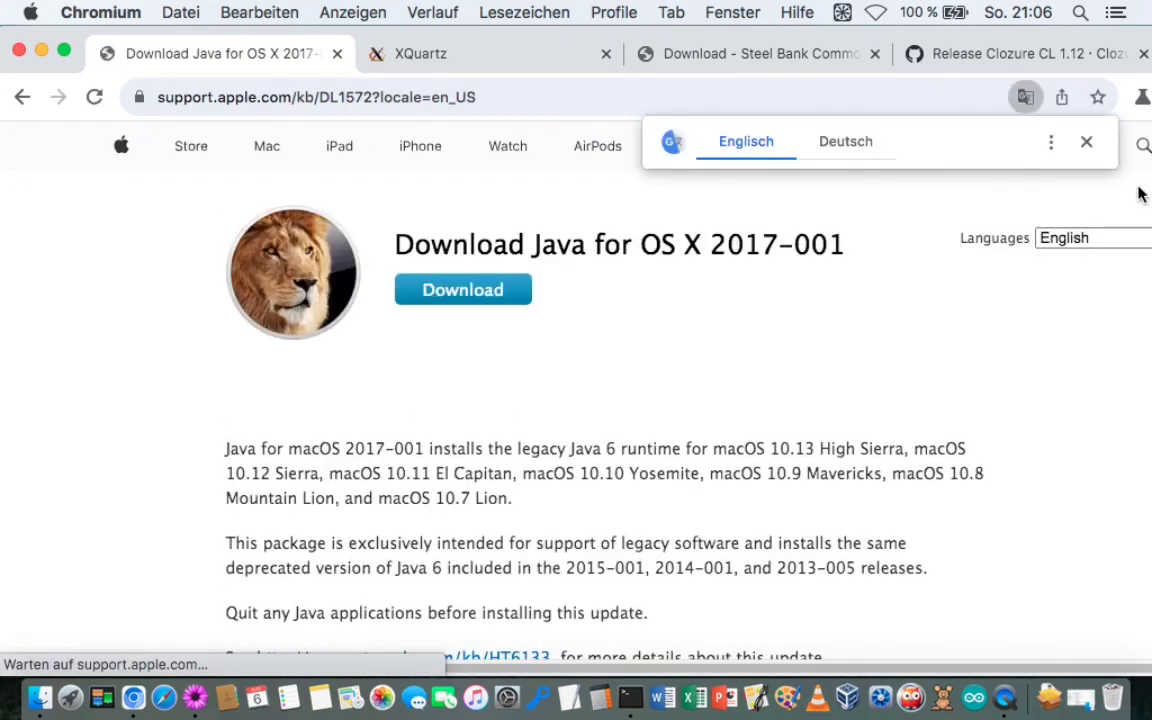
Dismiss the translation offer and scroll to the 63.98 MB file size and post date.
click(1086, 142)
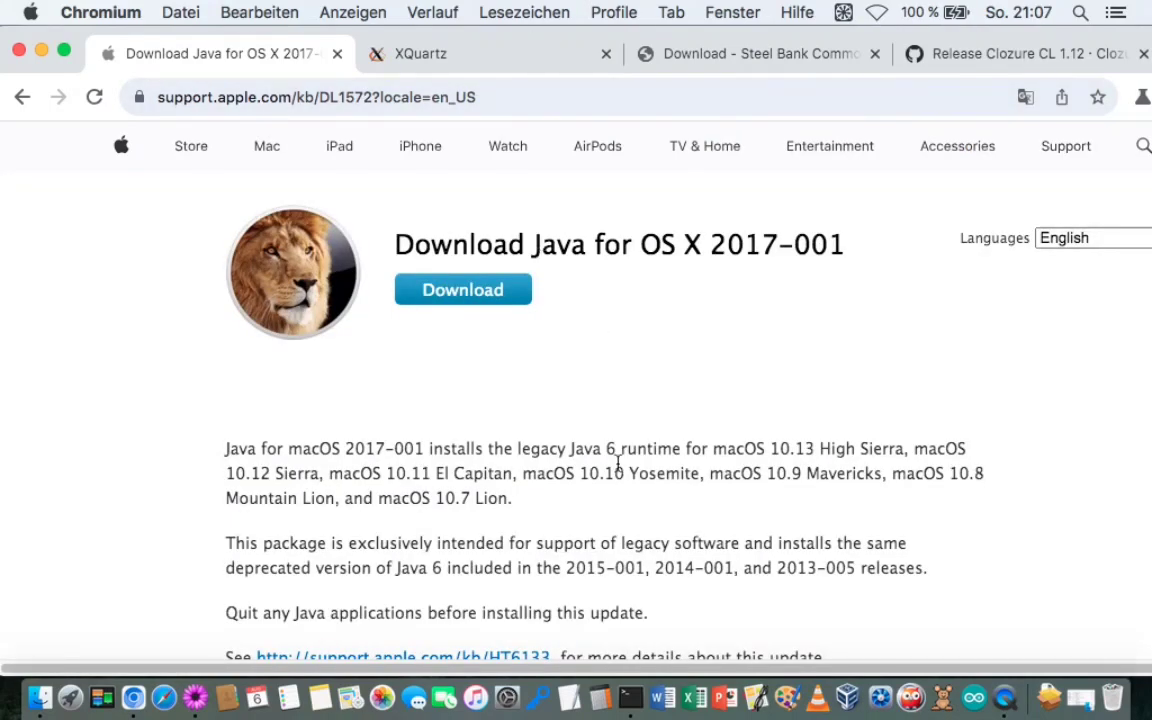
click(617, 463)
scroll(617, 468, down, 3)
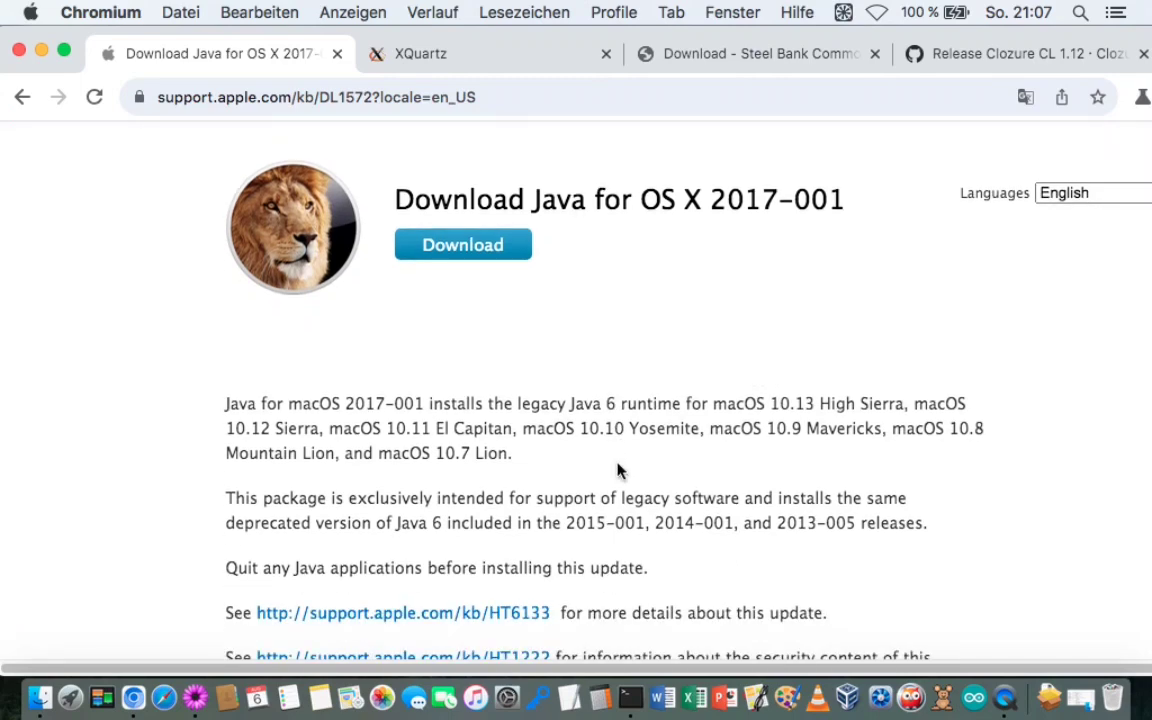
scroll(617, 470, down, 1)
scroll(617, 470, down, 5)
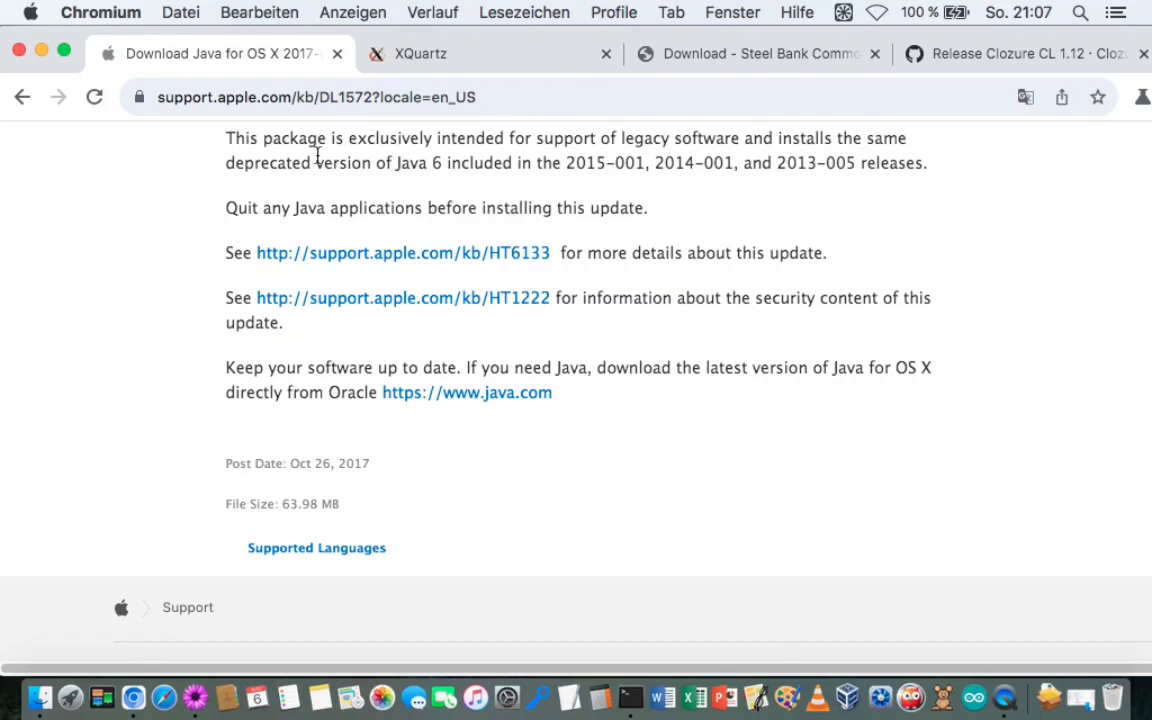
Close the Java download tab to reveal the XQuartz 2.8.5 home page.
click(337, 54)
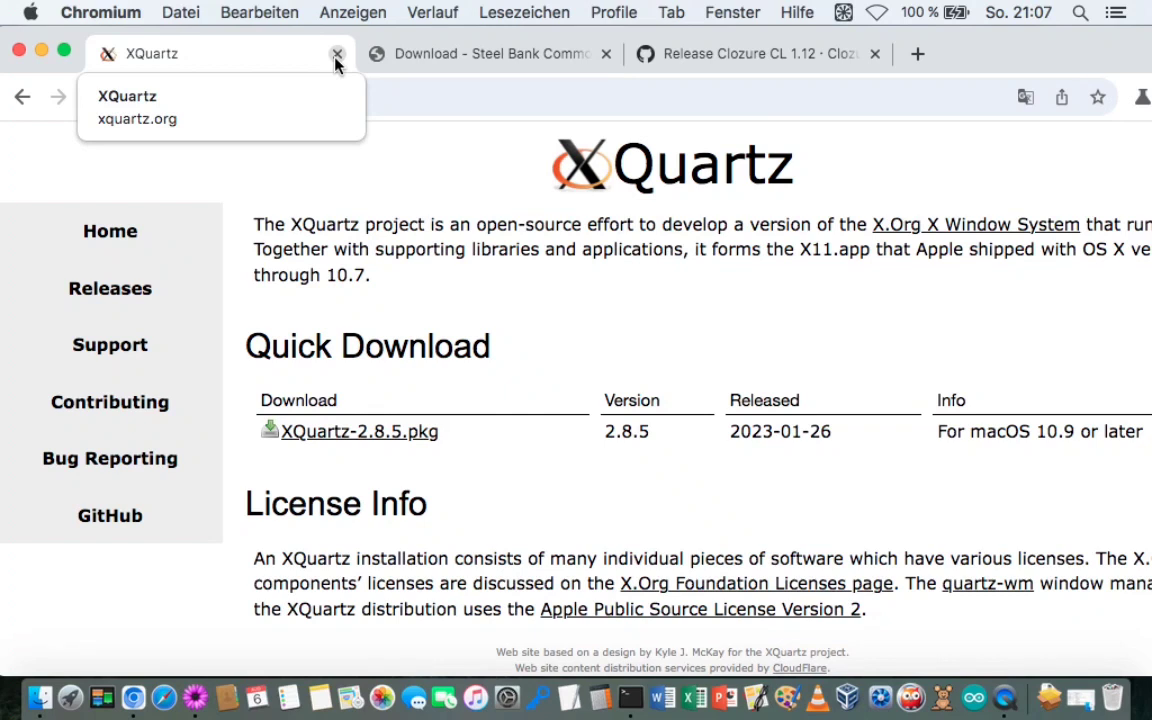
Close the XQuartz tab so the SBCL platform support table is showing.
click(337, 54)
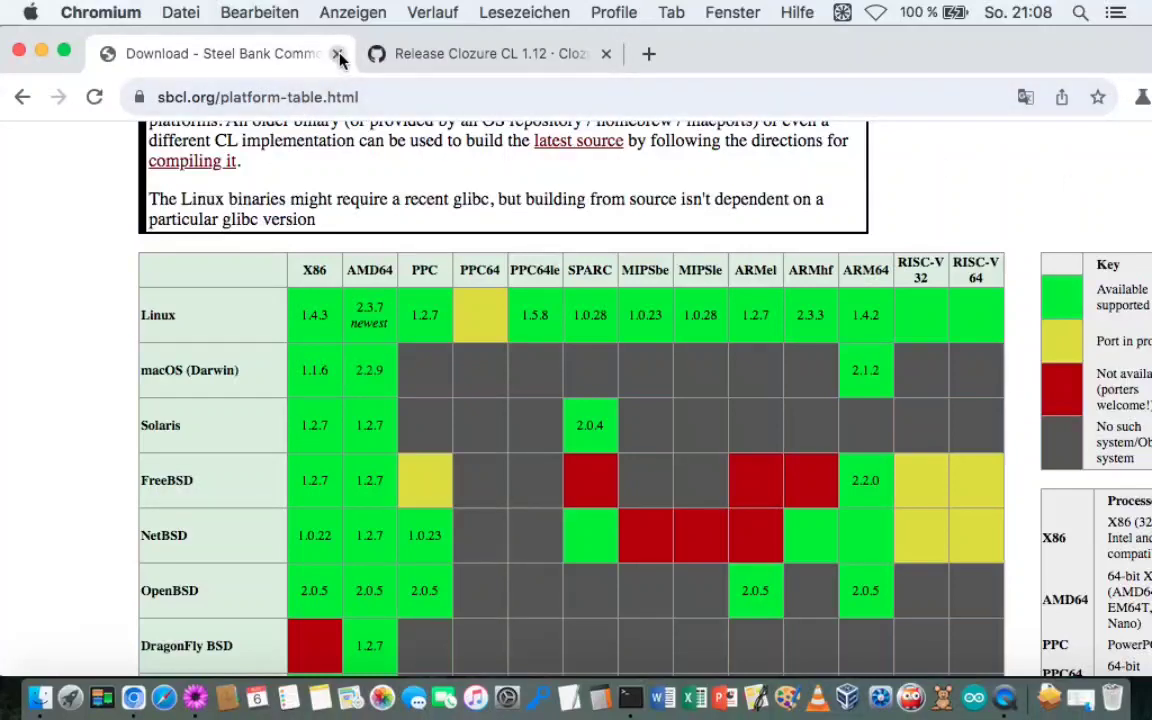
Close the SBCL tab, highlight the four Clozure CL 1.12 build commands, then return to Terminal's CCL session.
click(339, 55)
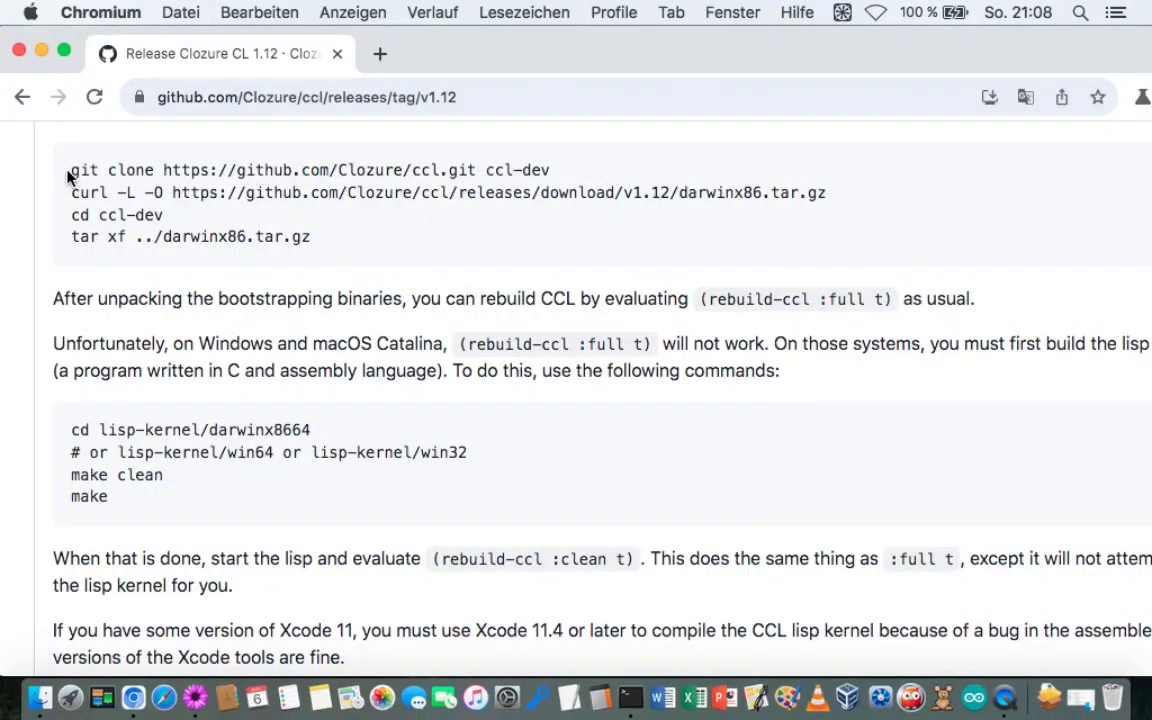
drag(73, 170, 346, 248)
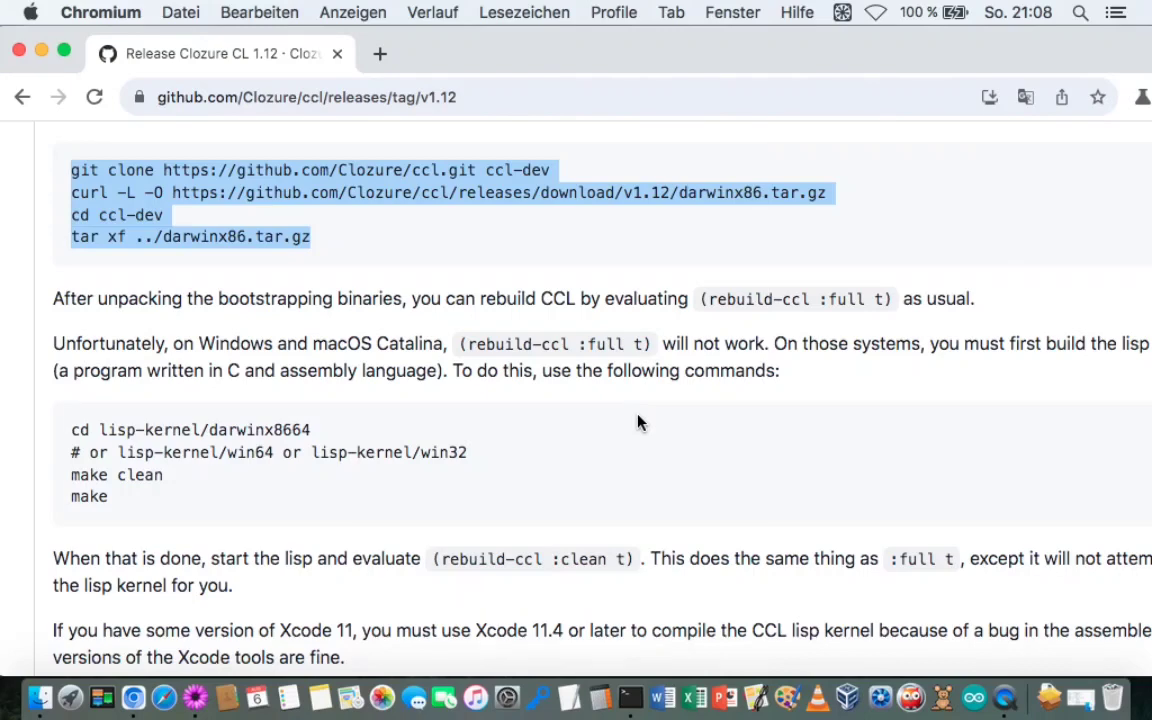
key(super+plus)
key(super+plus)
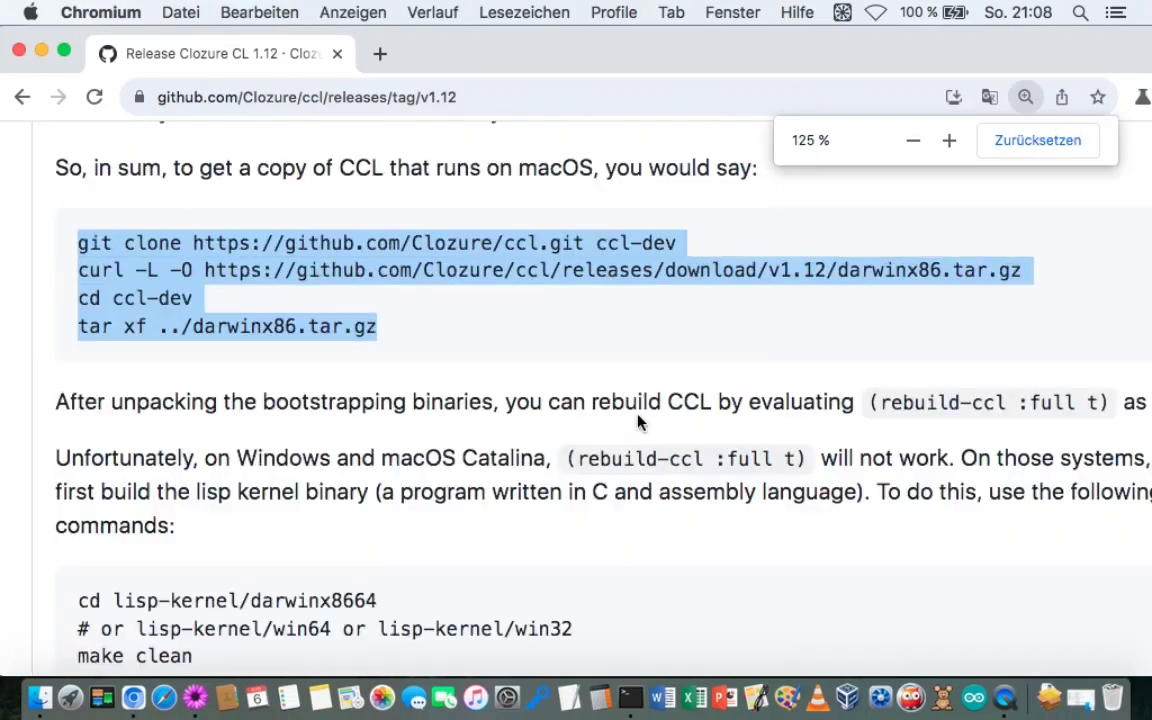
key(super+plus)
key(super+plus)
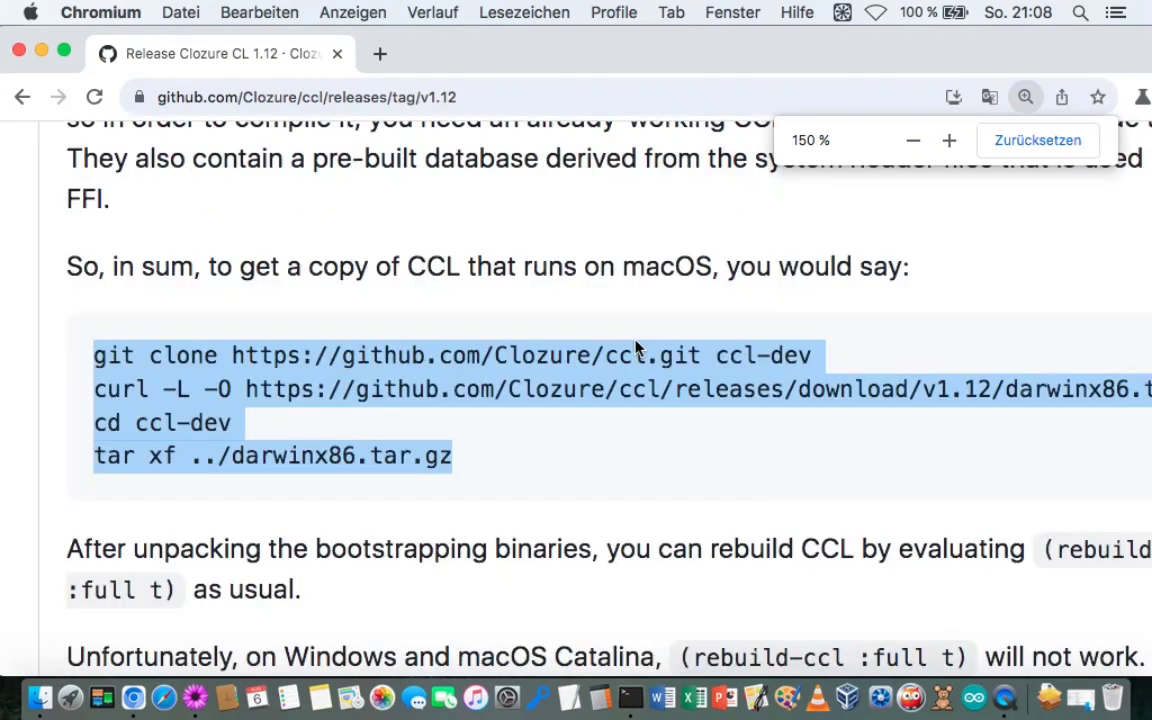
key(super+minus)
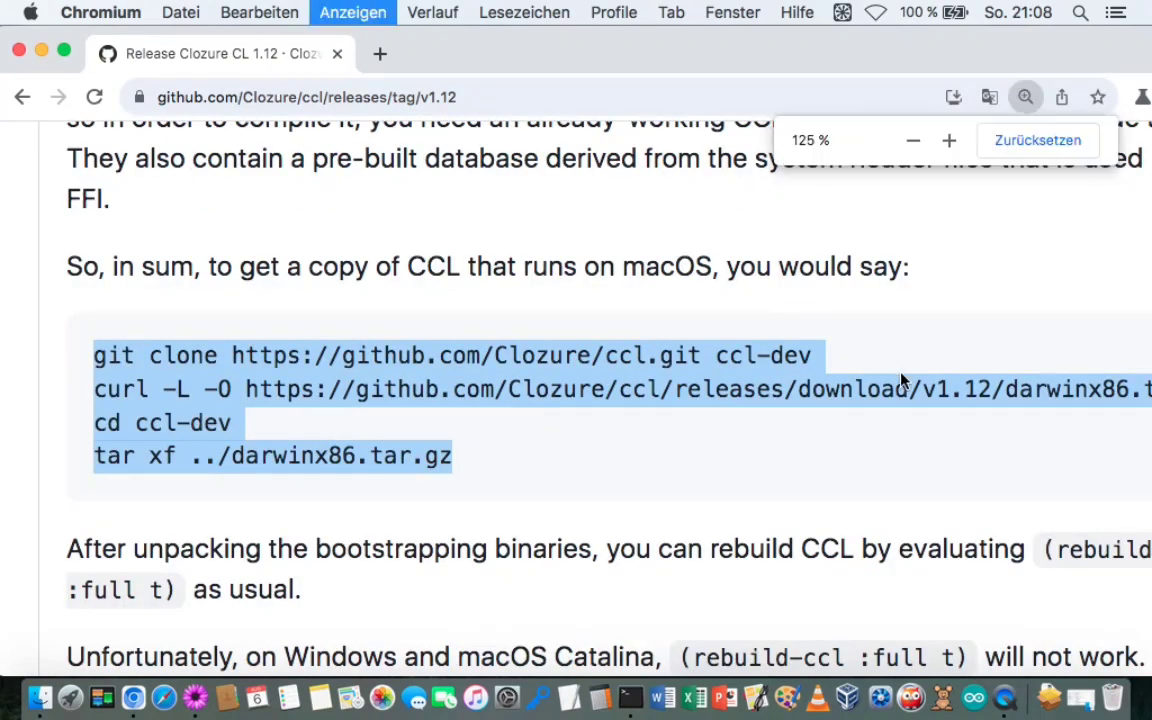
click(897, 330)
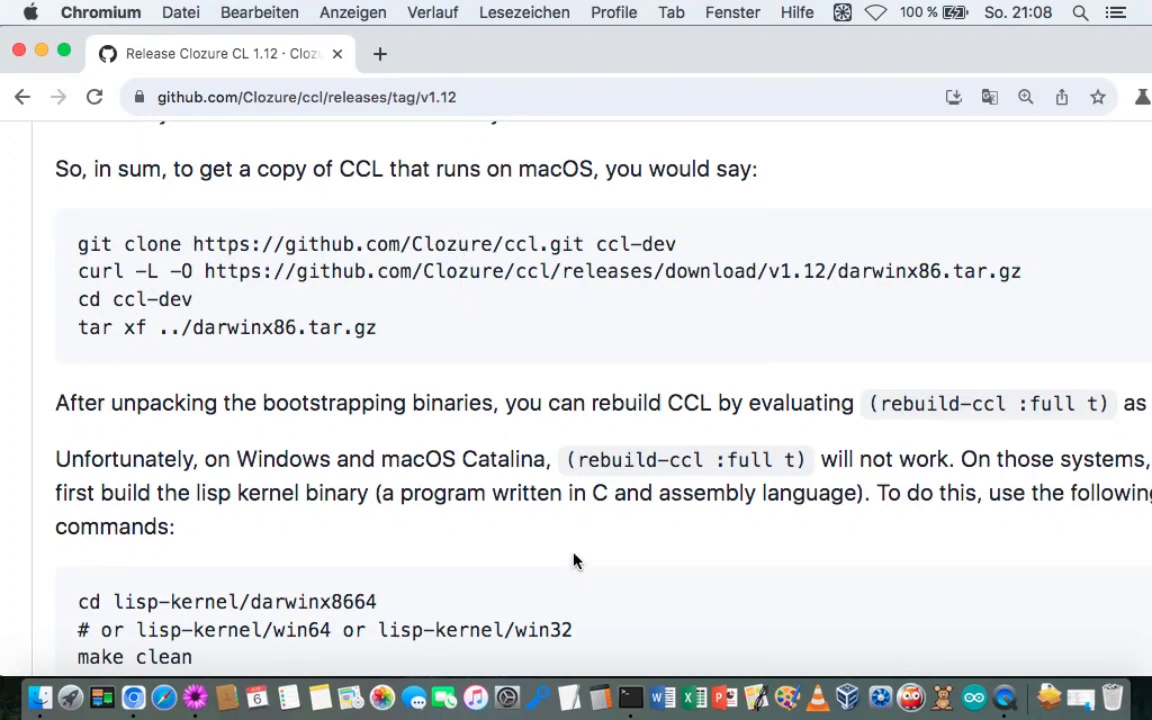
click(630, 697)
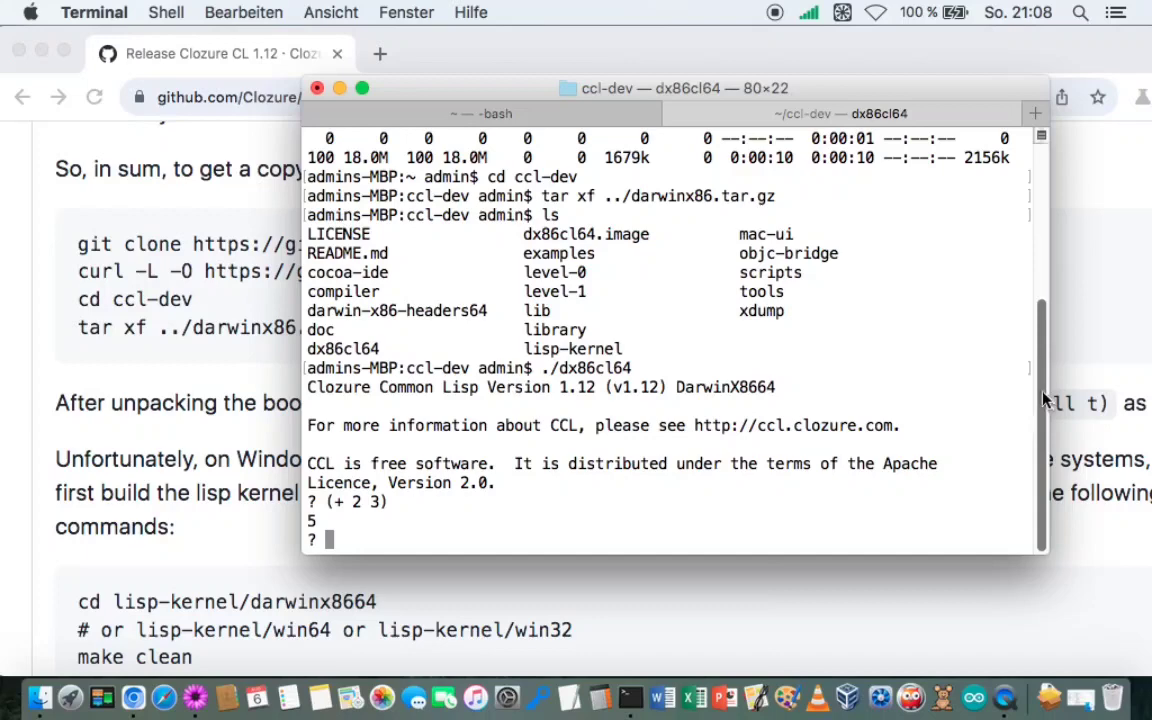
Scroll the Terminal's CCL output, glance at the GitHub release page, then return to Terminal.
drag(1043, 399, 1047, 195)
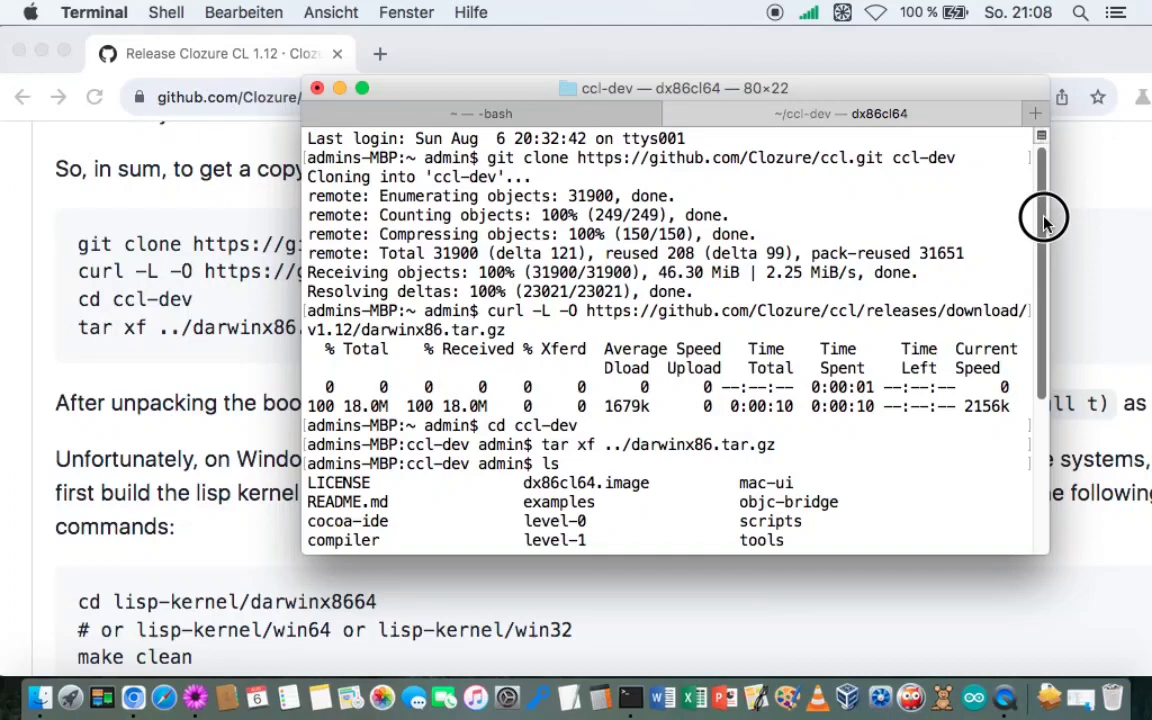
drag(1043, 220, 1038, 258)
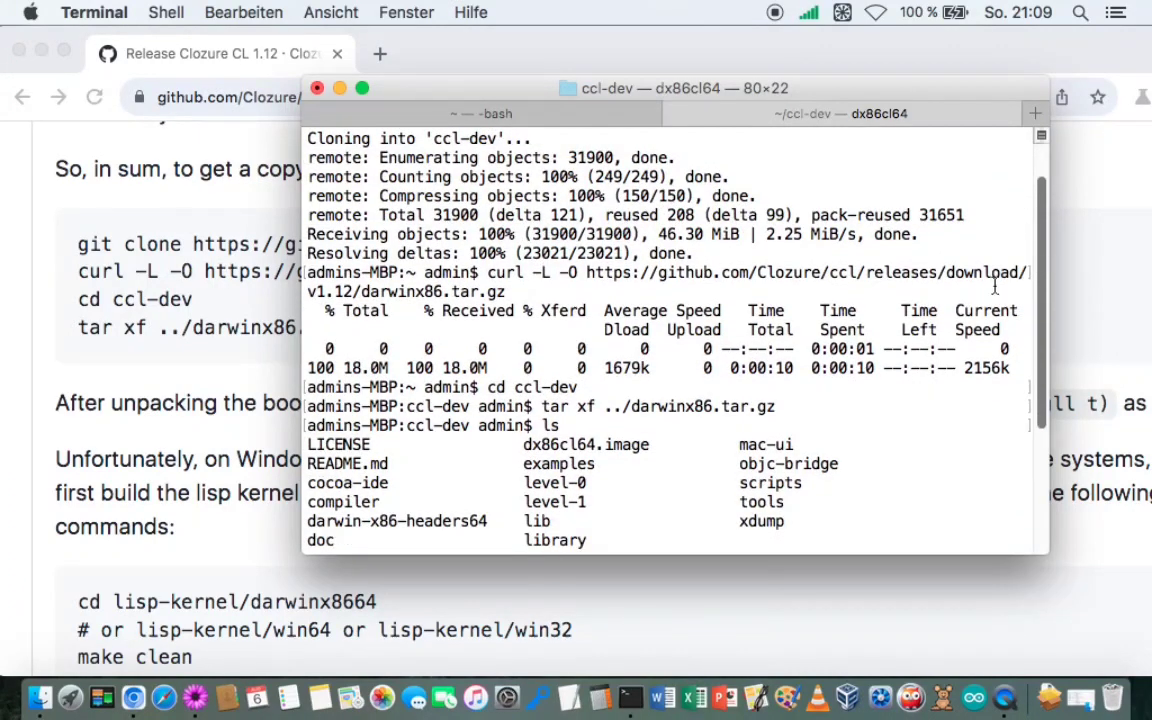
click(80, 297)
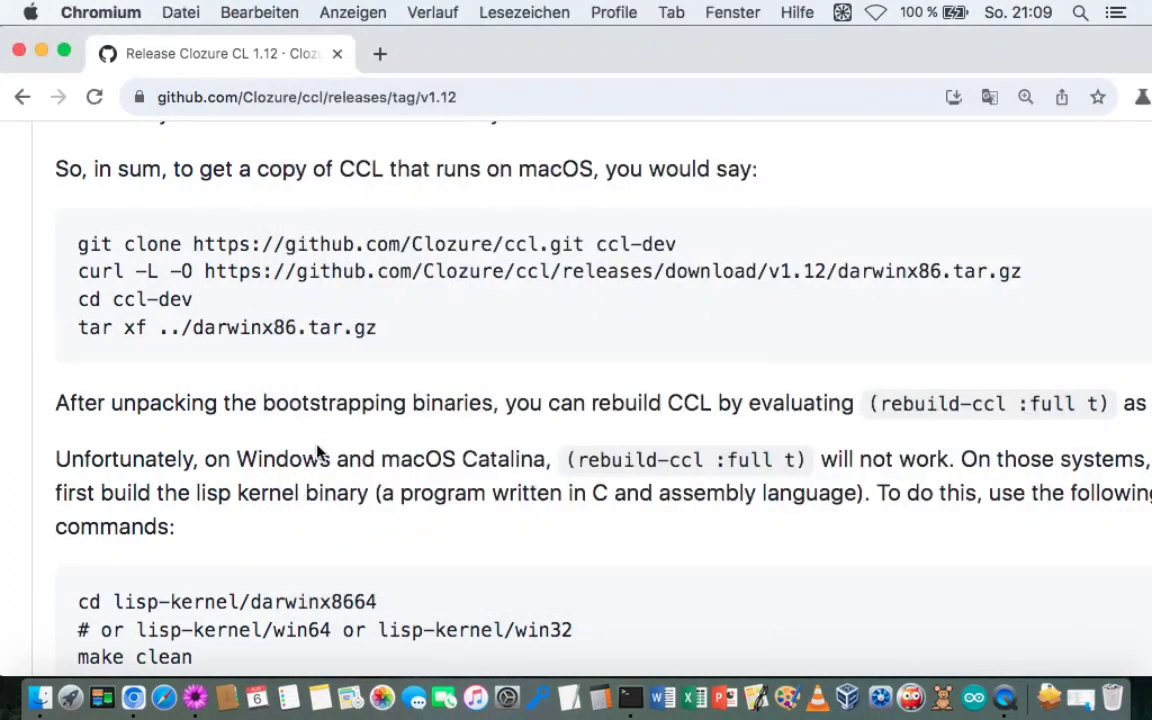
click(628, 697)
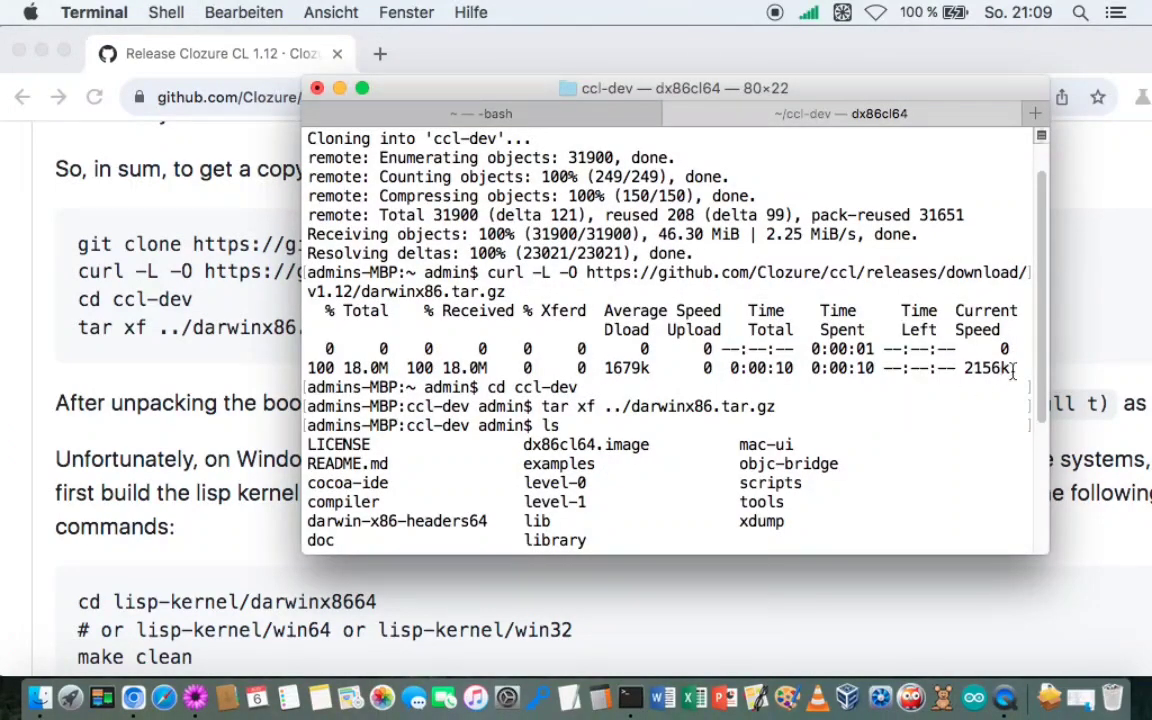
Point out the dx86cl64.image file and dx86cl64 program, then bring the Clozure release page forward.
drag(1041, 367, 1041, 464)
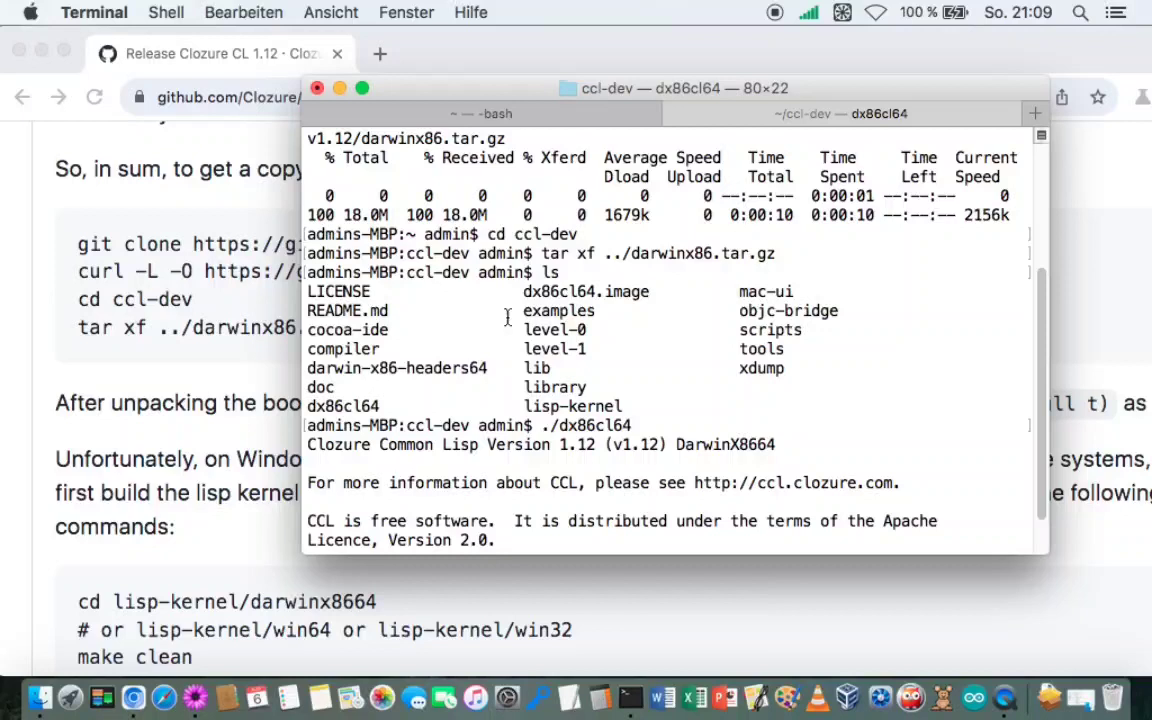
click(525, 289)
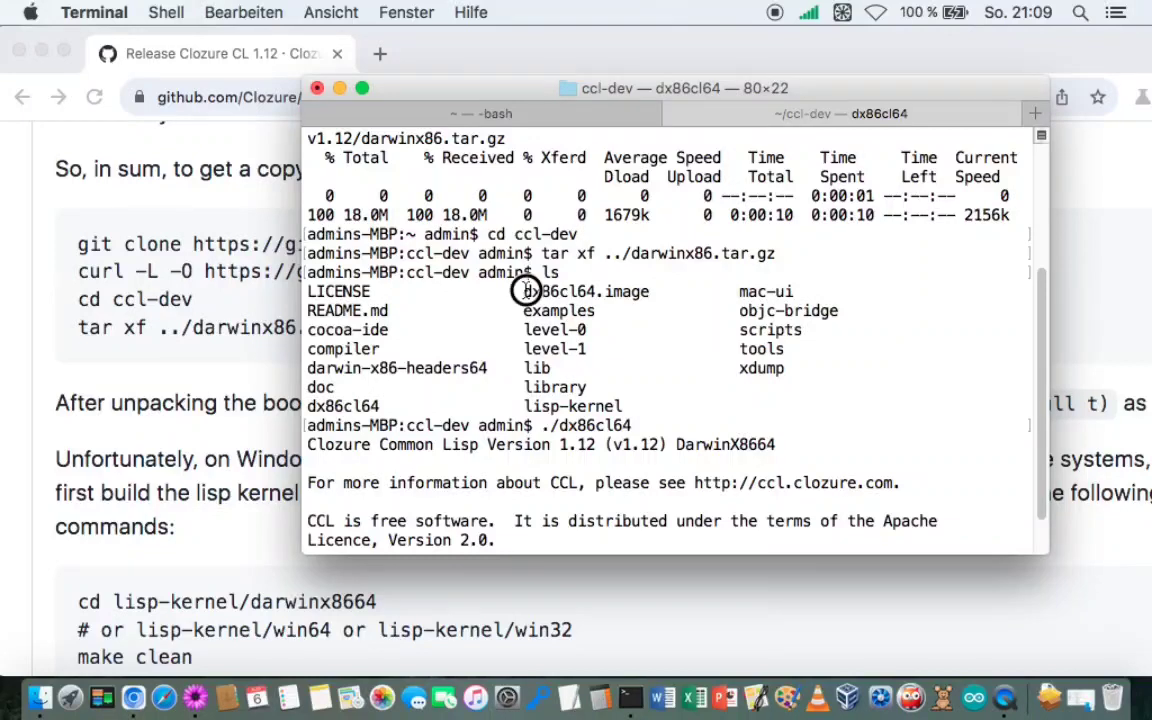
click(381, 405)
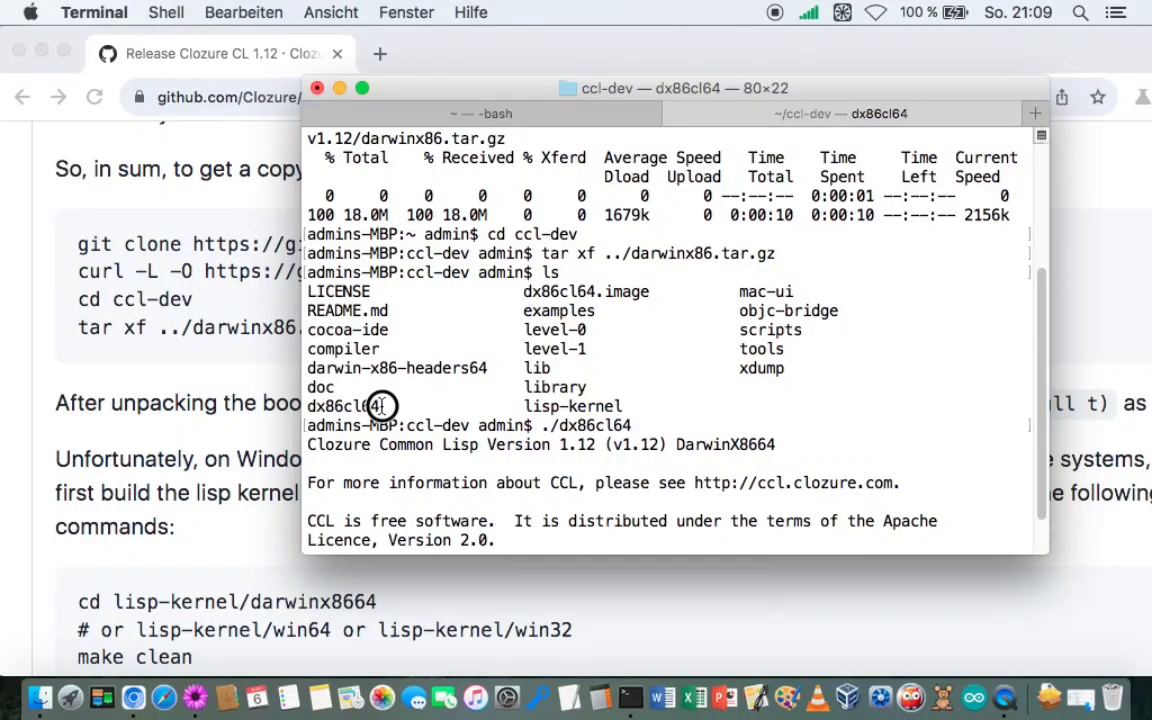
drag(381, 405, 308, 405)
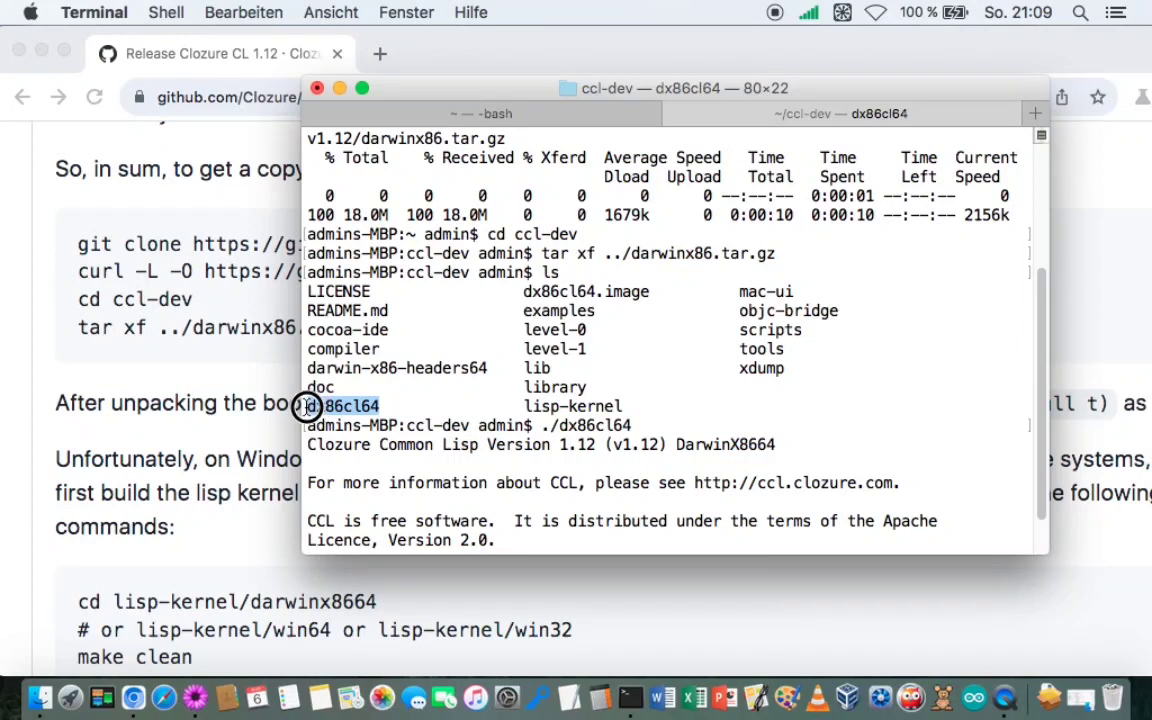
click(470, 432)
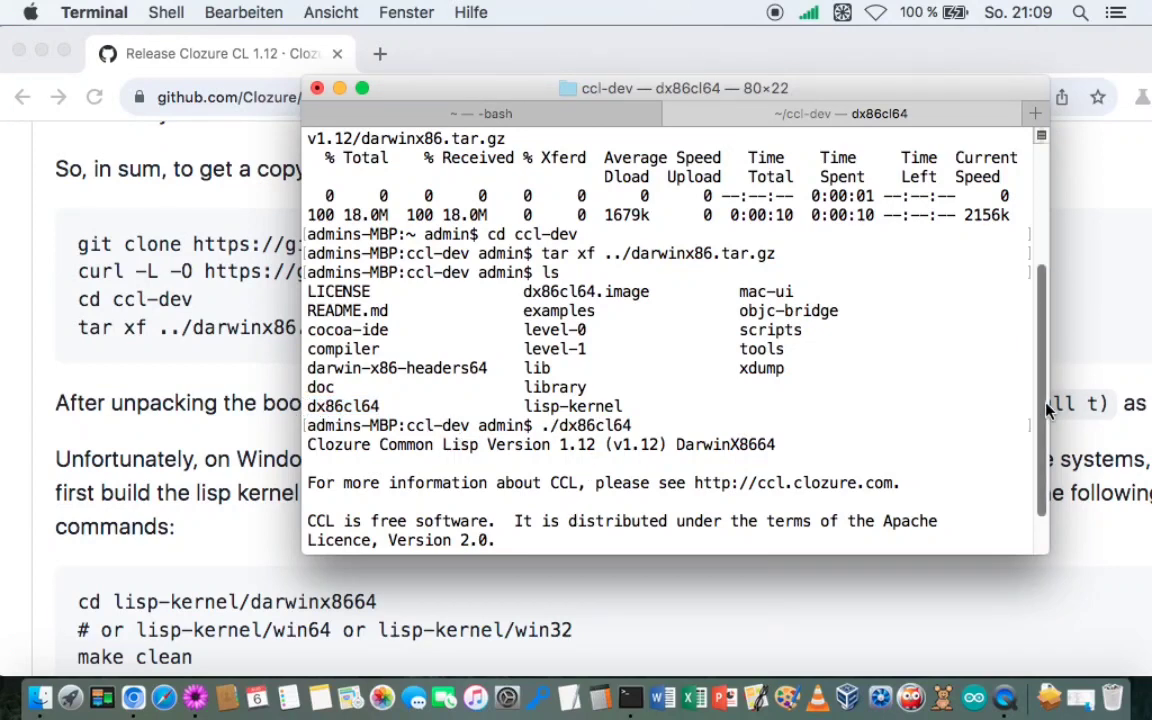
scroll(962, 440, down, 3)
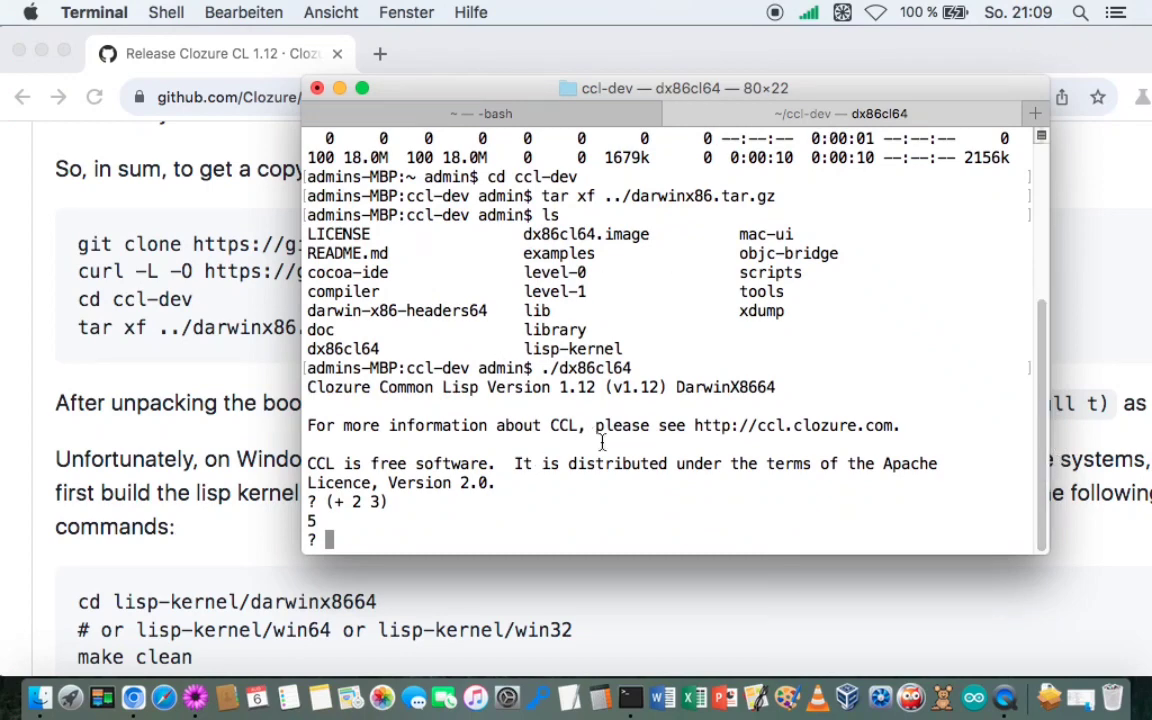
click(205, 307)
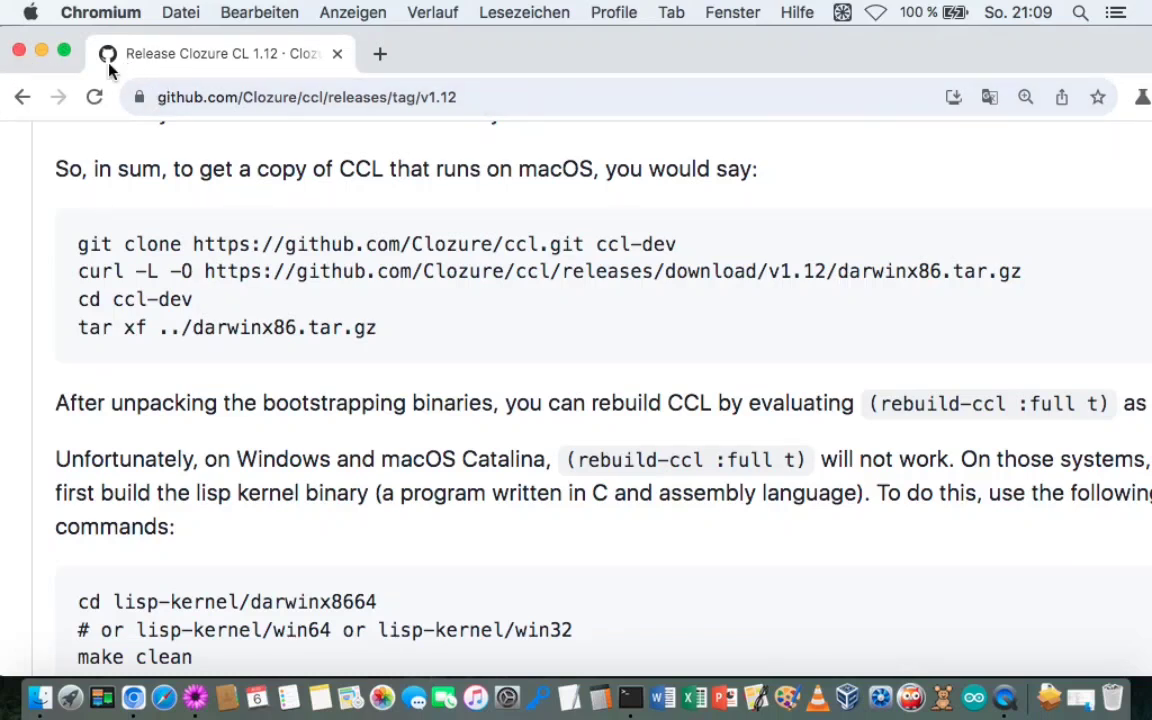
Close the Clozure release tab and Chromium window, then switch to Terminal's plain bash tab.
click(380, 58)
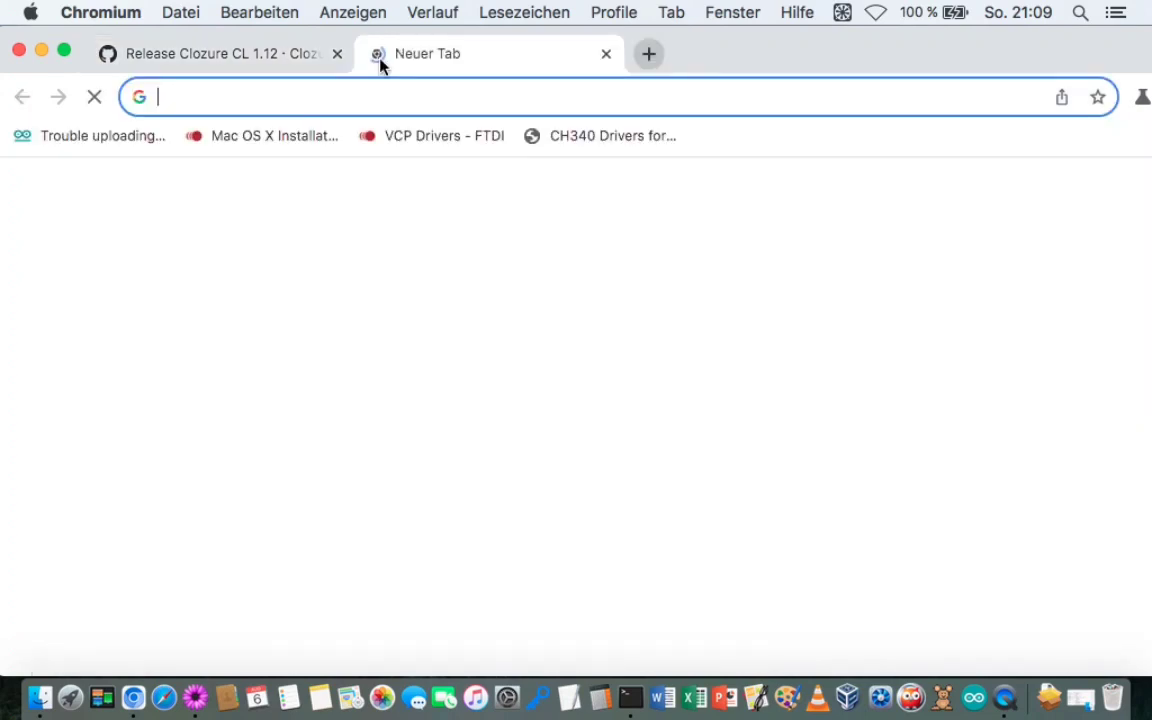
click(175, 55)
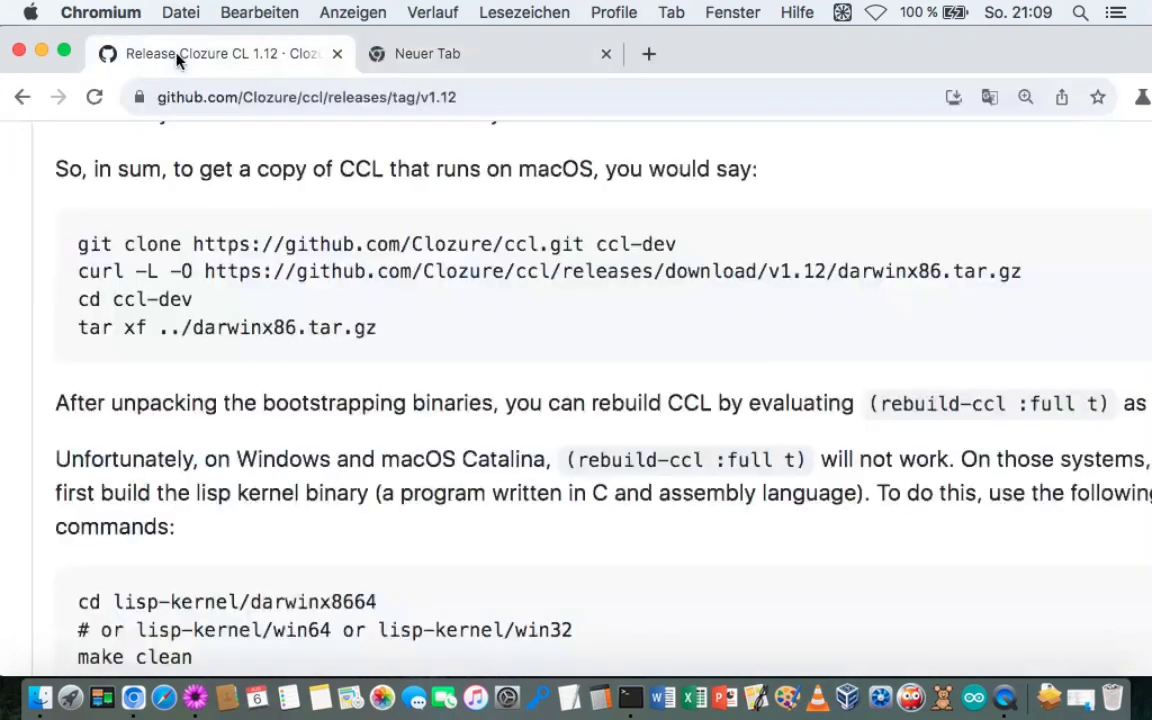
click(337, 53)
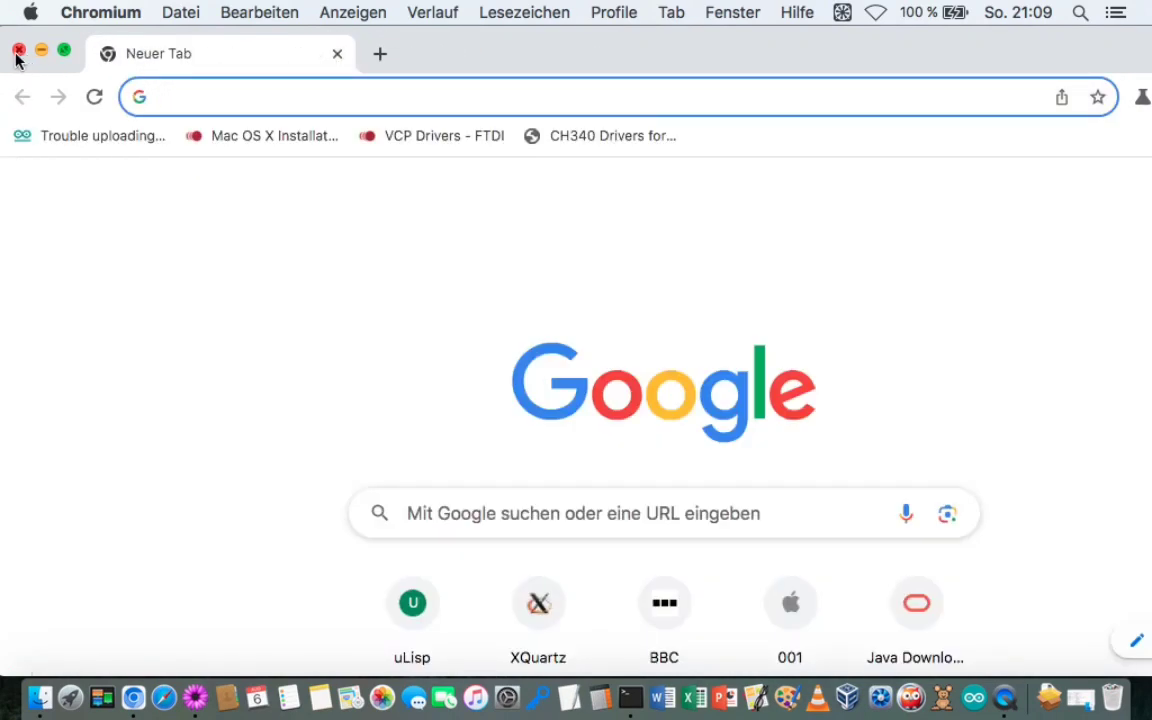
click(19, 50)
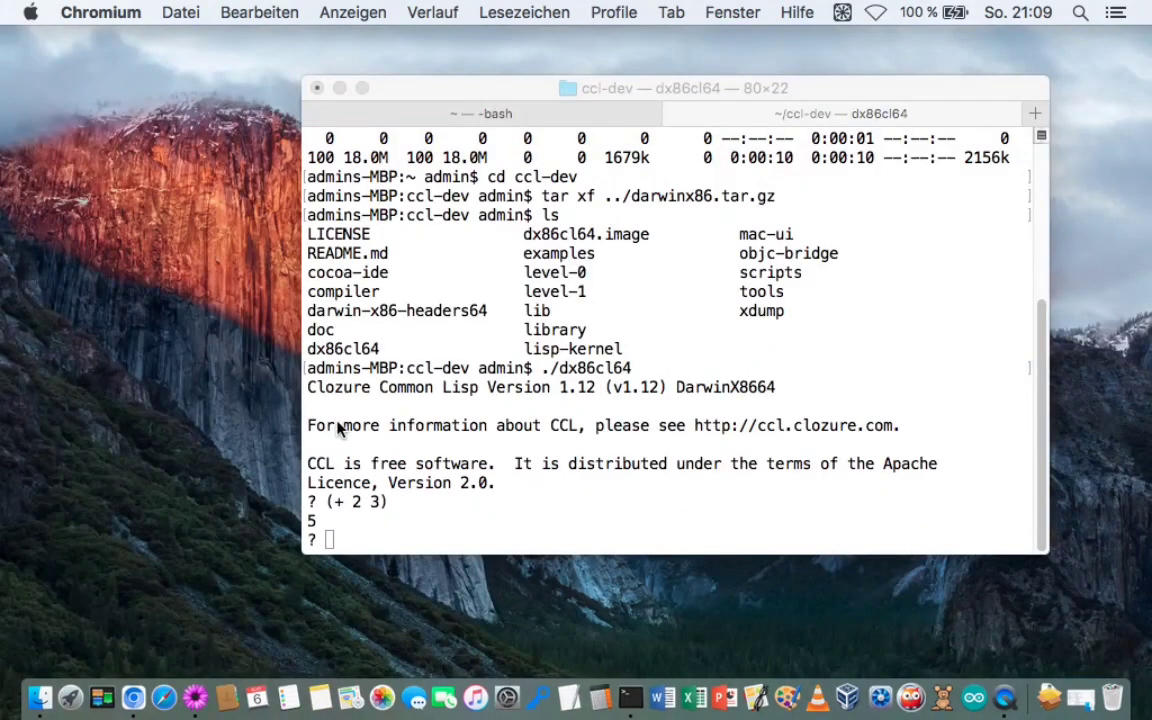
click(425, 424)
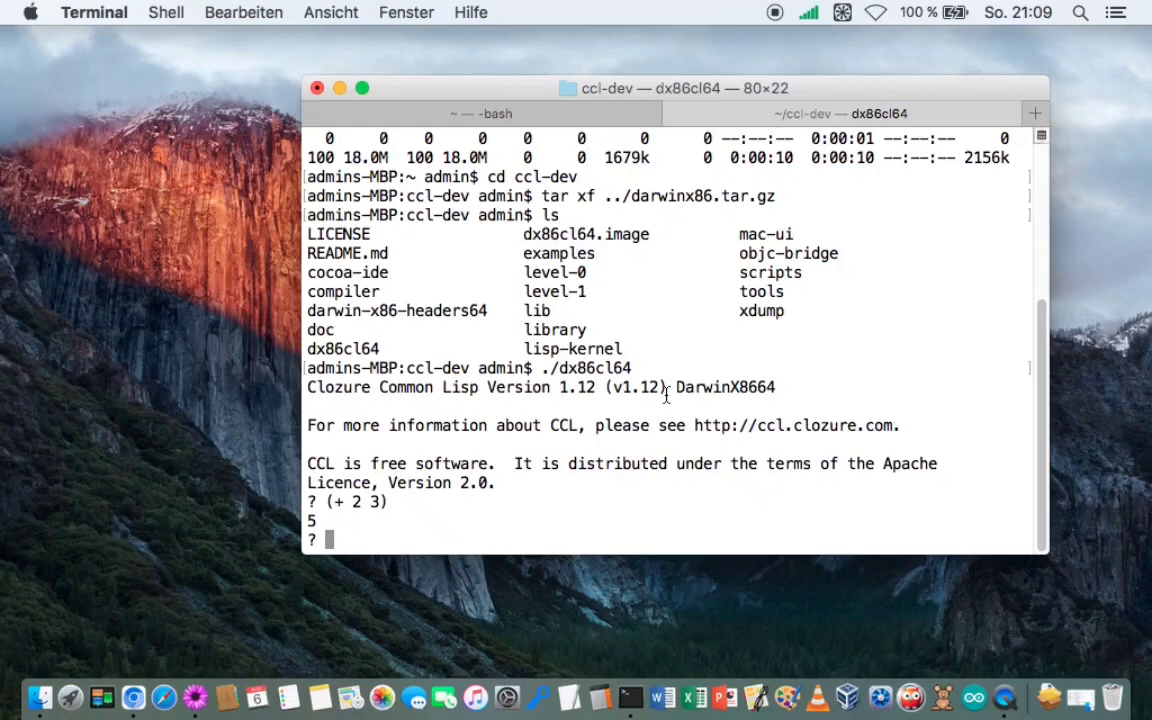
mouse_move(481, 114)
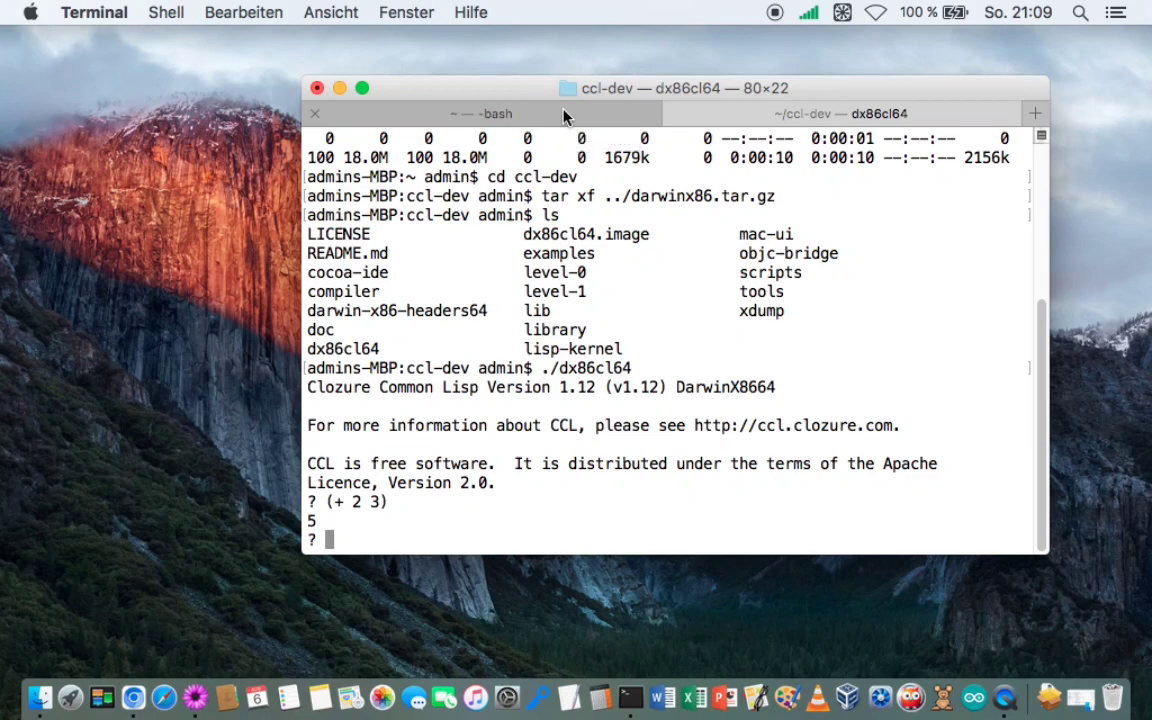
click(563, 117)
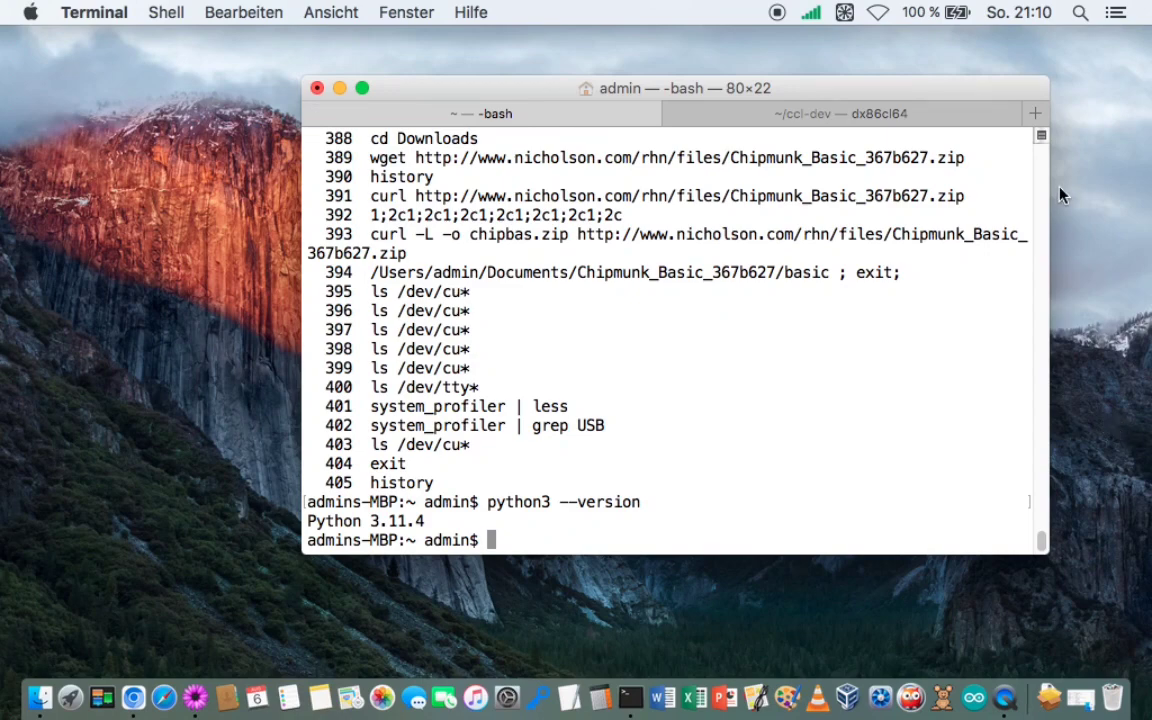
Make the bash Terminal window full screen with the green zoom button.
click(361, 93)
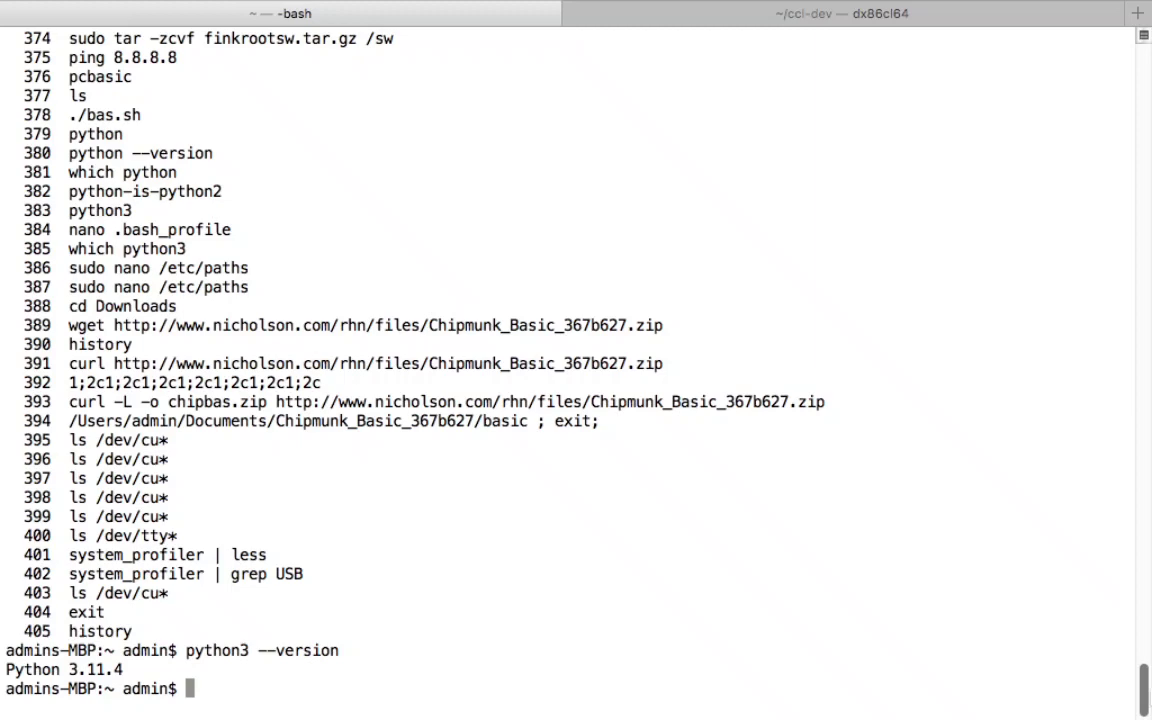
Scroll back through the Terminal history to find the earlier gnu-wget install.
scroll(1141, 650, up, 10)
scroll(1141, 602, up, 5)
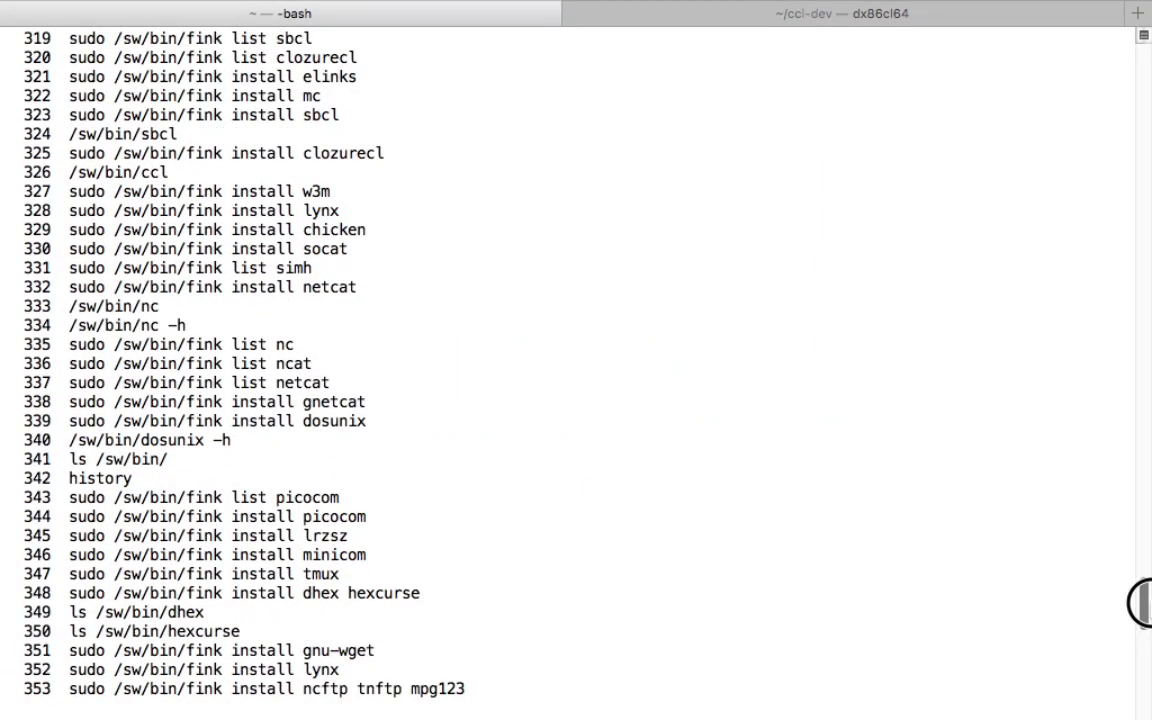
scroll(1141, 602, down, 2)
scroll(1139, 609, down, 3)
scroll(1139, 622, up, 8)
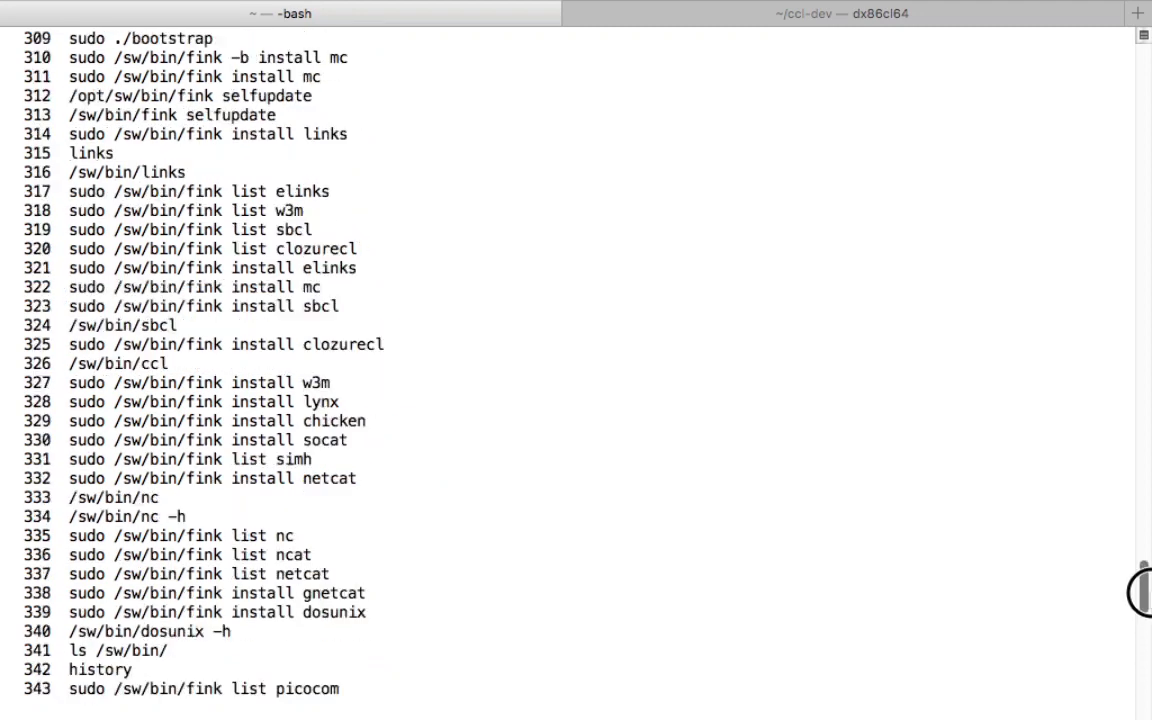
scroll(1139, 607, up, 10)
scroll(1141, 538, up, 5)
scroll(1143, 505, up, 3)
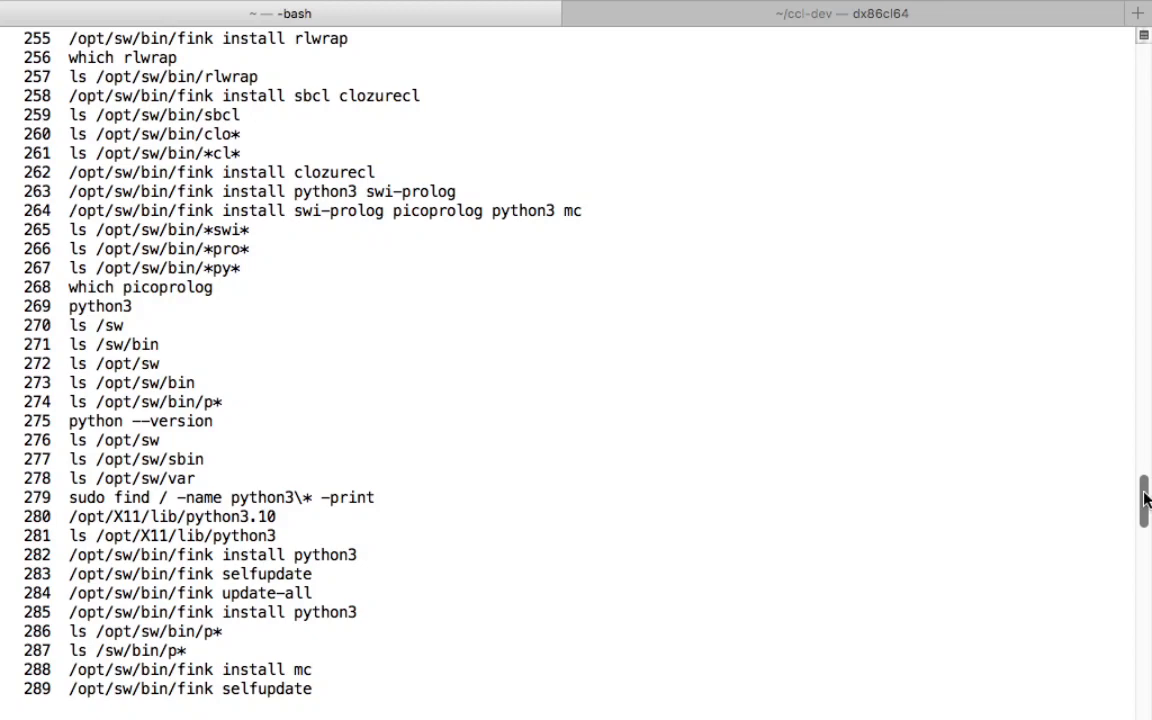
drag(1143, 497, 1140, 648)
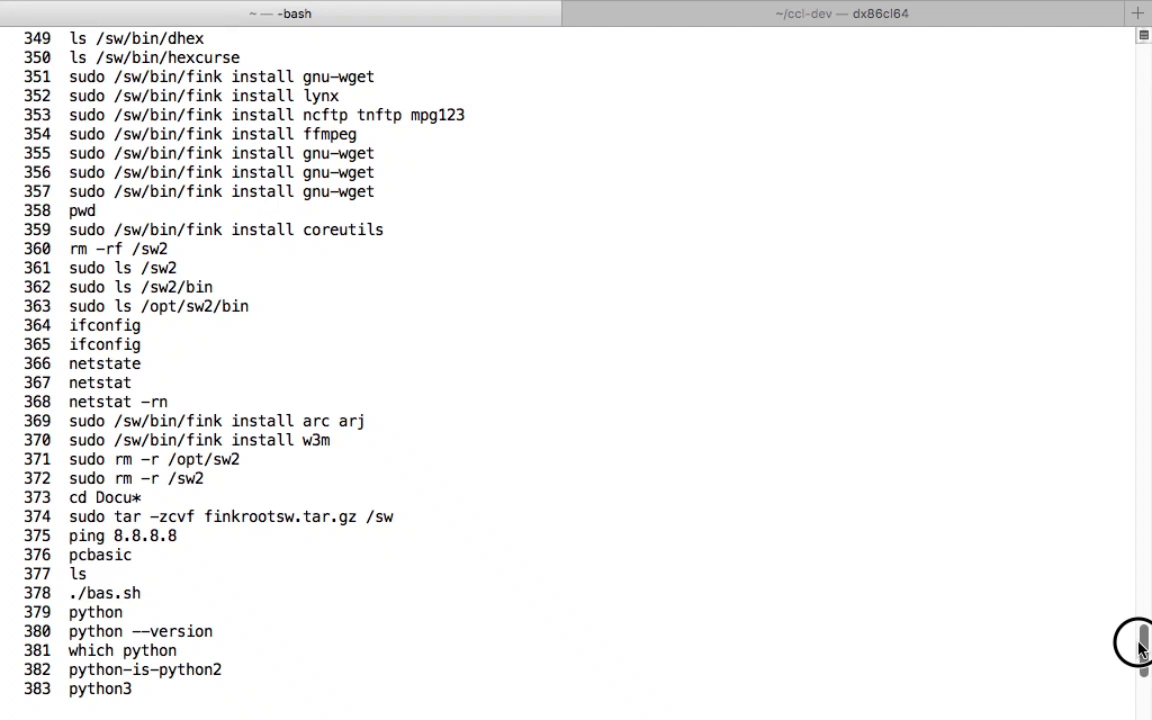
drag(1140, 648, 1143, 637)
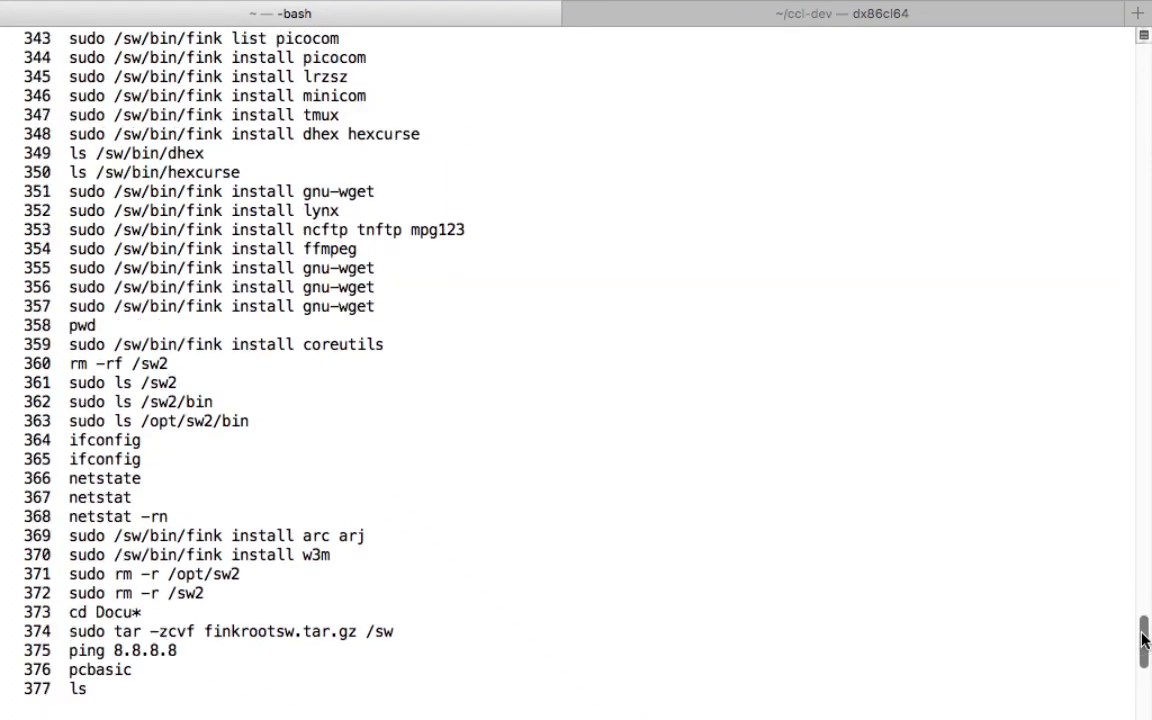
Mark line 357's command and type 'sudo /sw/bin/fink install gnu-wget' at the prompt.
drag(378, 307, 66, 307)
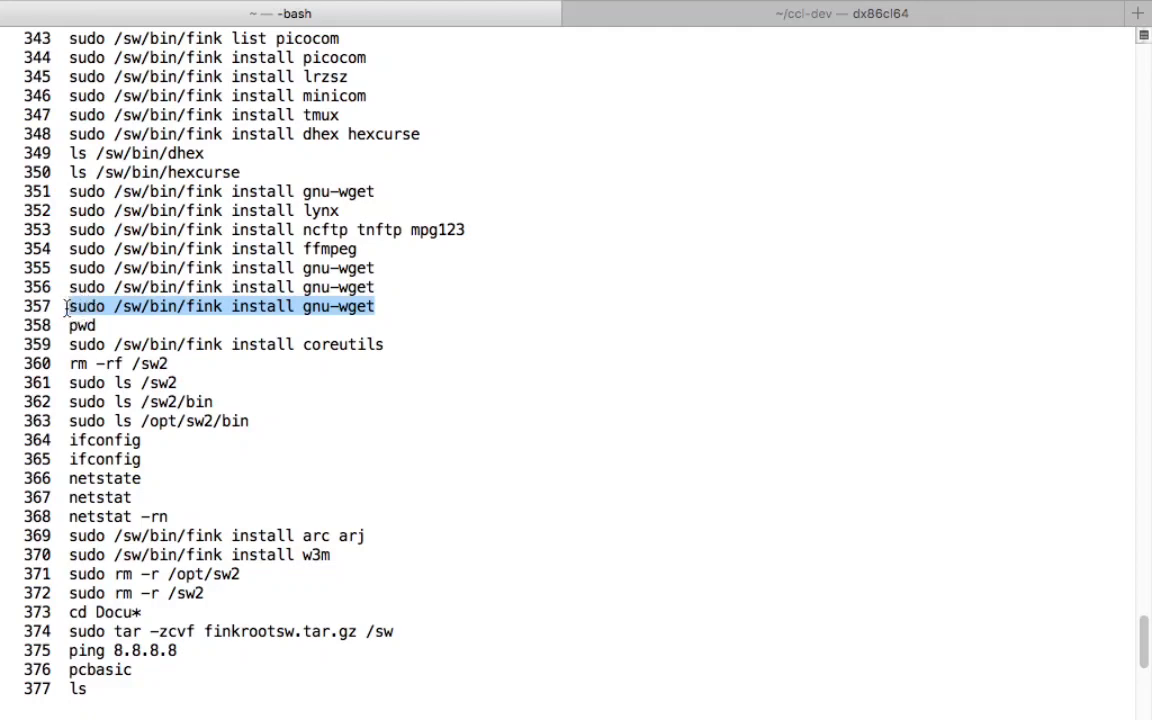
click(700, 316)
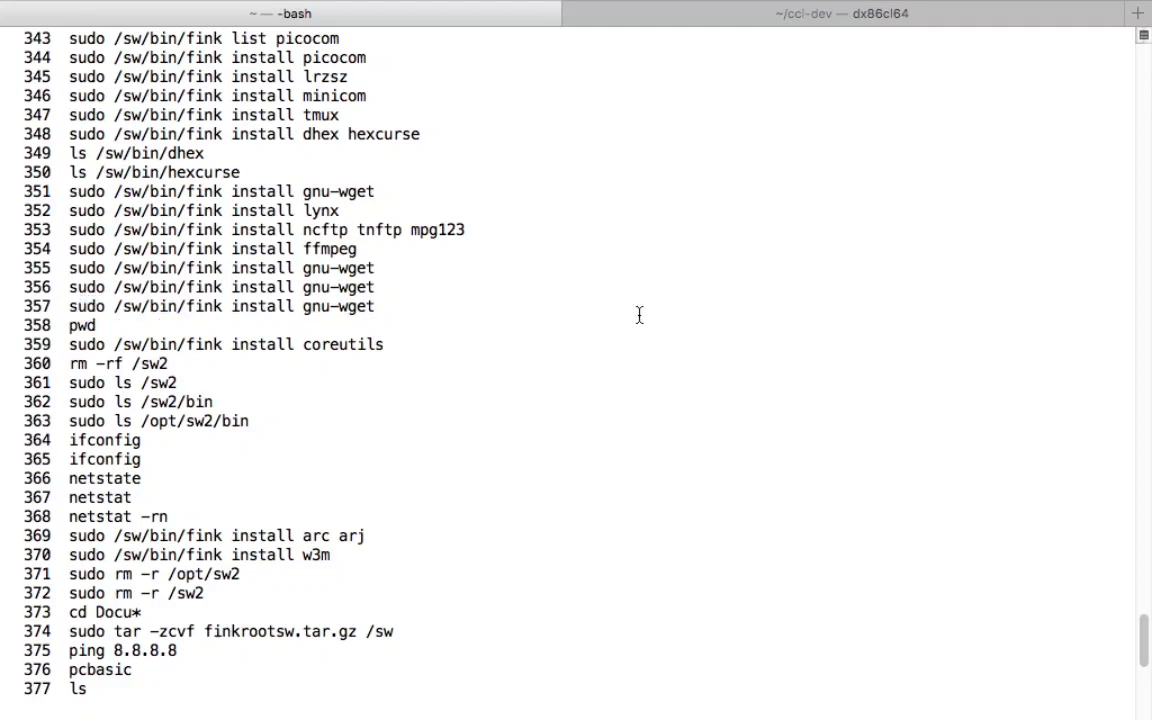
drag(1147, 647, 1147, 690)
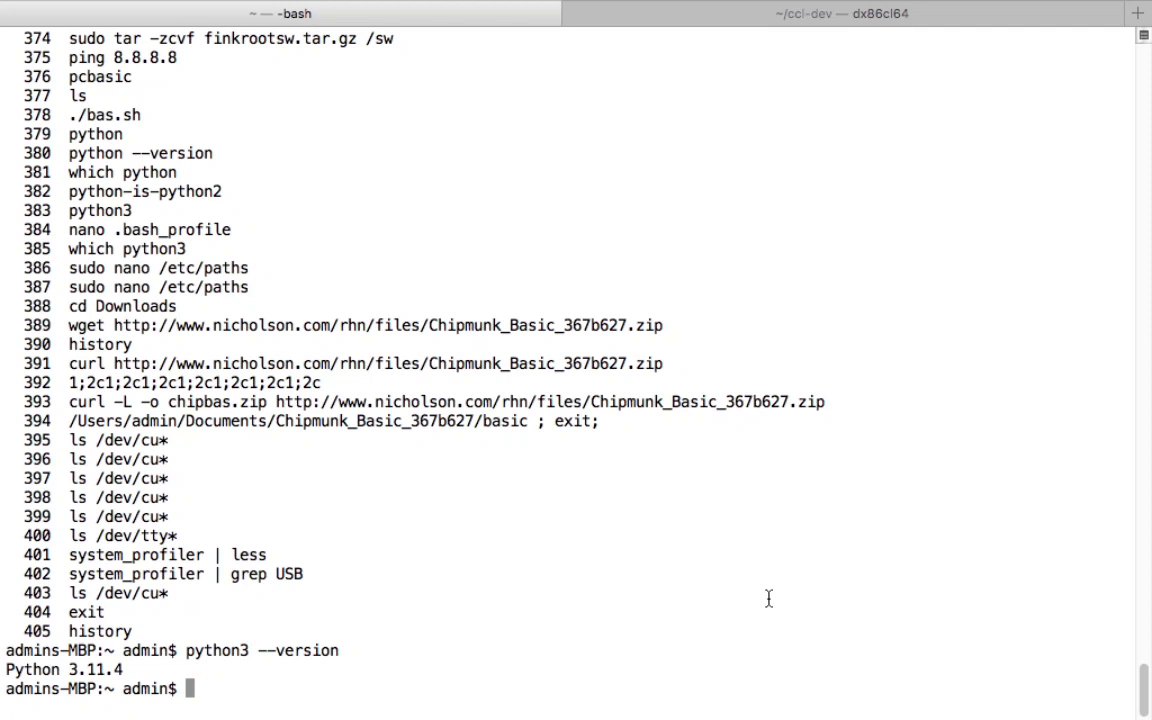
text(sudo /sw/bin/fink install gnu-wget)
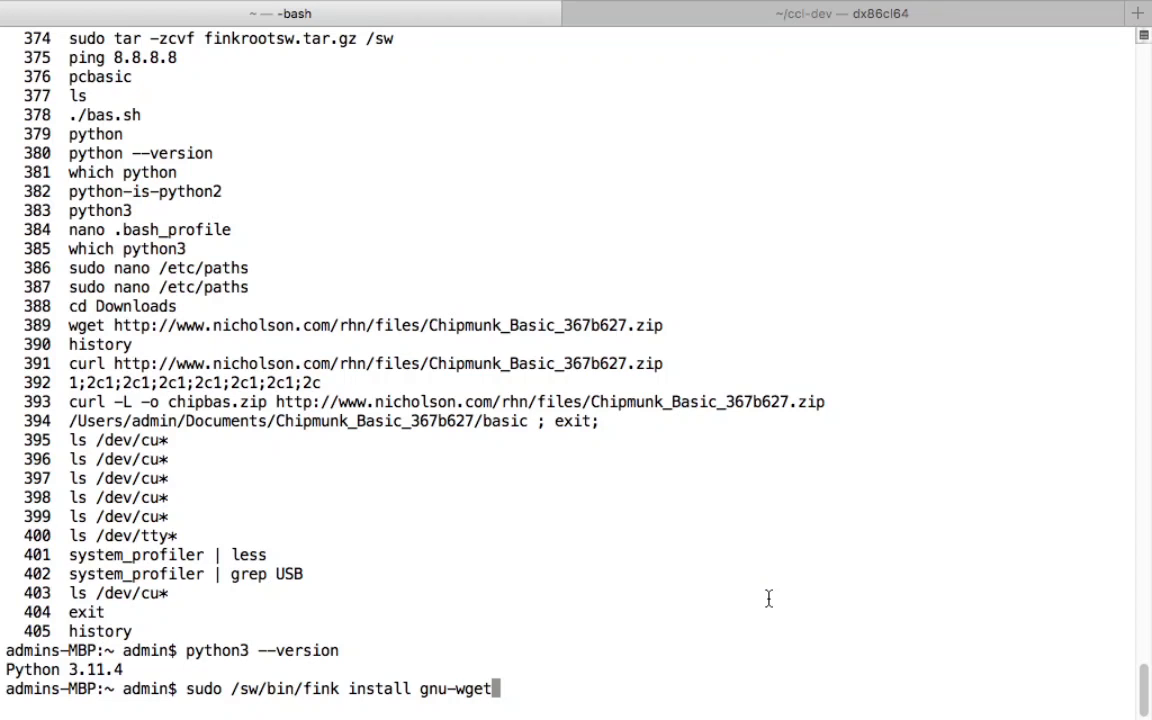
Run the gnu-wget install with the admin password, keeping defaults except A4 psutils (2).
key(Return)
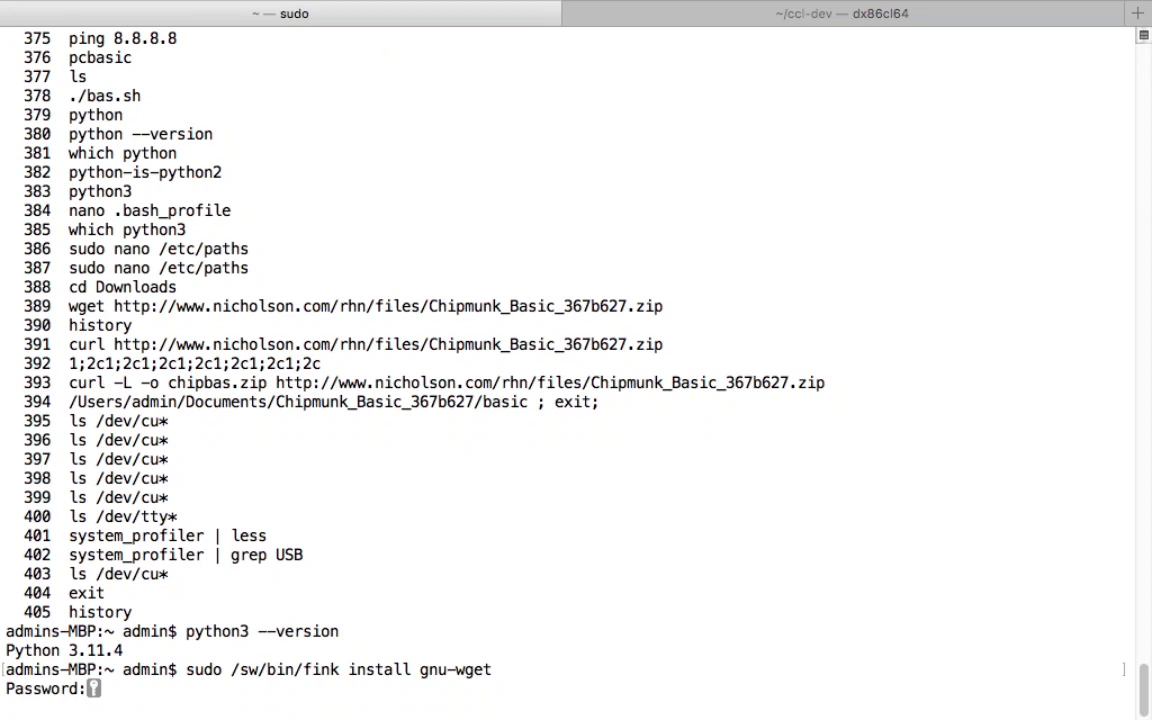
key(Return)
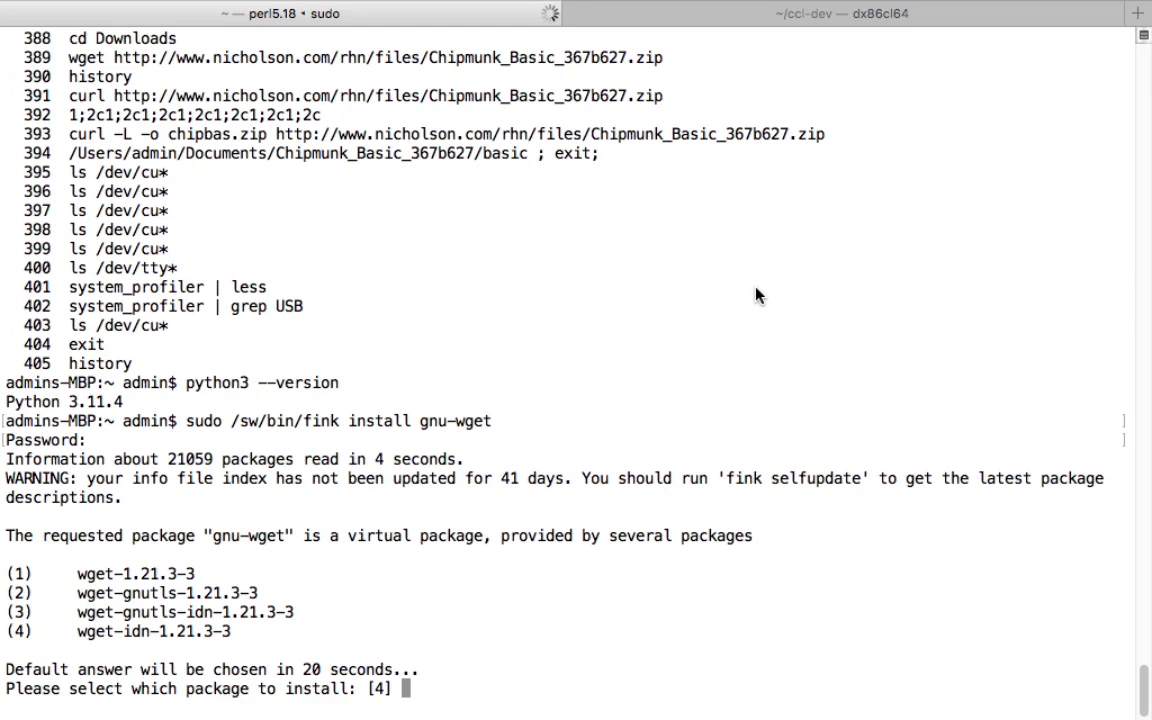
key(Return)
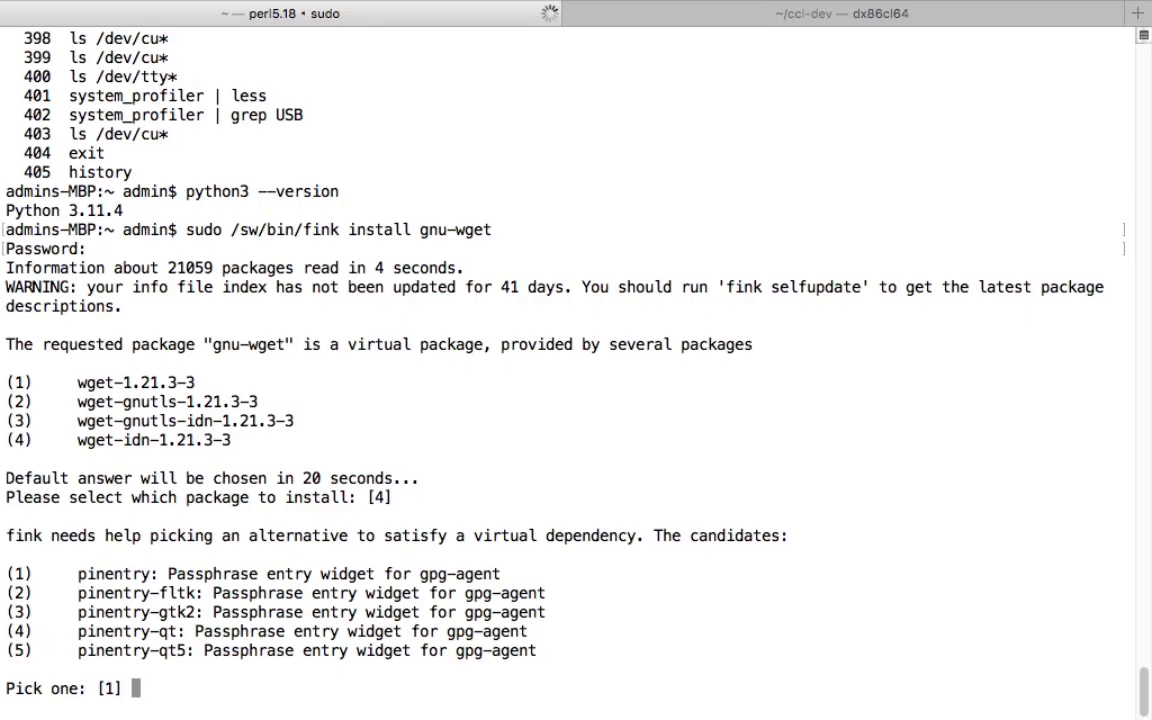
key(Return)
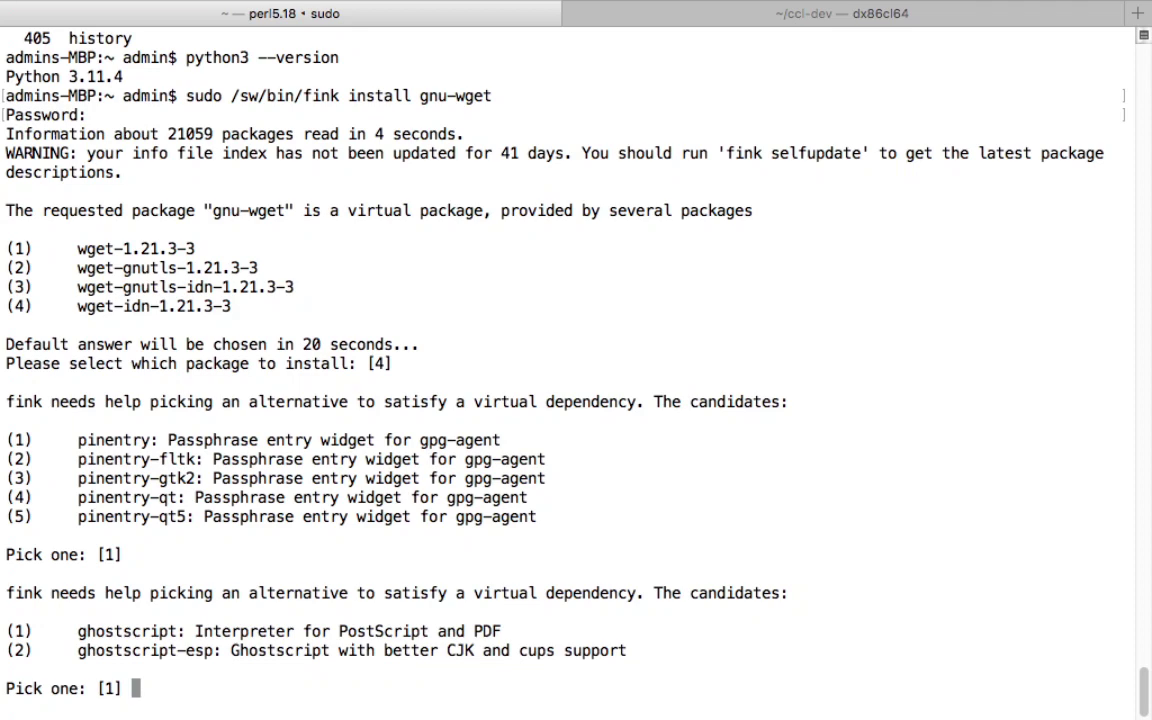
key(Return)
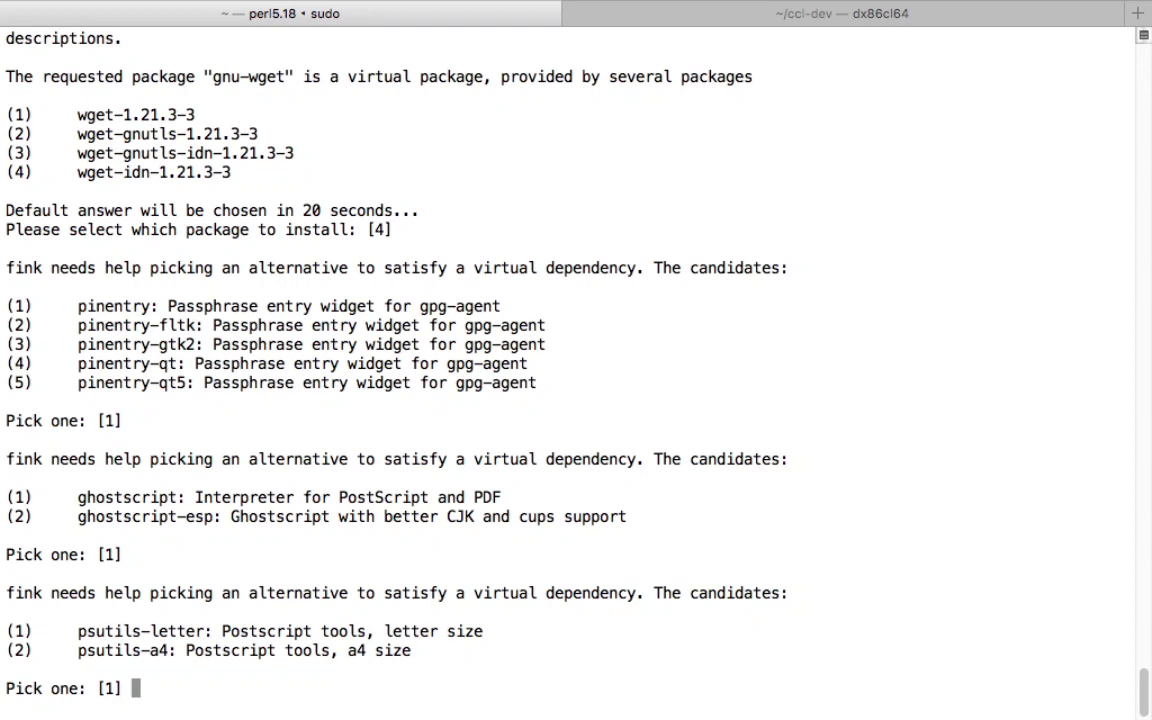
text(2)
key(Return)
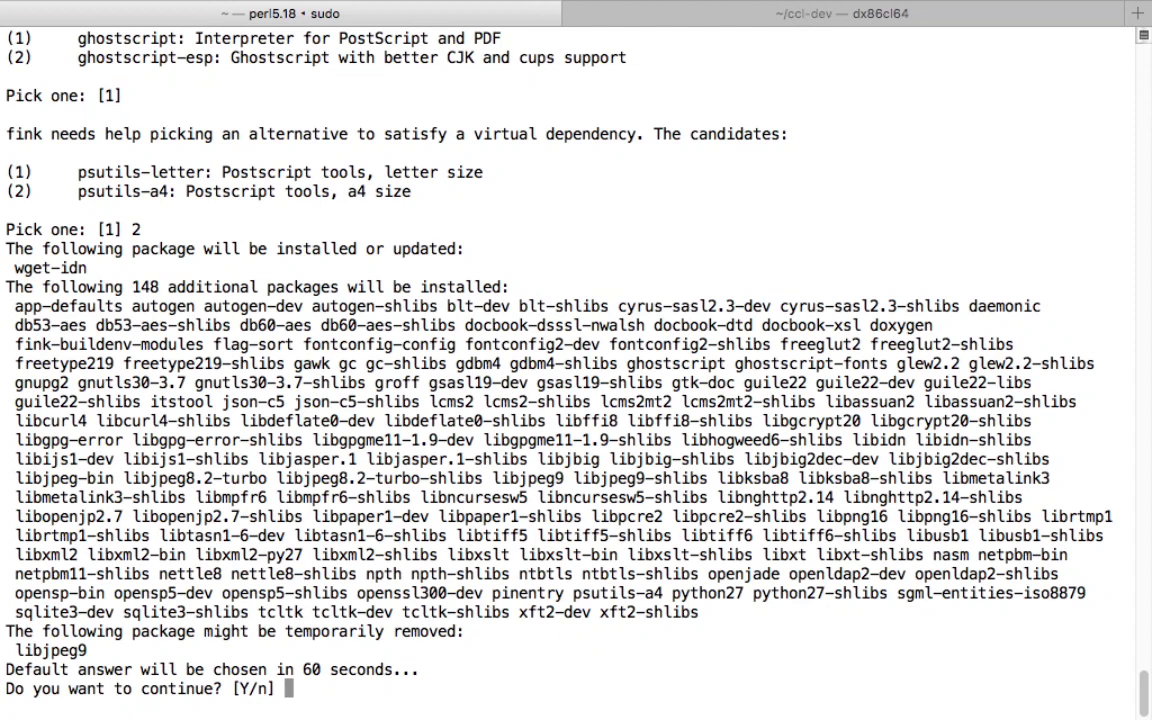
Approve the extra packages (y), retry another mirror (4), then give up (1) on nettle-3.9.1.
text(y)
key(Return)
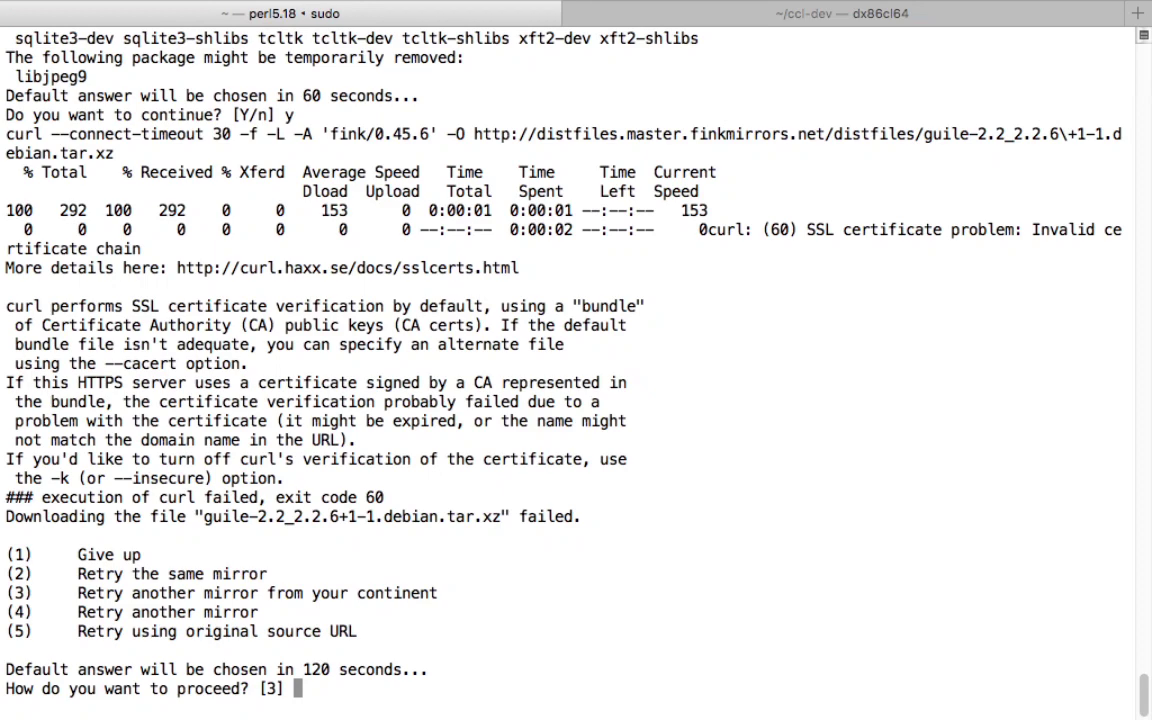
text(4)
key(Return)
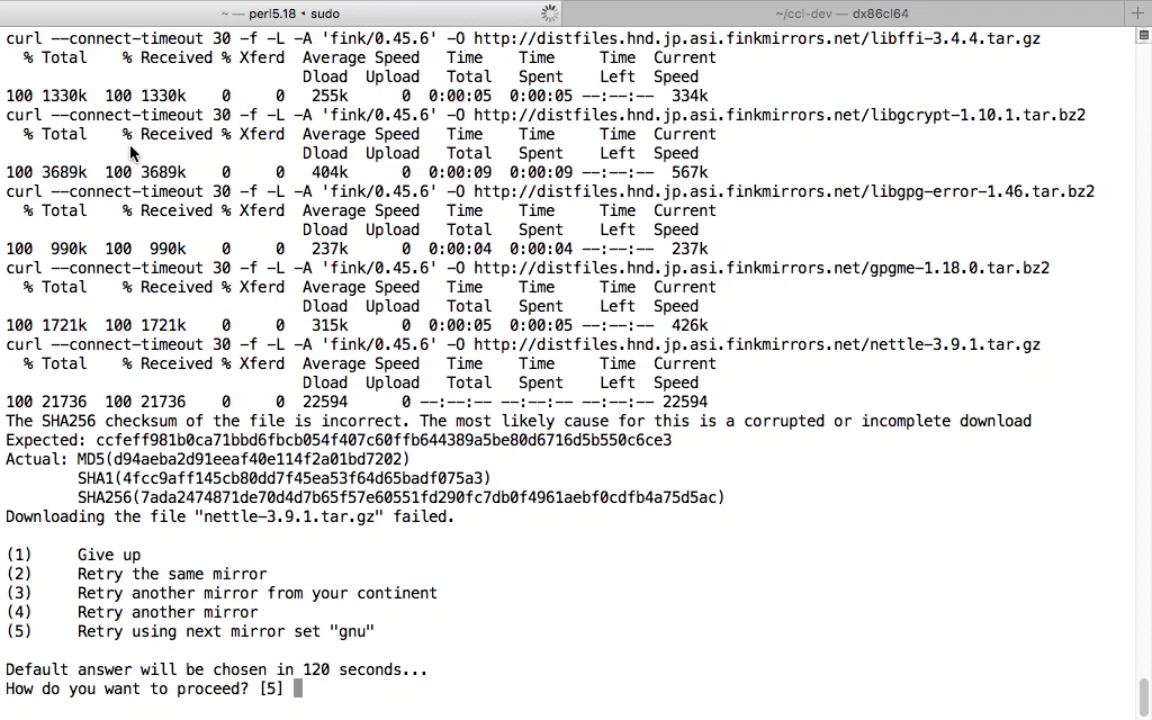
text(1)
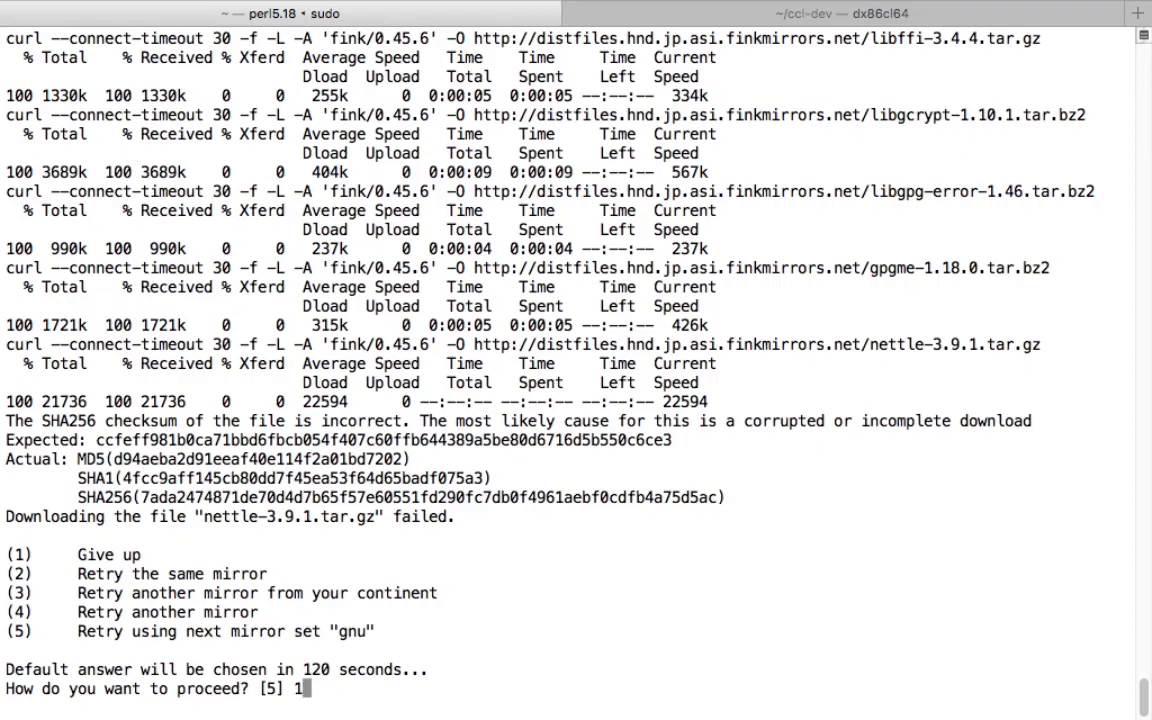
key(Return)
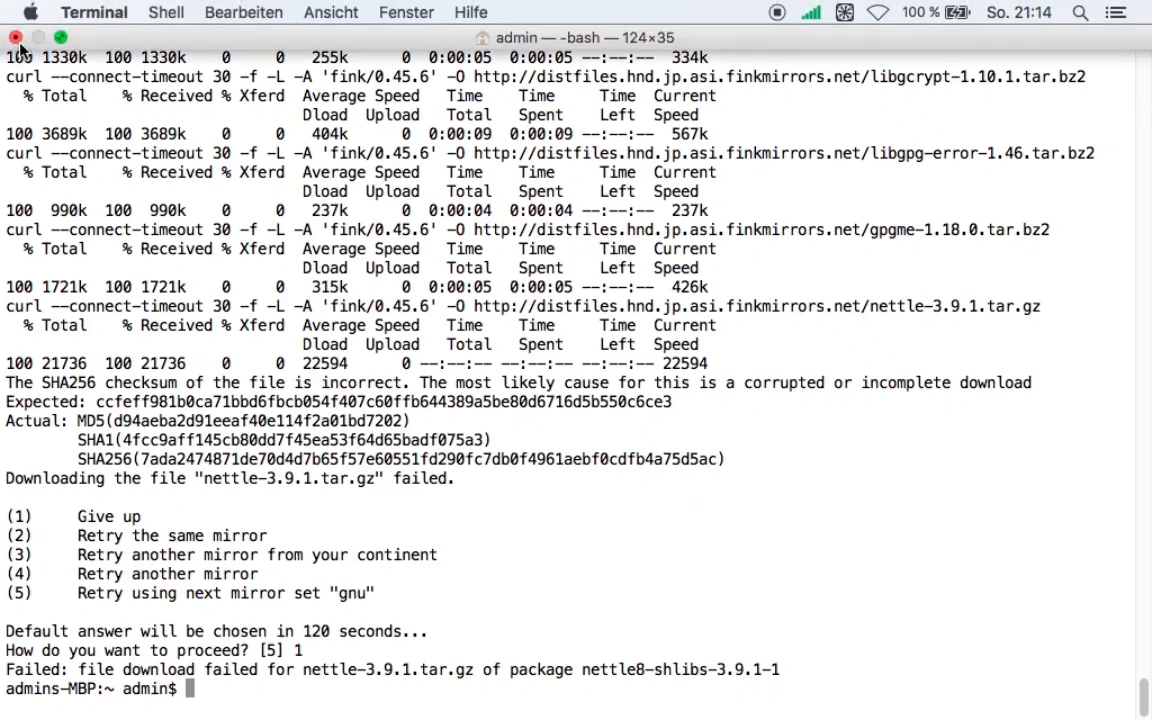
Exit Terminal's full-screen mode with the green title-bar button.
mouse_move(59, 38)
click(59, 38)
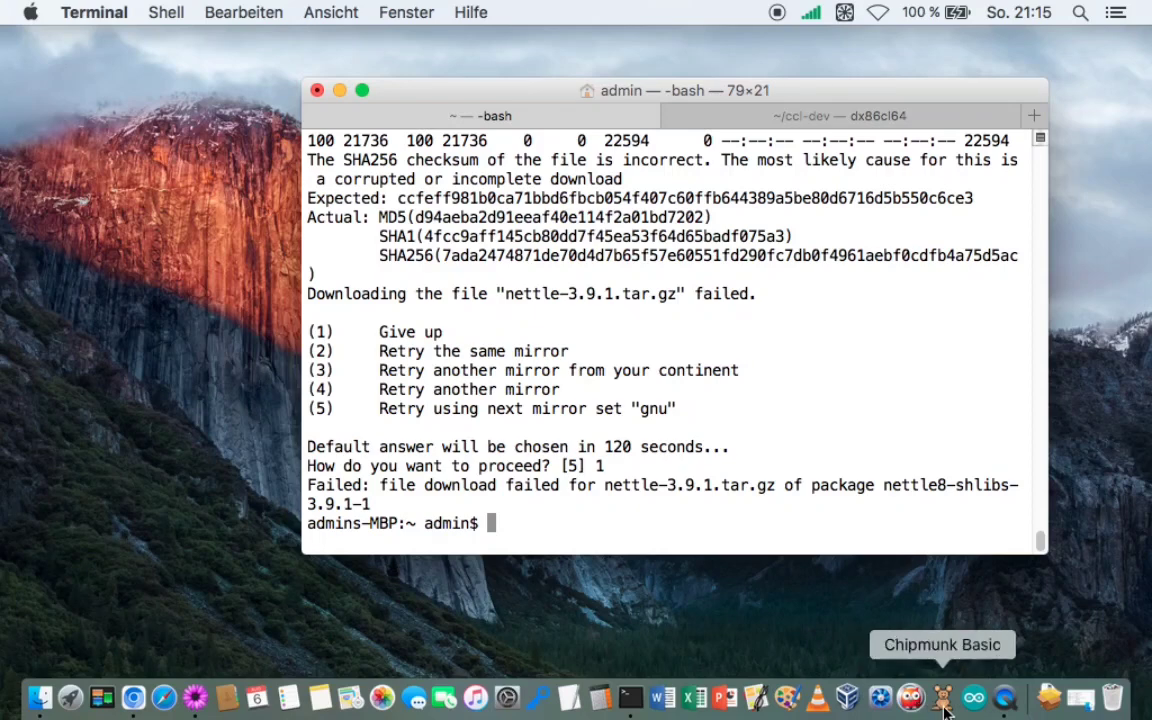
click(943, 698)
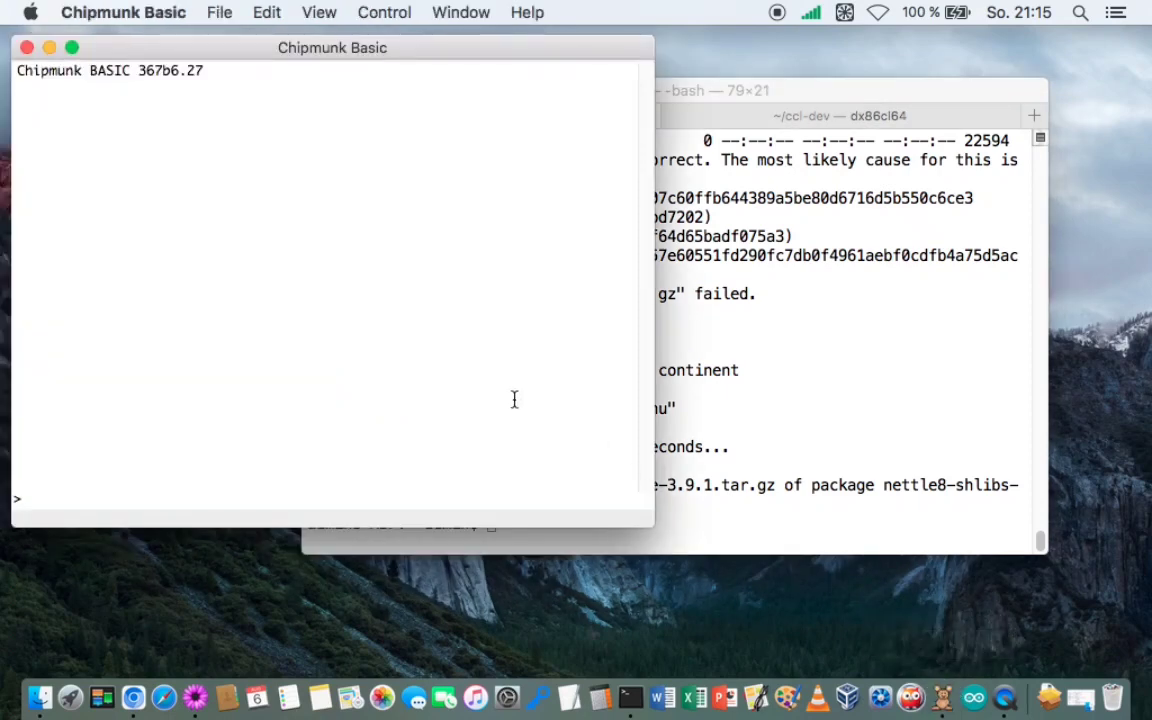
text(print ")
text(hll)
key(BackSpace)
key(BackSpace)
text(ello")
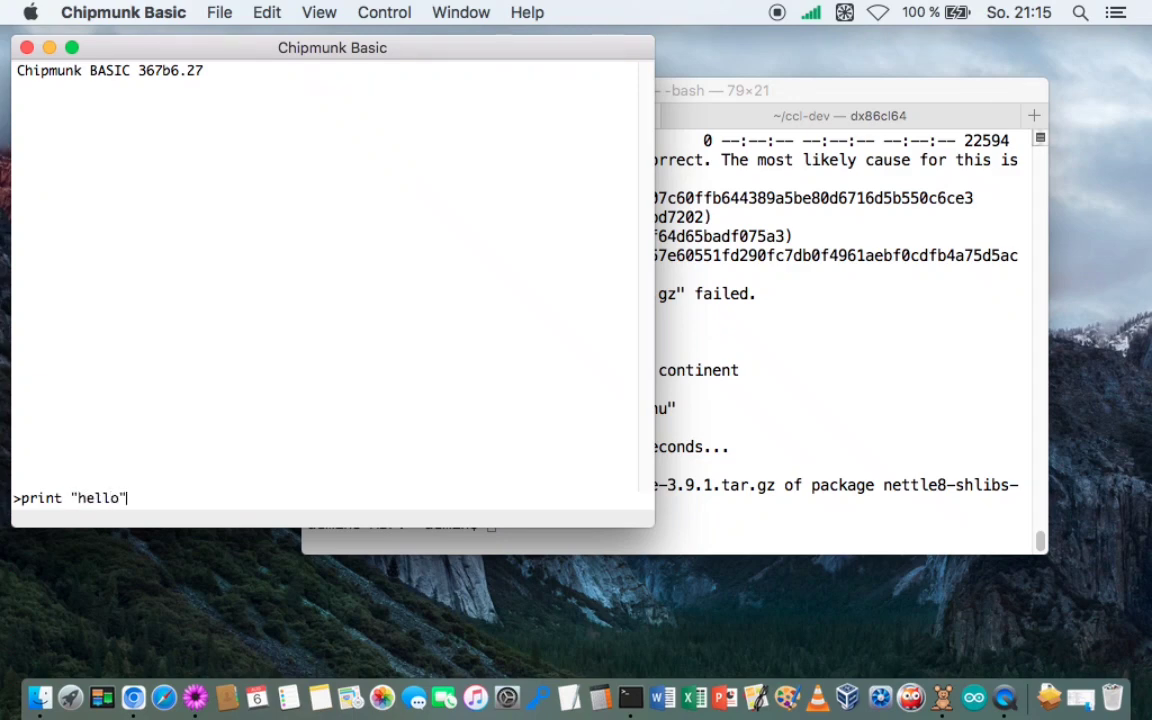
key(Return)
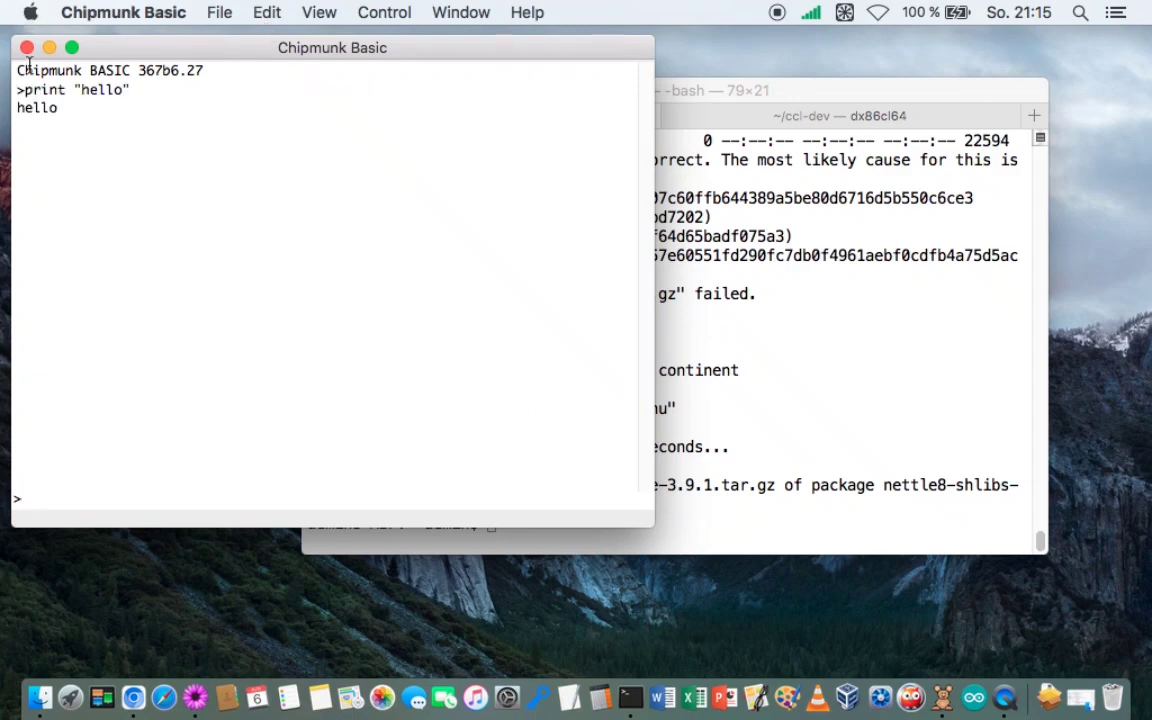
click(27, 47)
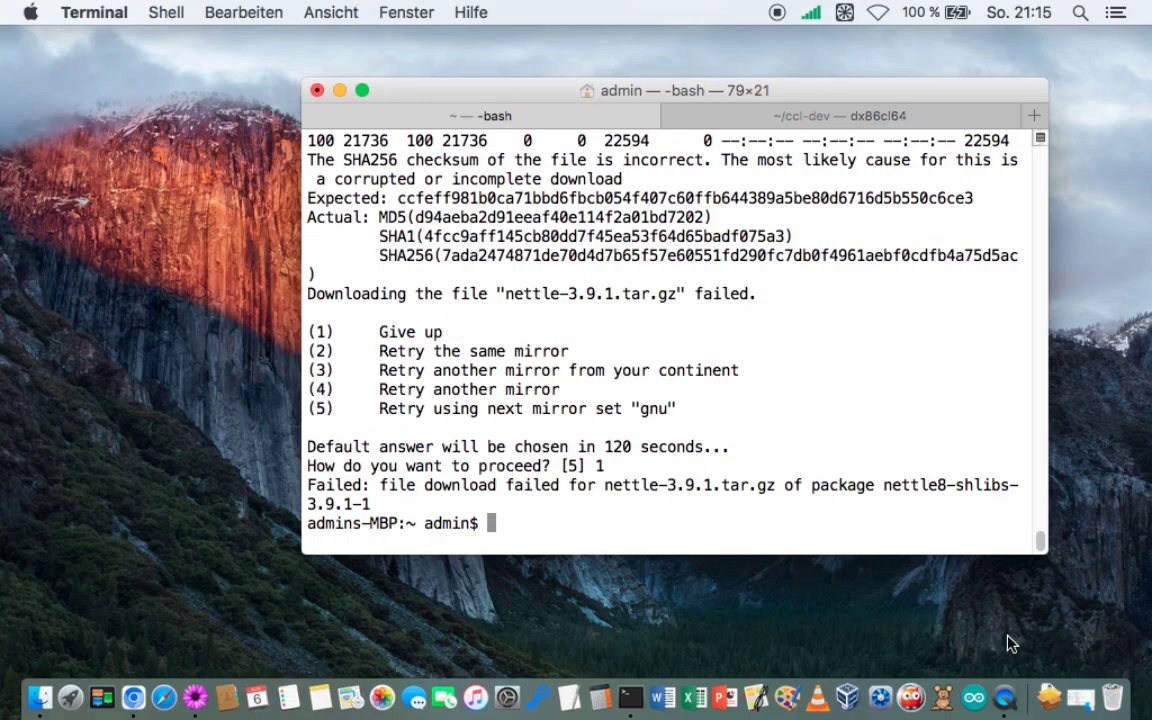
Launch Arduino IDE 1.8.18 from the Dock and open the board settings menu.
click(985, 712)
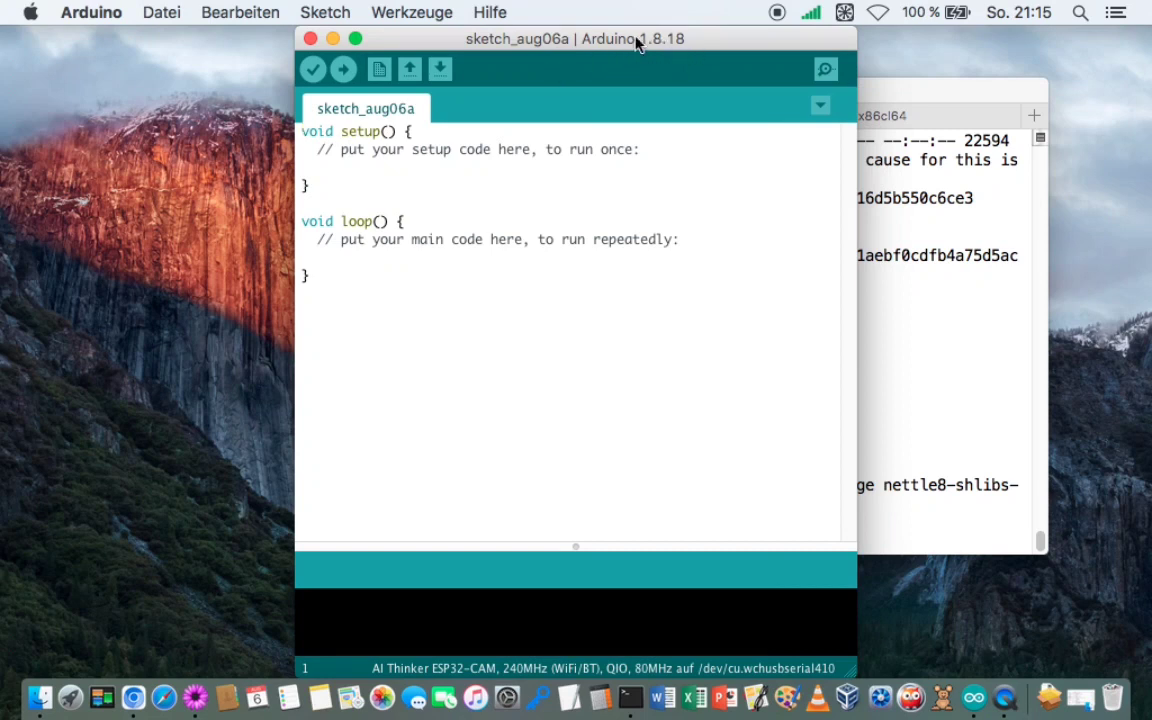
click(433, 14)
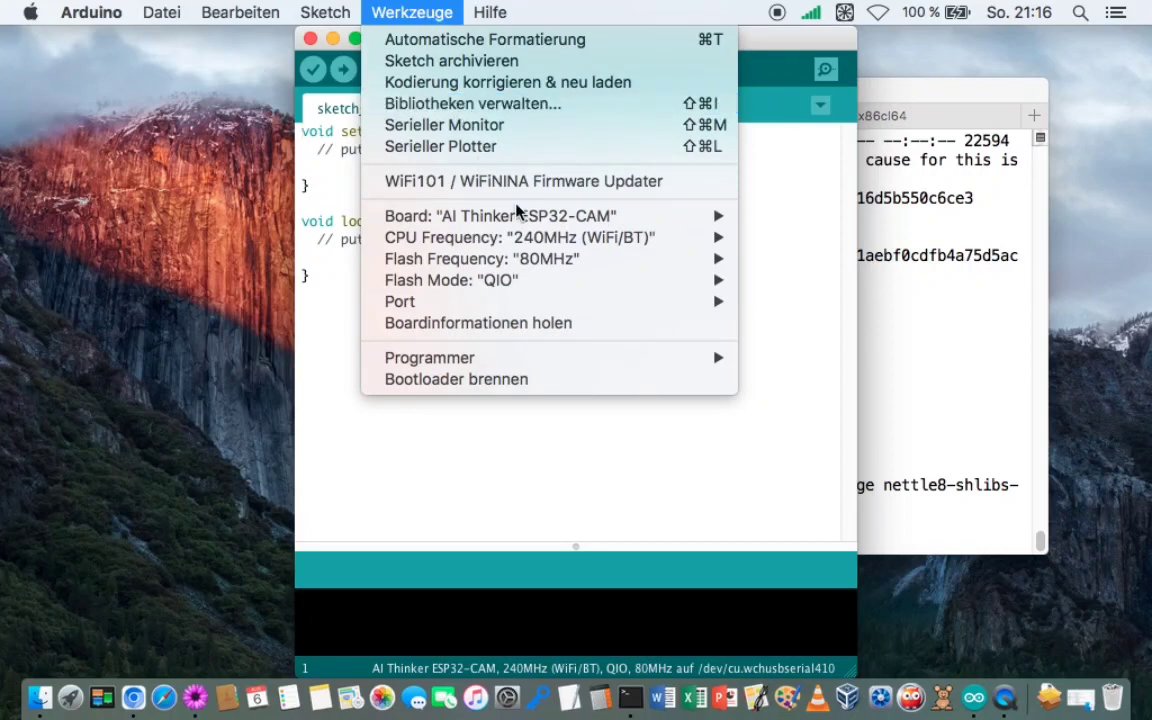
mouse_move(408, 216)
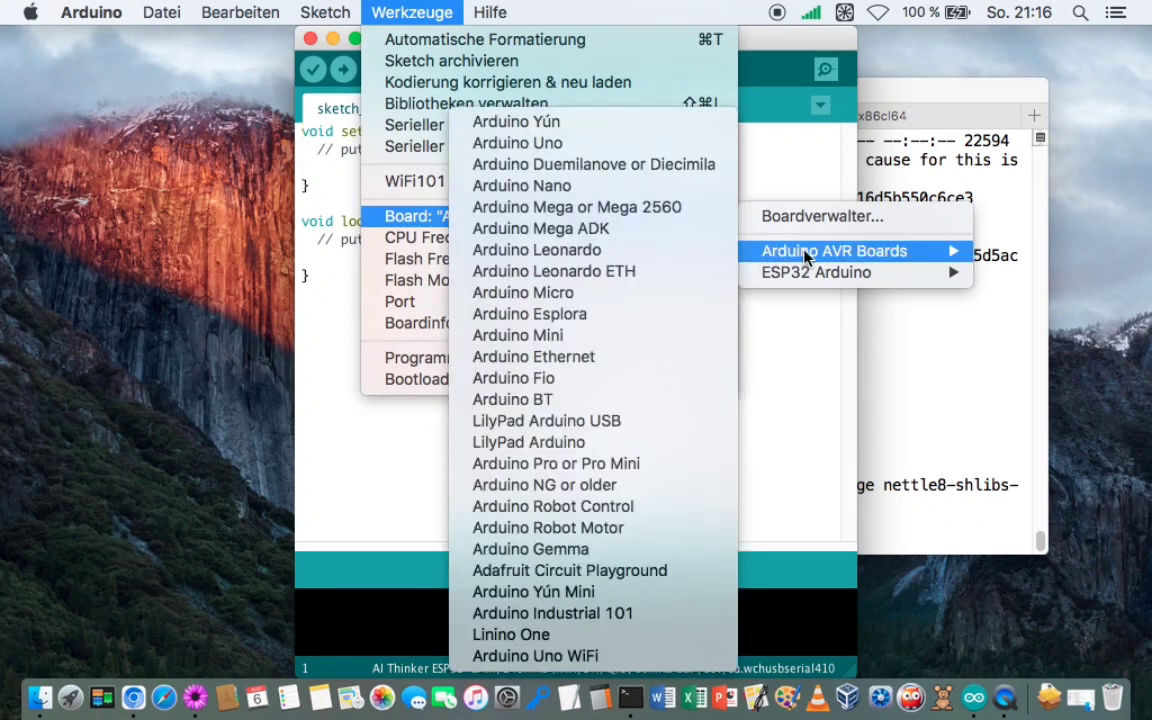
mouse_move(816, 272)
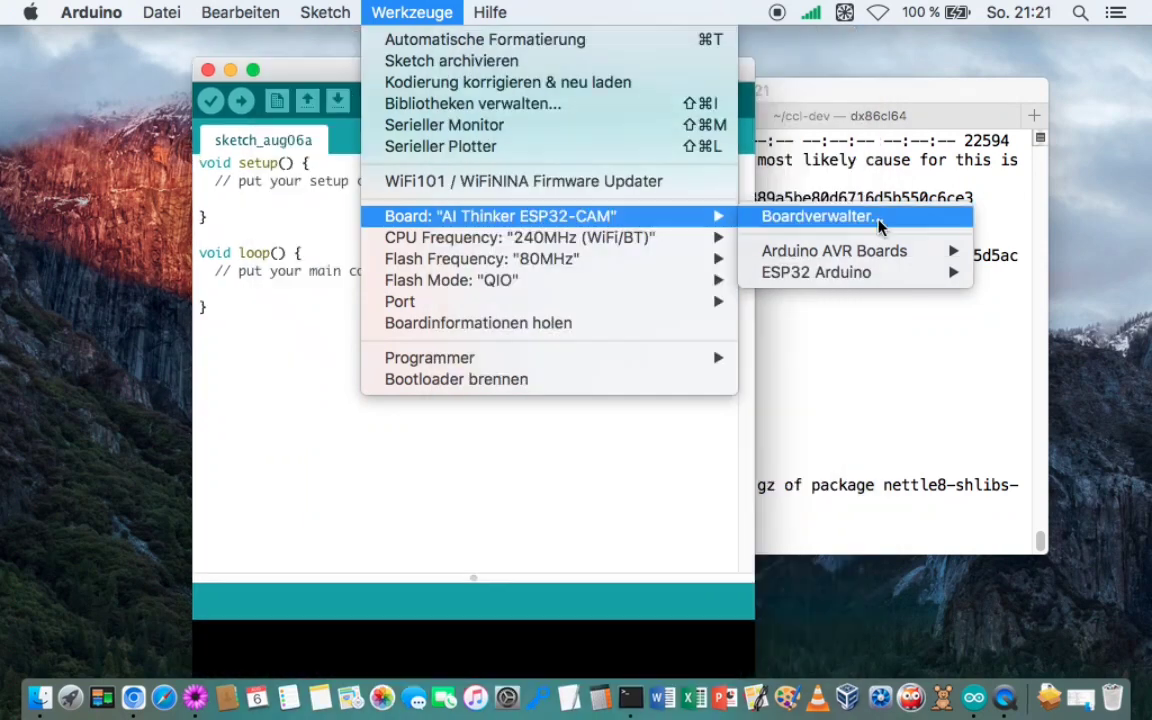
Open the Boardverwalter (board manager) from the Board menu.
click(818, 216)
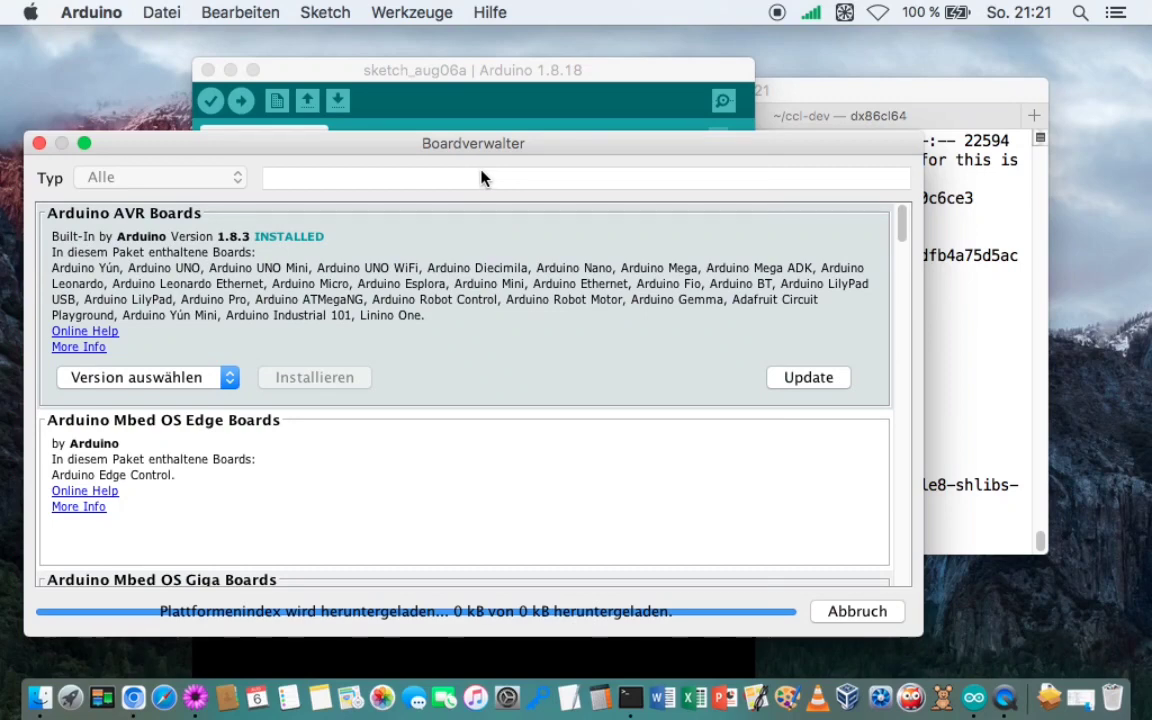
scroll(476, 420, down, 2)
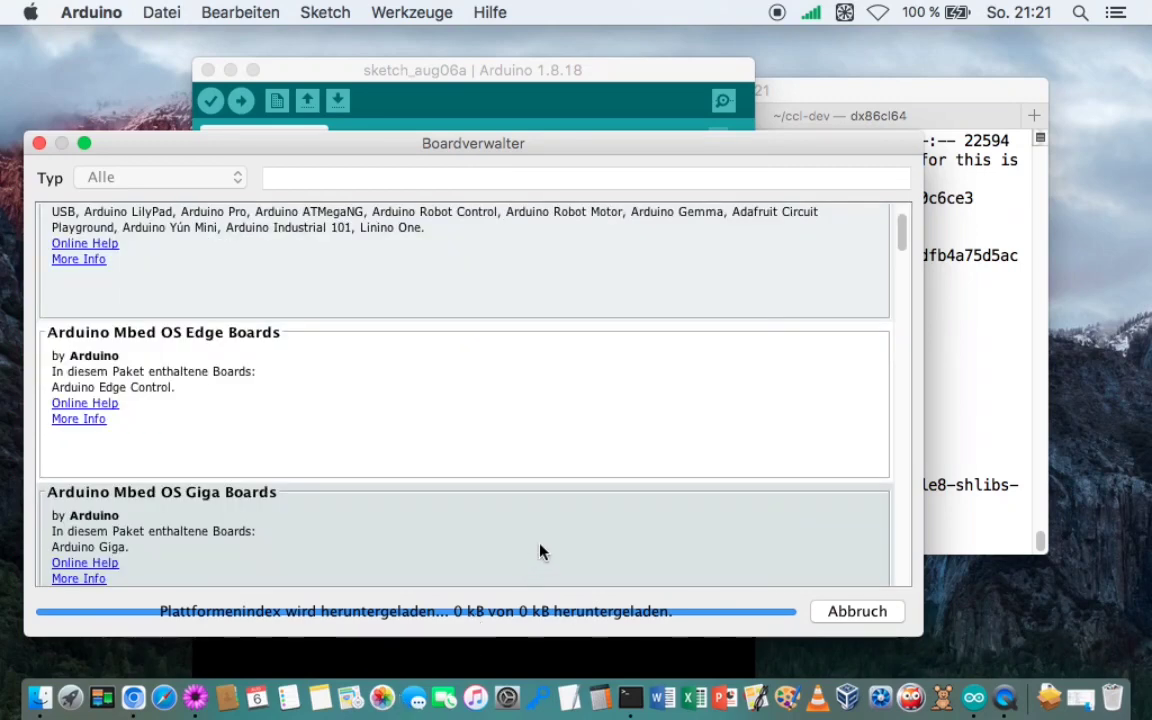
click(903, 218)
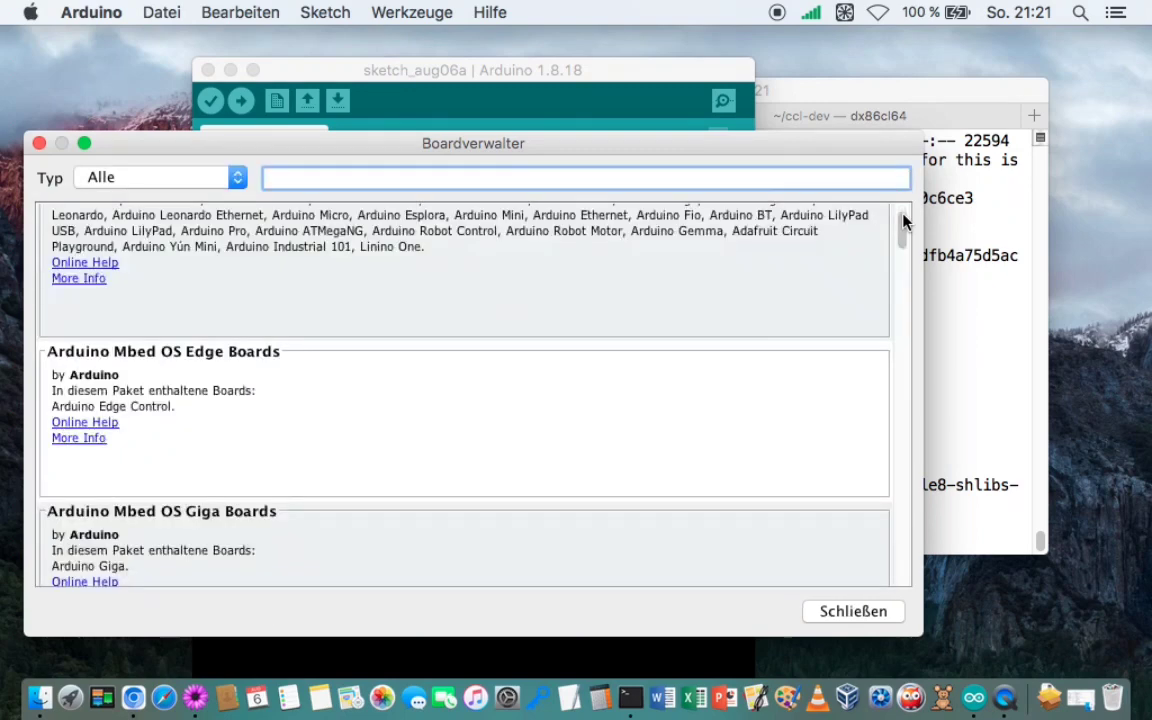
drag(905, 237, 897, 288)
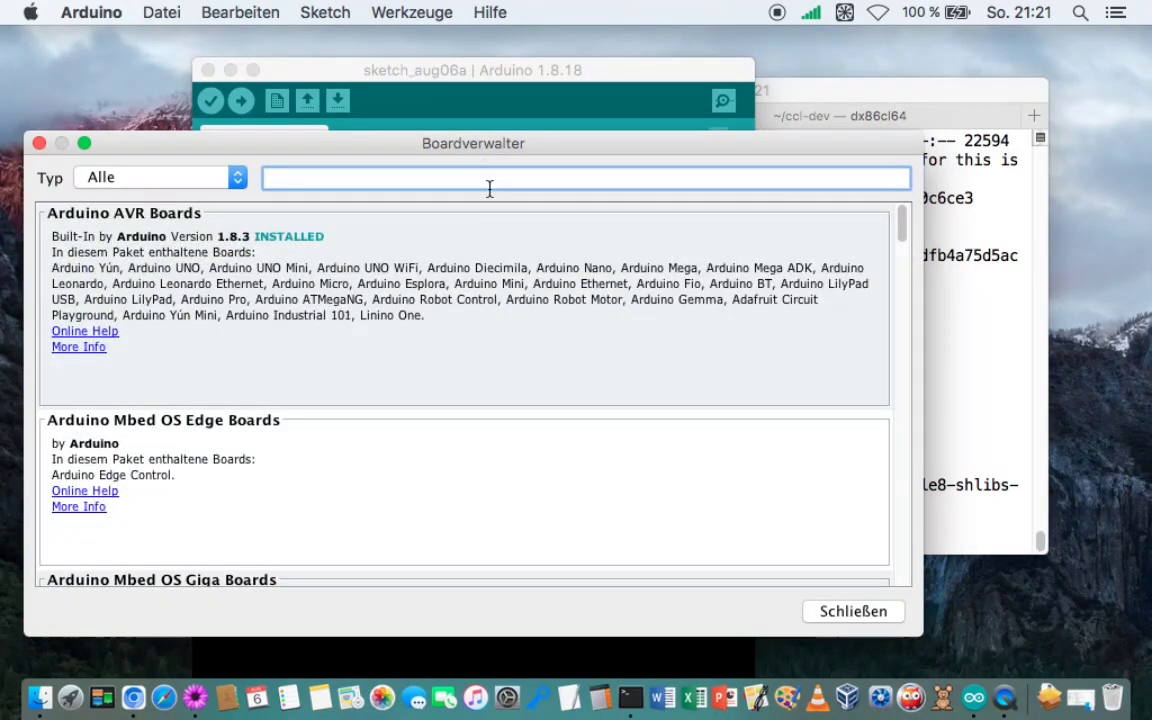
Search for esp32 and check the version list, confirming Espressif's esp32 1.0.6 is installed.
text(esp32)
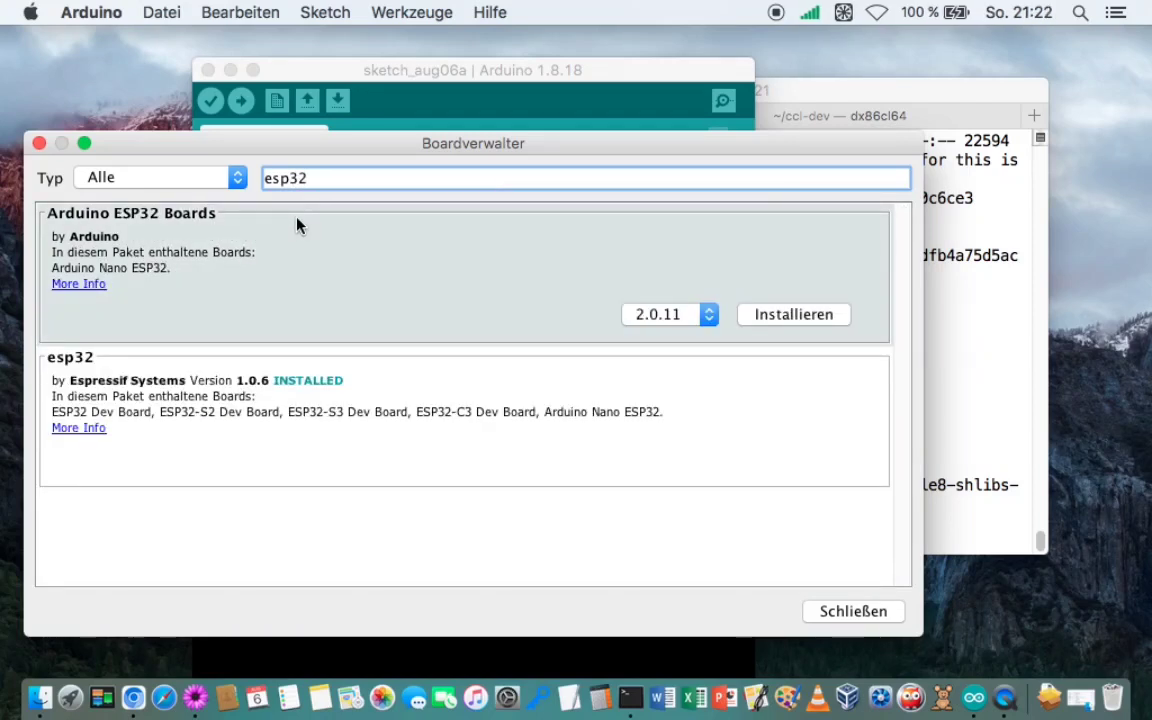
mouse_move(464, 420)
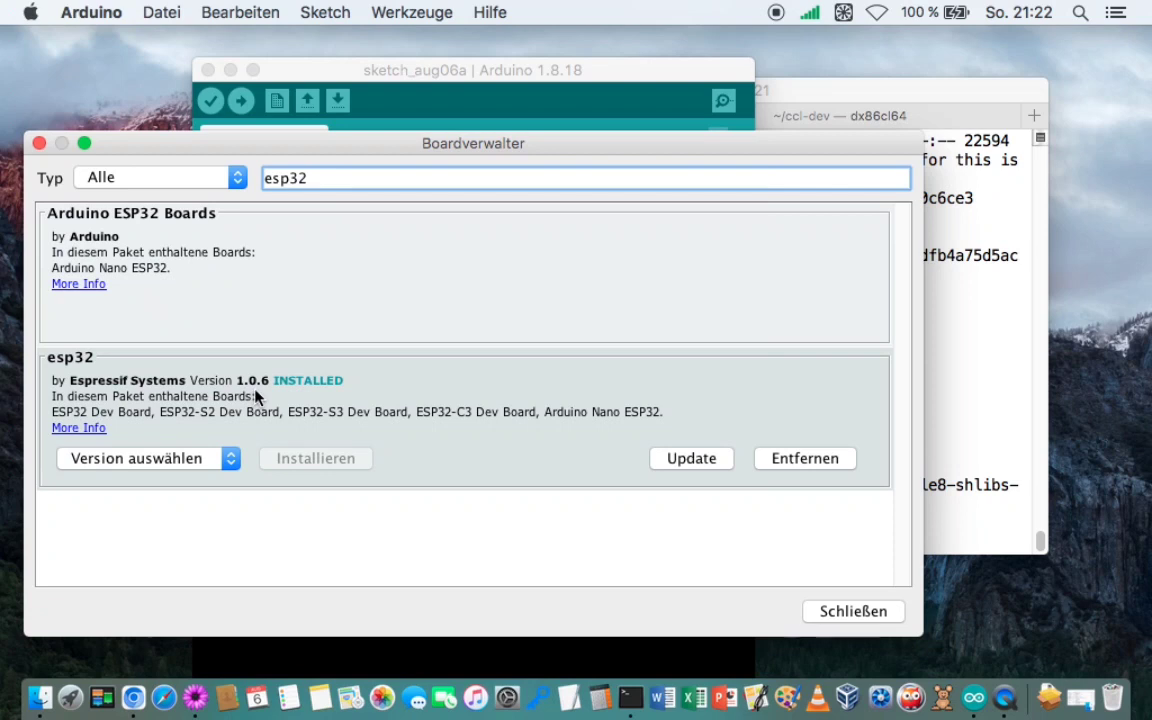
click(231, 458)
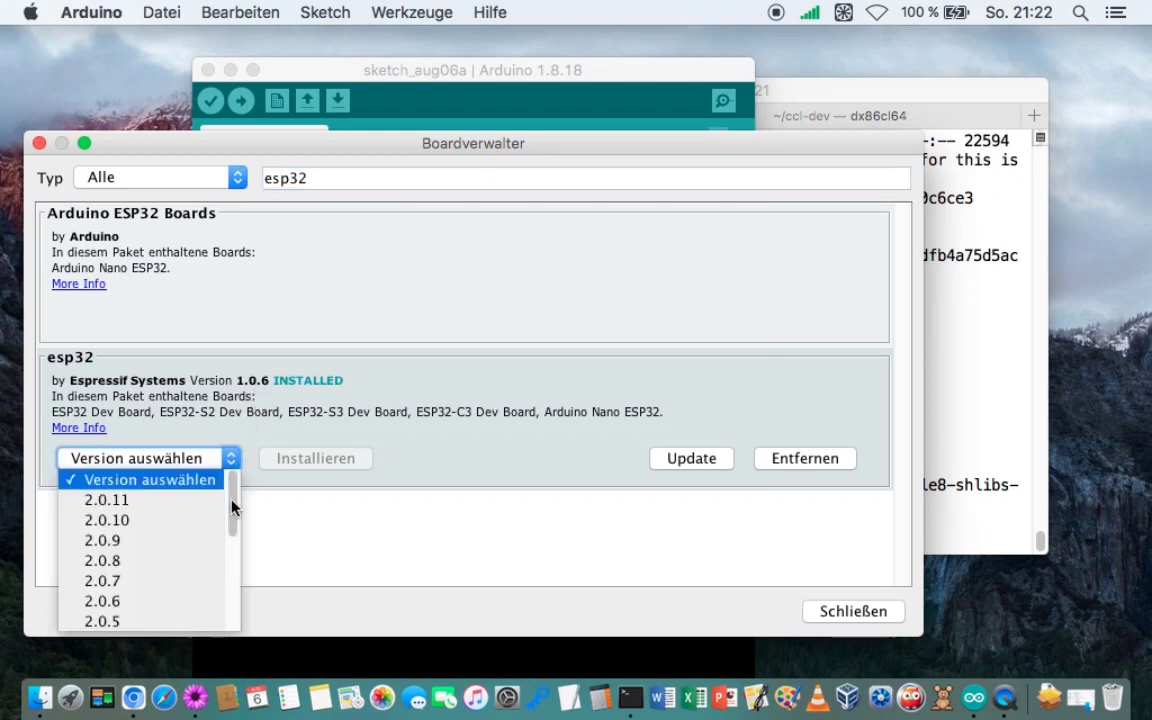
mouse_move(233, 488)
mouse_down()
mouse_move(244, 587)
mouse_move(249, 565)
mouse_up()
click(384, 563)
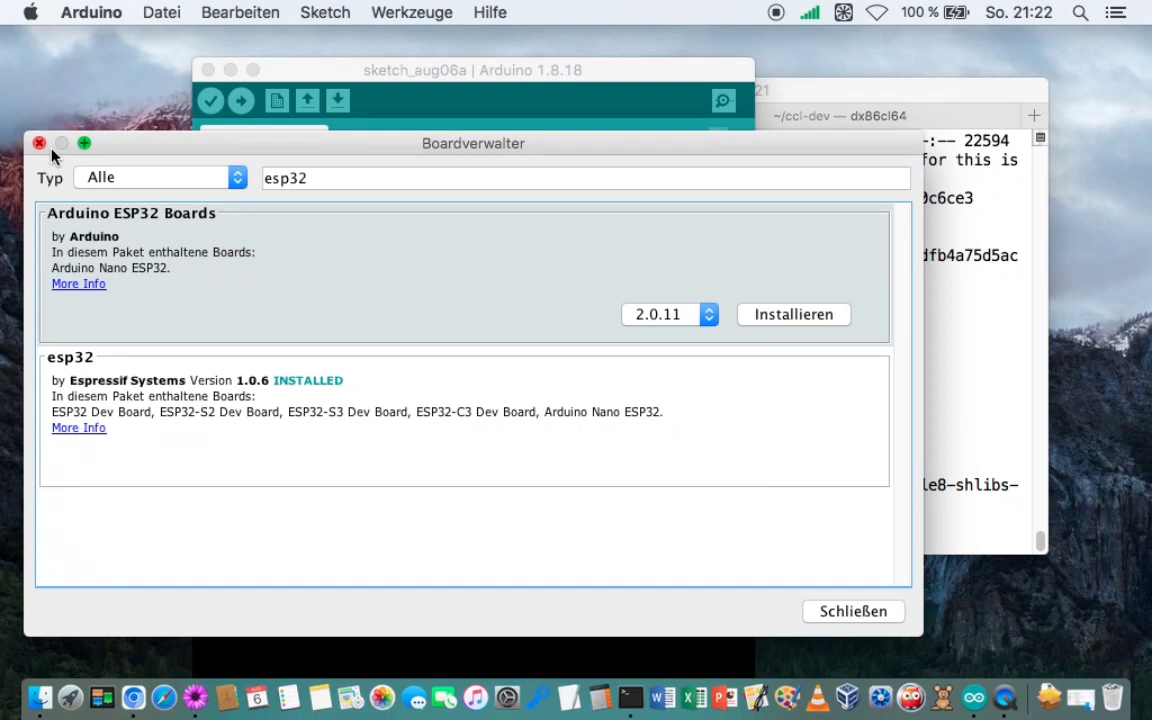
Close the Boardverwalter and the sketch window, then quit Arduino.
click(39, 143)
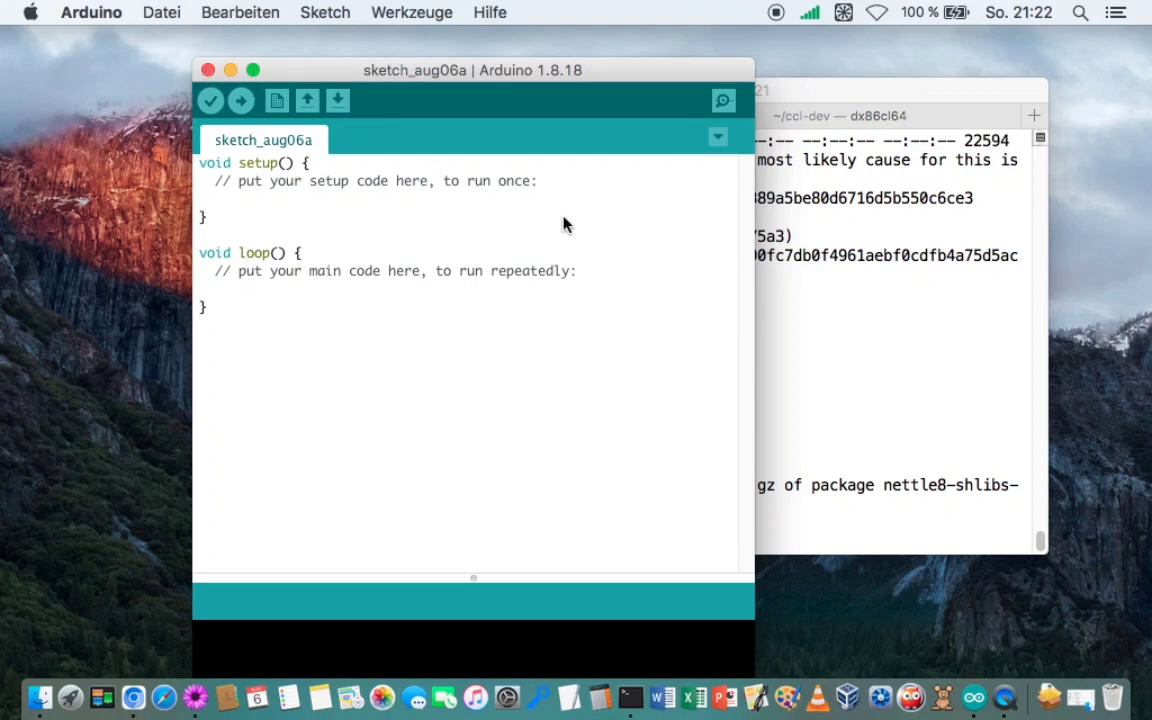
click(208, 71)
click(91, 12)
click(137, 218)
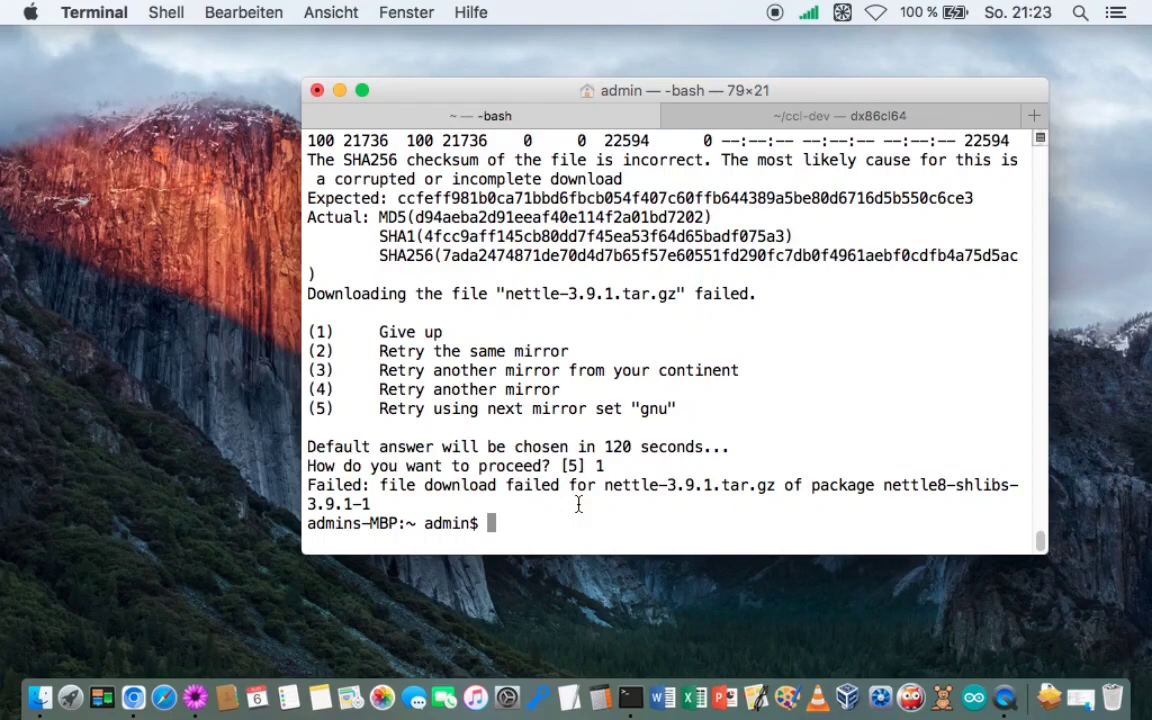
Switch to Chromium from the Dock and close its empty new-tab window.
click(134, 699)
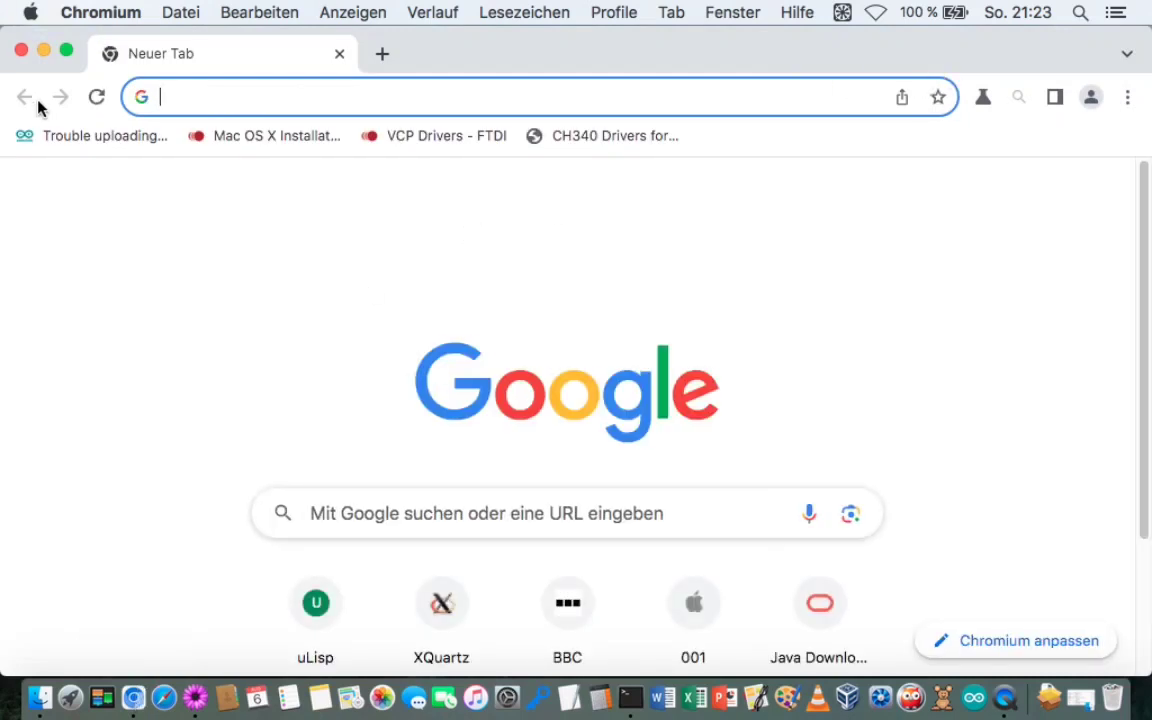
click(21, 50)
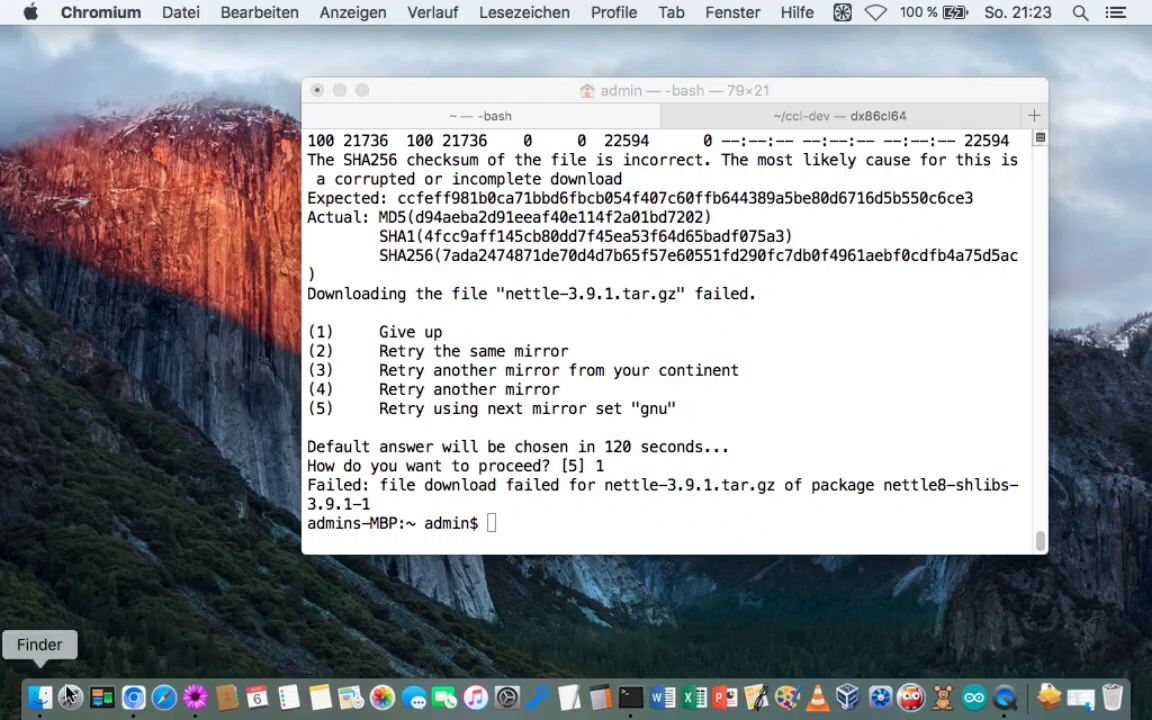
Open a new Chromium window from the Dock icon.
click(132, 704)
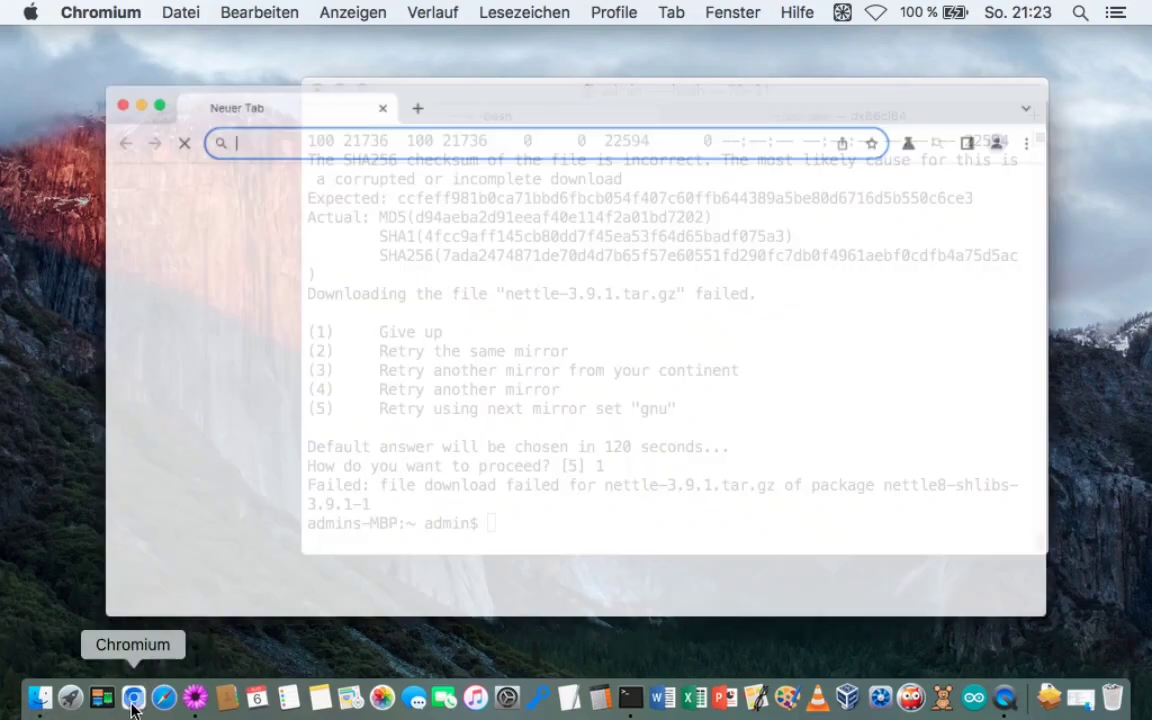